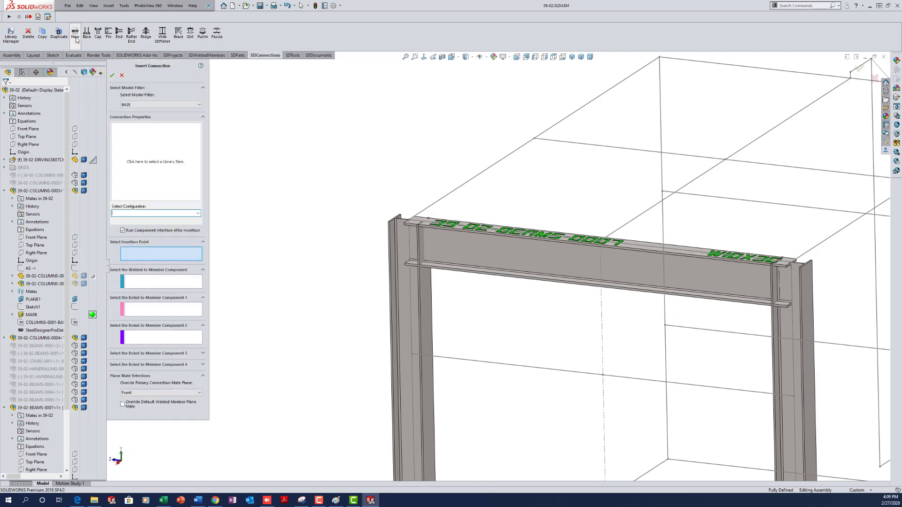
- Insert the BLANK connection, filtered to END, at the beam's left end, welded to 39-02-BEAMS-0007
{"action": "left_click", "coordinate": [187, 104]}
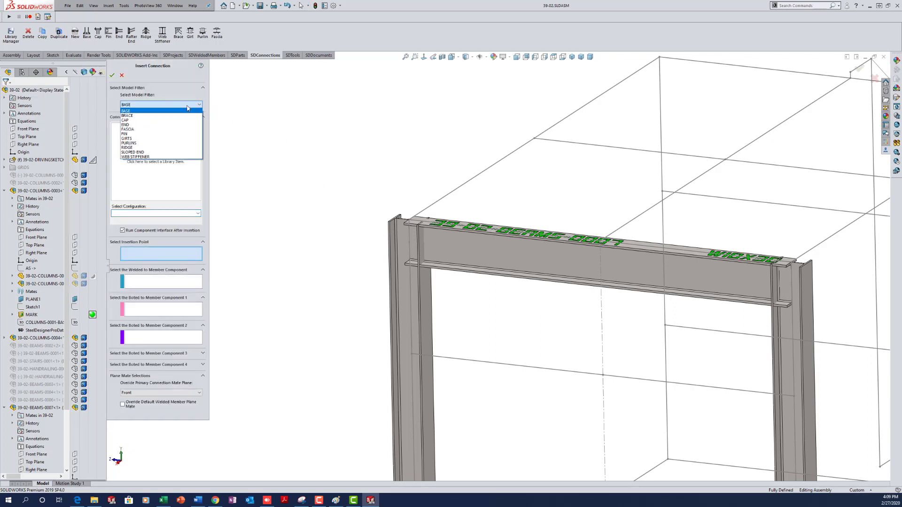
{"action": "left_click", "coordinate": [141, 127]}
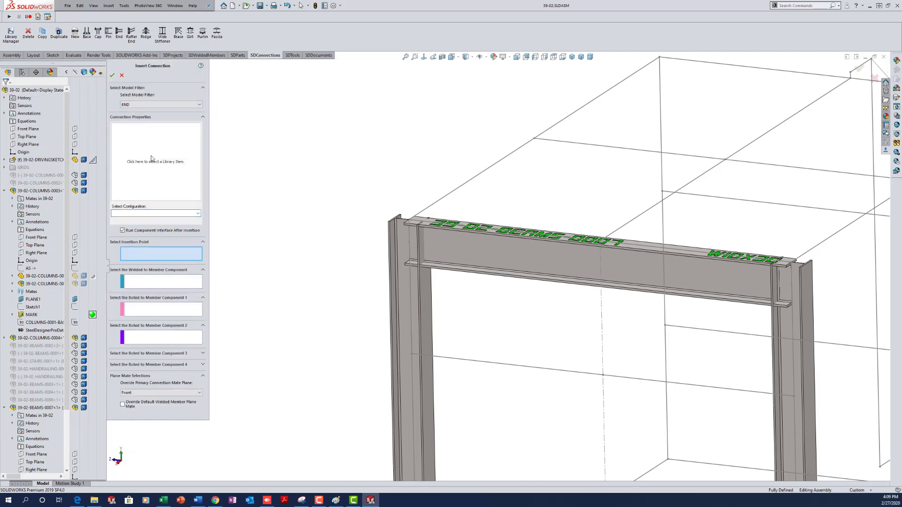
{"action": "left_click", "coordinate": [143, 147]}
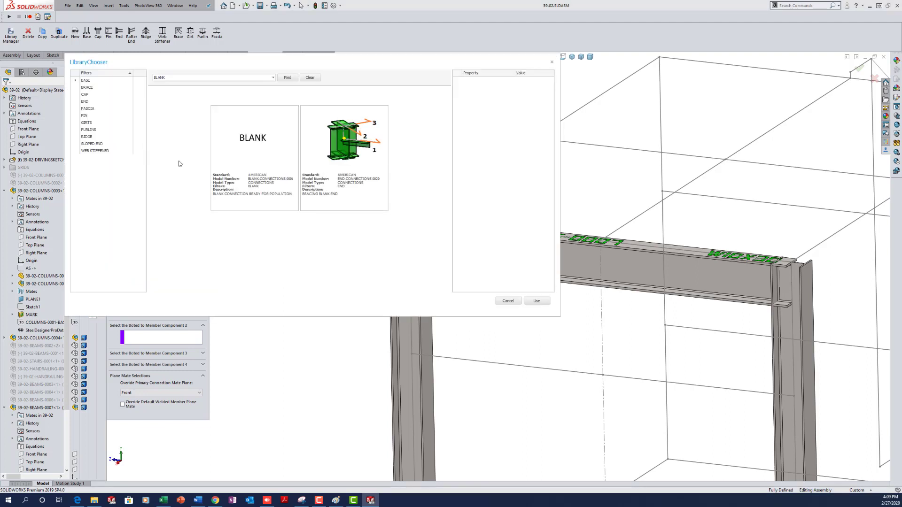
{"action": "left_click", "coordinate": [260, 147]}
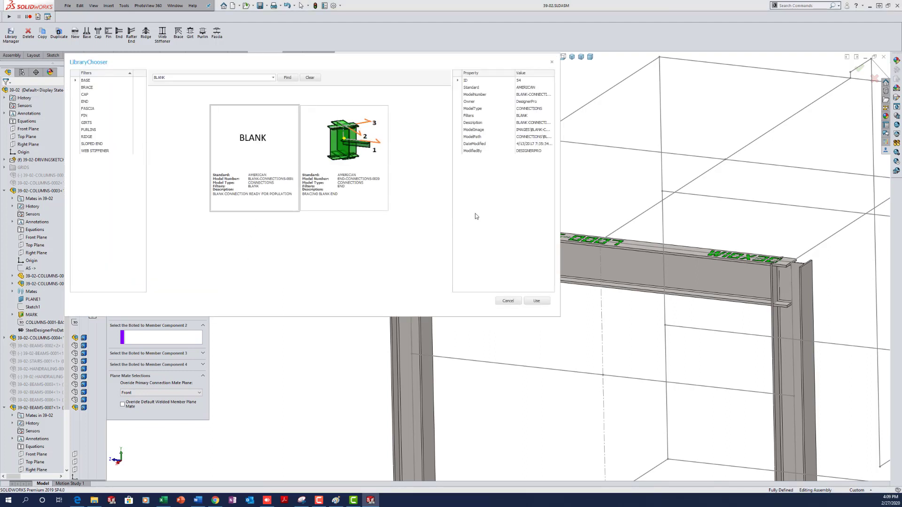
{"action": "left_click", "coordinate": [537, 301]}
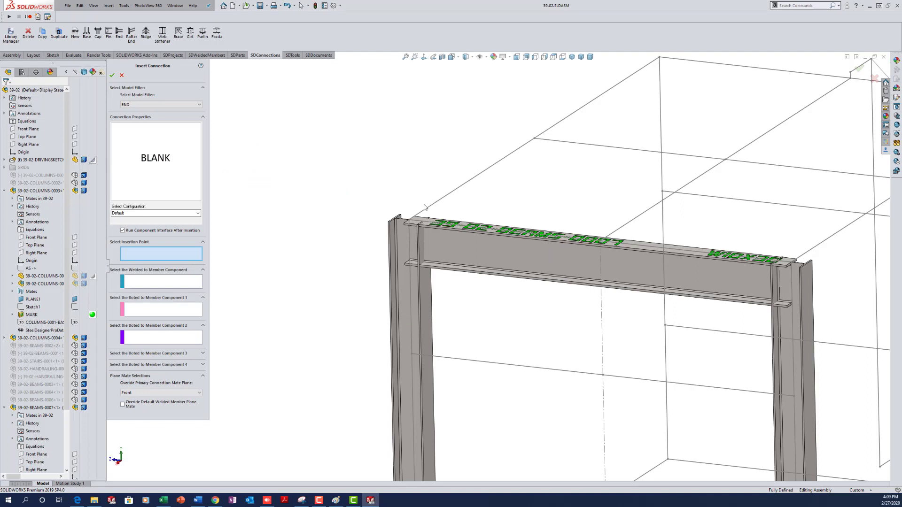
{"action": "left_click", "coordinate": [409, 220]}
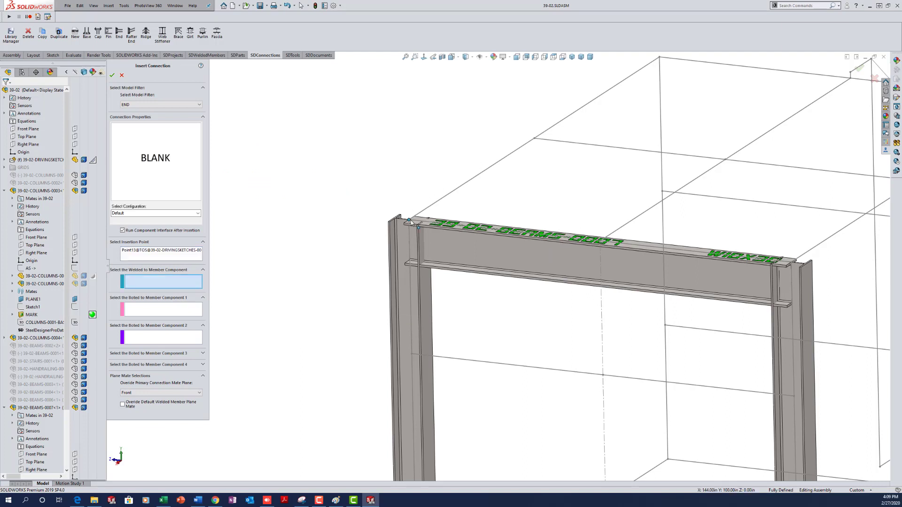
{"action": "left_click", "coordinate": [467, 241]}
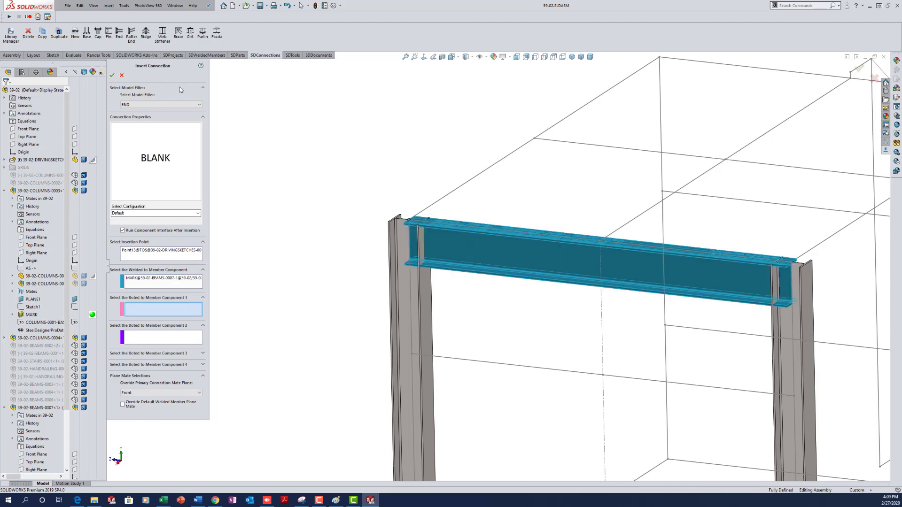
{"action": "left_click", "coordinate": [112, 77]}
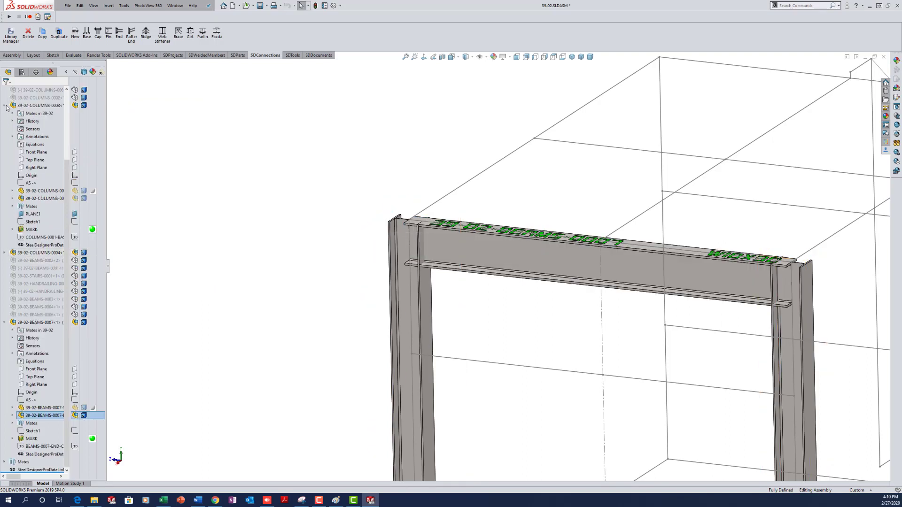
- Check the 39-02-BEAMS-0007 folder in File Explorer, then move Explorer out of the way
{"action": "left_click", "coordinate": [165, 268]}
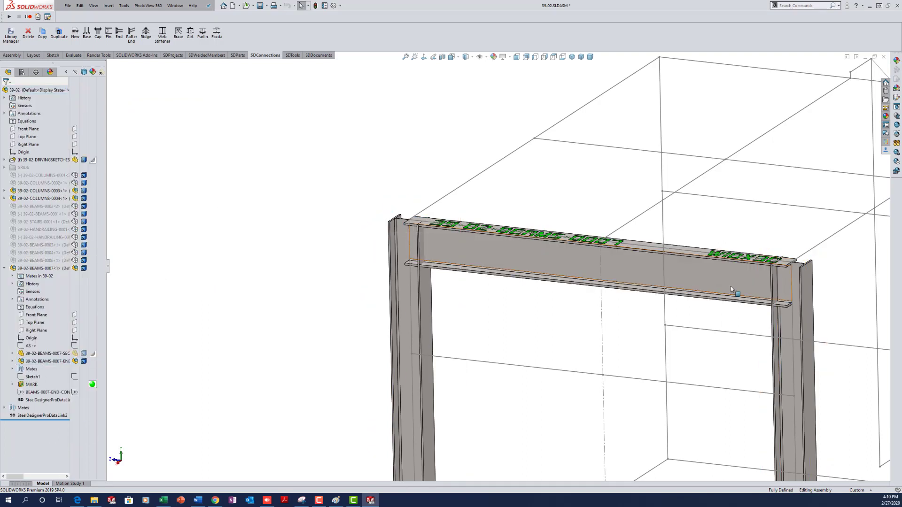
{"action": "left_click", "coordinate": [94, 501]}
{"action": "left_click_drag", "start_coordinate": [522, 163], "coordinate": [391, 115]}
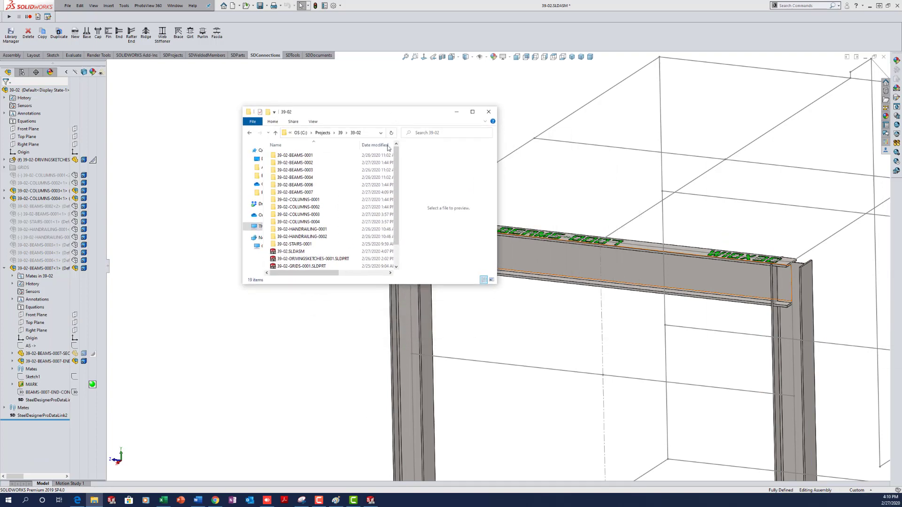
{"action": "double_click", "coordinate": [295, 192]}
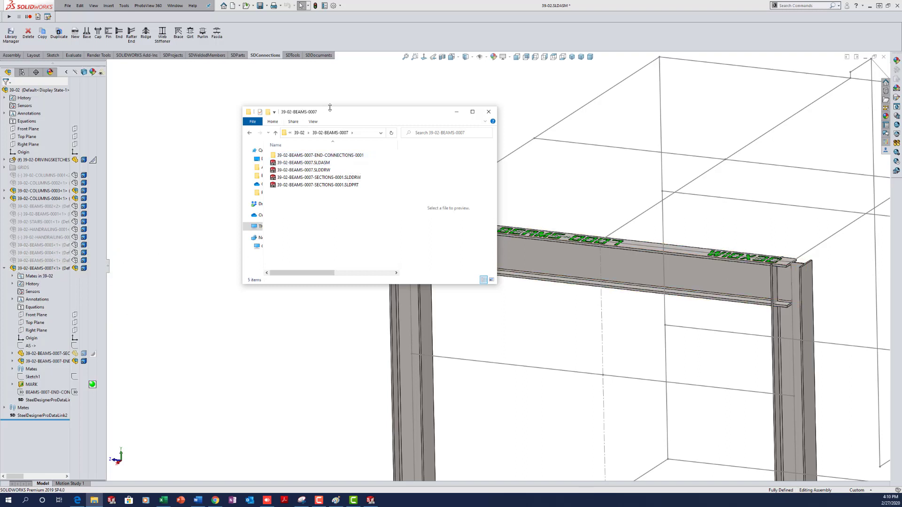
{"action": "left_click_drag", "start_coordinate": [341, 112], "coordinate": [901, 180]}
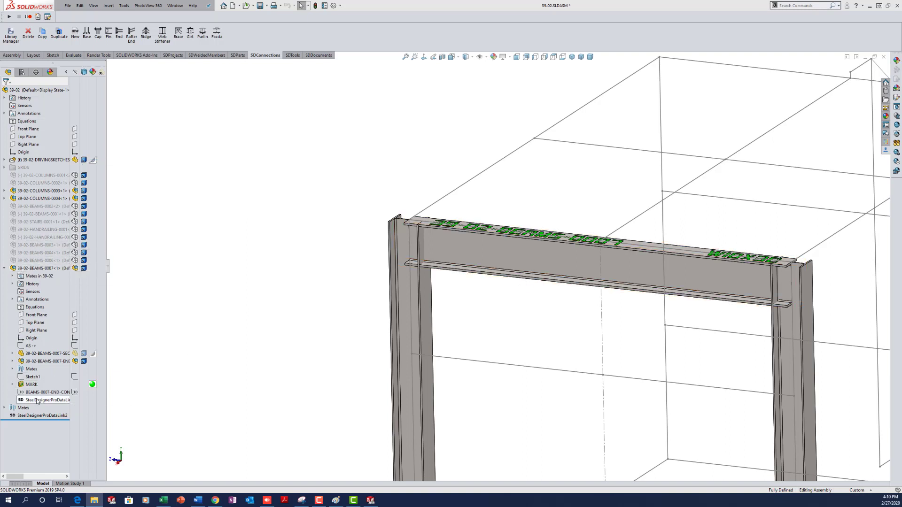
- Expand the beam's END connection component and open it as a separate subassembly
{"action": "mouse_move", "coordinate": [33, 396]}
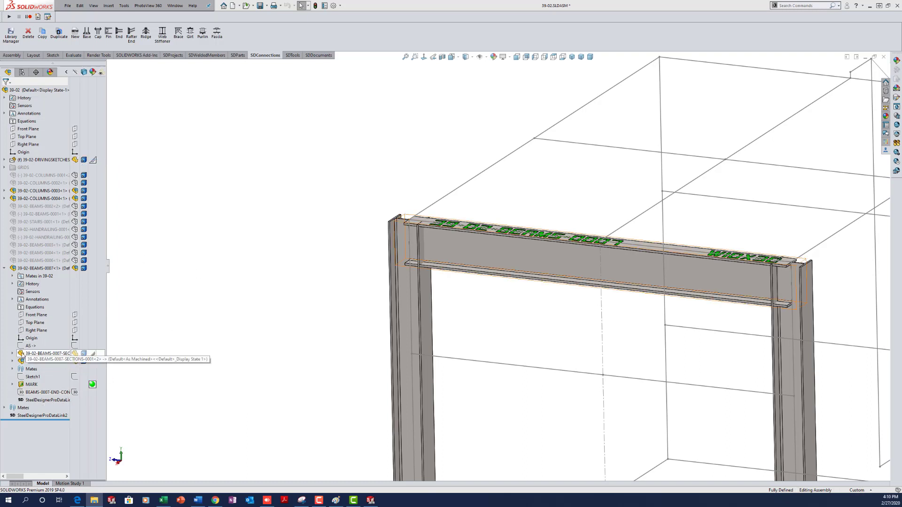
{"action": "mouse_move", "coordinate": [22, 355]}
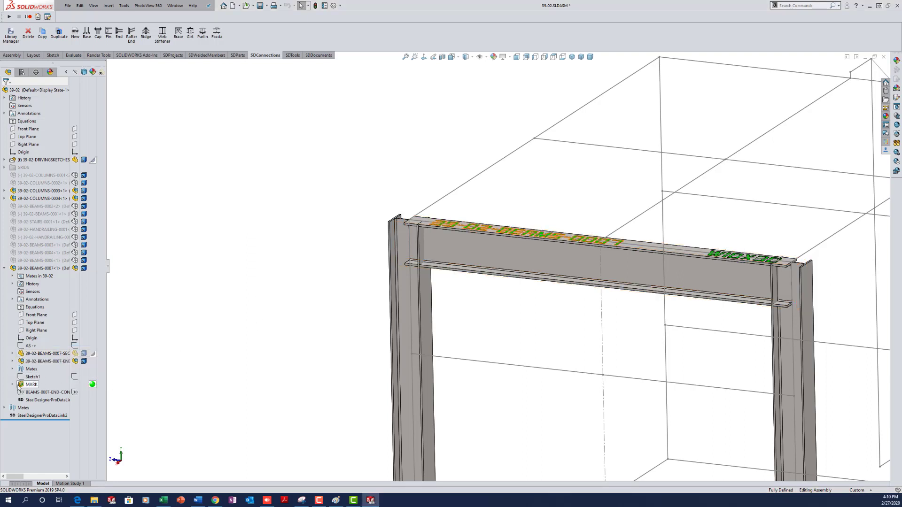
{"action": "left_click", "coordinate": [12, 361]}
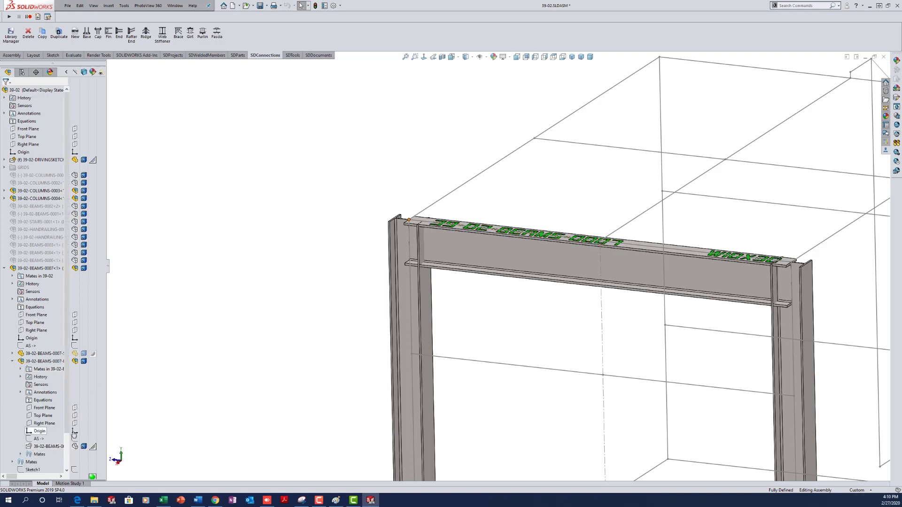
{"action": "mouse_move", "coordinate": [36, 440]}
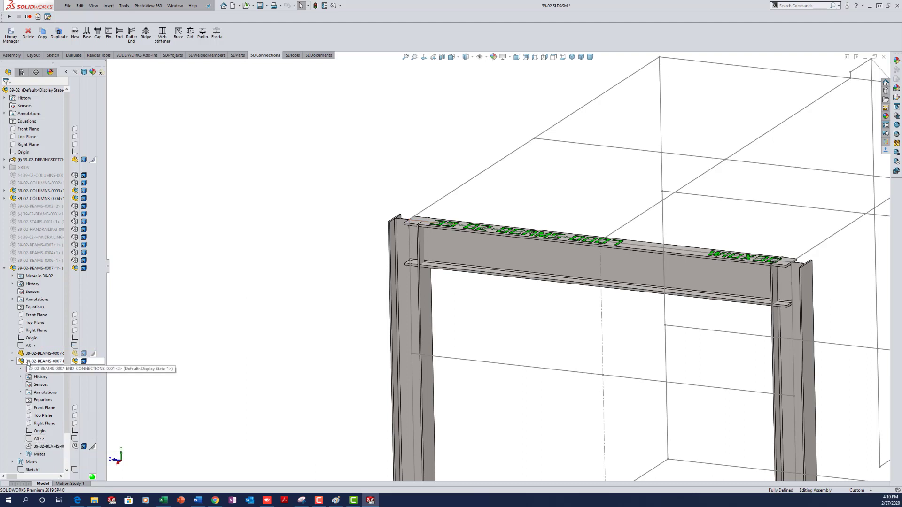
{"action": "right_click", "coordinate": [42, 362]}
{"action": "left_click", "coordinate": [34, 225]}
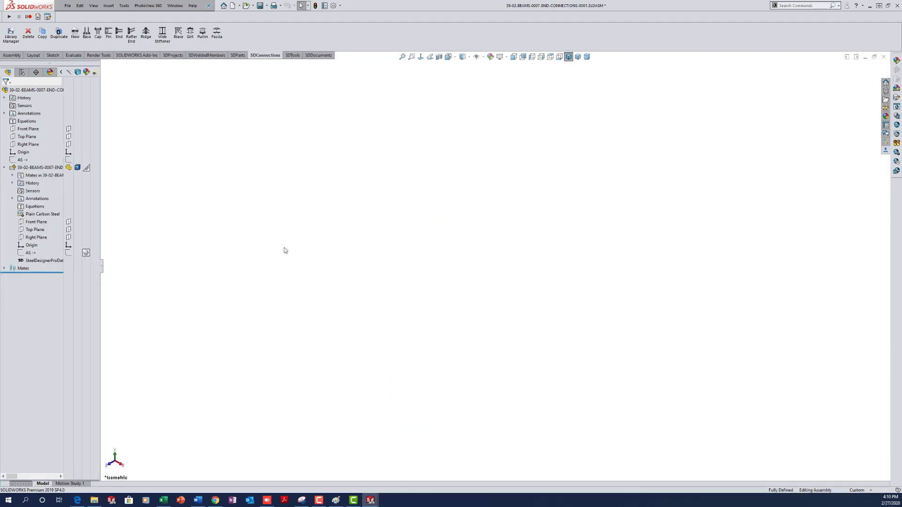
- Show the AS sketch line, widen the tree, and edit SECTIONS-0001 in context
{"action": "left_click", "coordinate": [68, 254]}
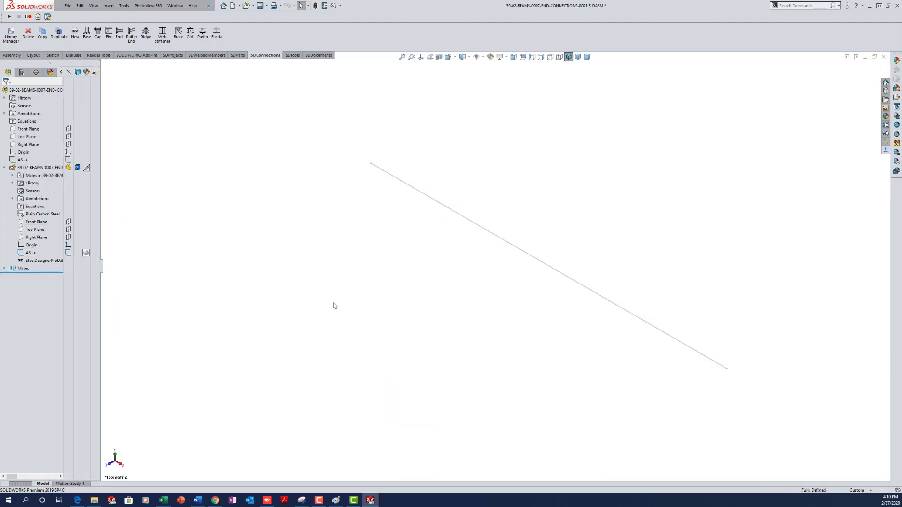
{"action": "key", "text": "z"}
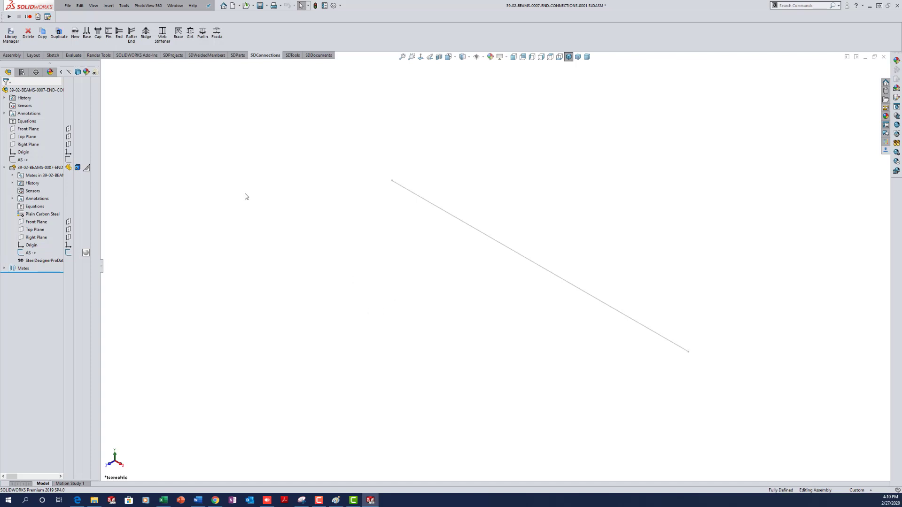
{"action": "left_click_drag", "start_coordinate": [101, 267], "coordinate": [166, 266]}
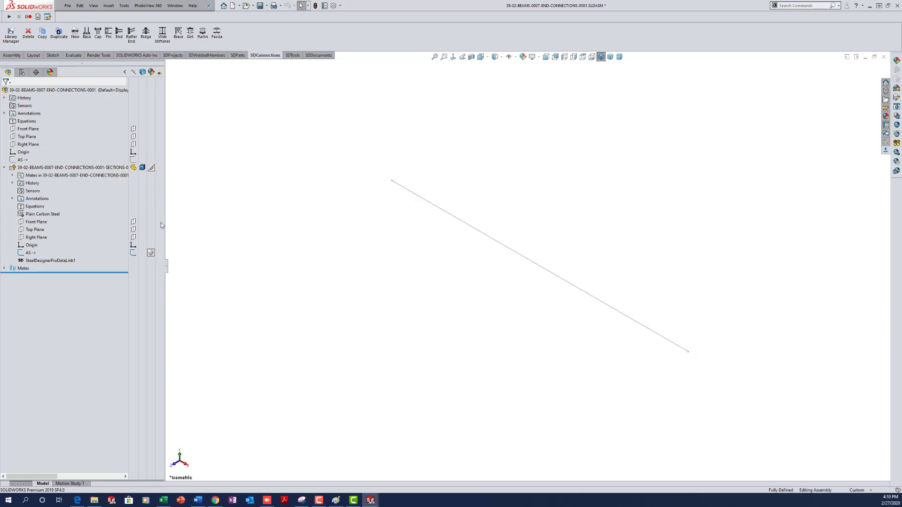
{"action": "left_click_drag", "start_coordinate": [166, 272], "coordinate": [197, 276]}
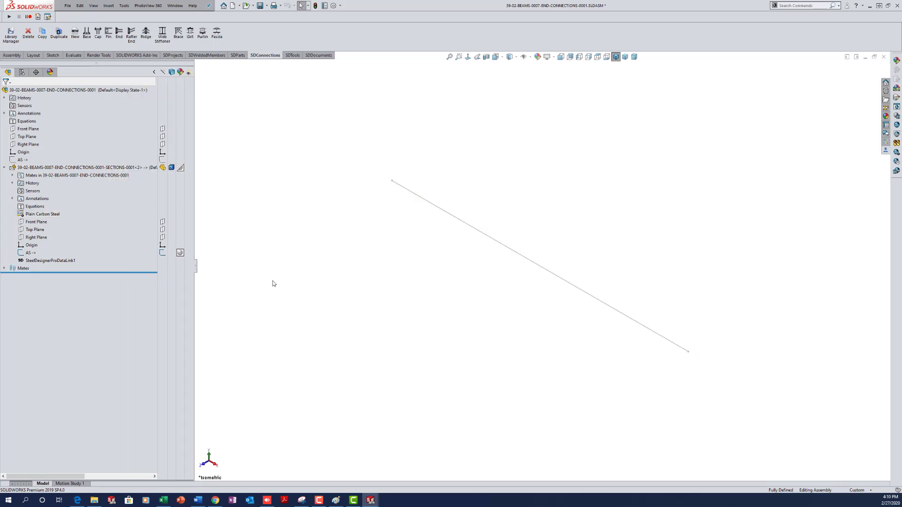
{"action": "left_click", "coordinate": [93, 169]}
{"action": "right_click", "coordinate": [94, 170]}
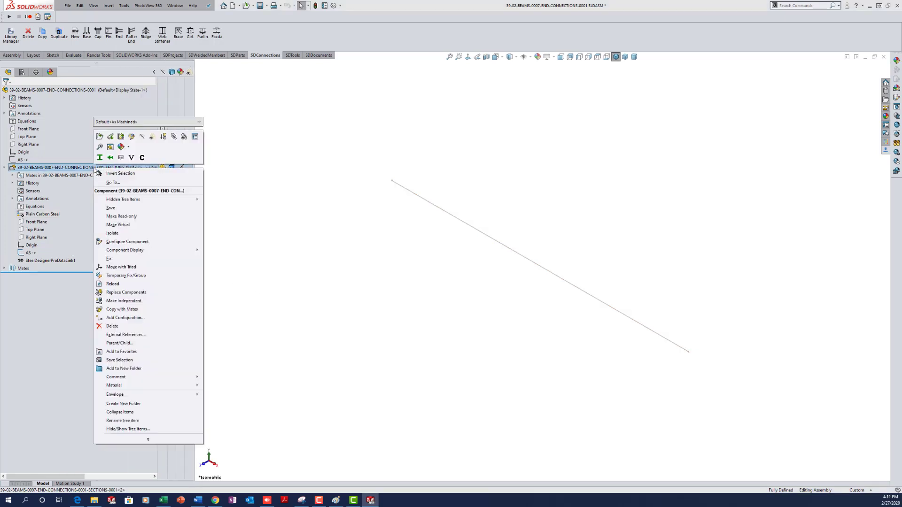
{"action": "left_click", "coordinate": [132, 137]}
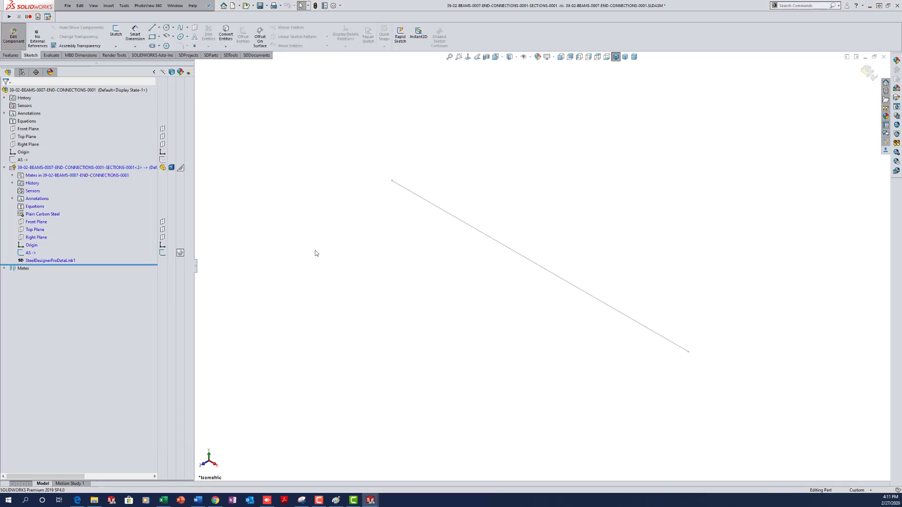
- Add a W12x35 structural member along the AS line, aligned at the top flange corner
{"action": "key", "text": "w"}
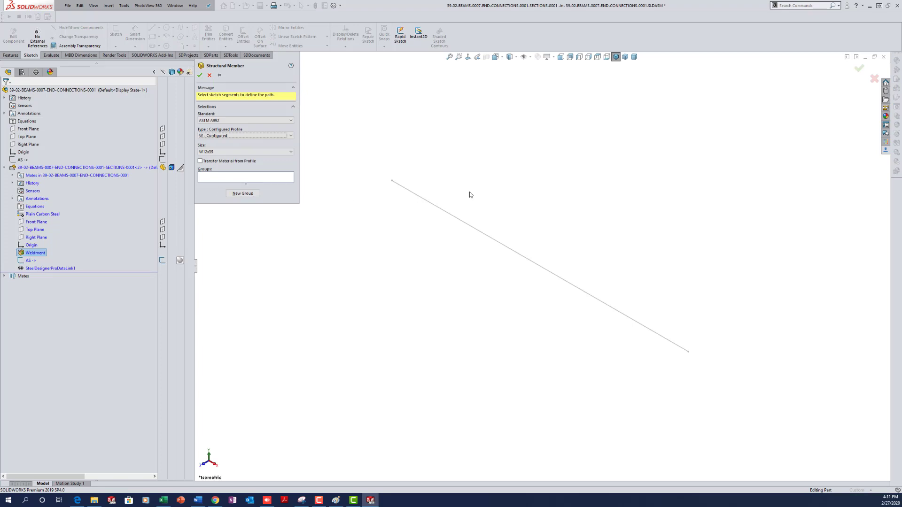
{"action": "left_click", "coordinate": [454, 216]}
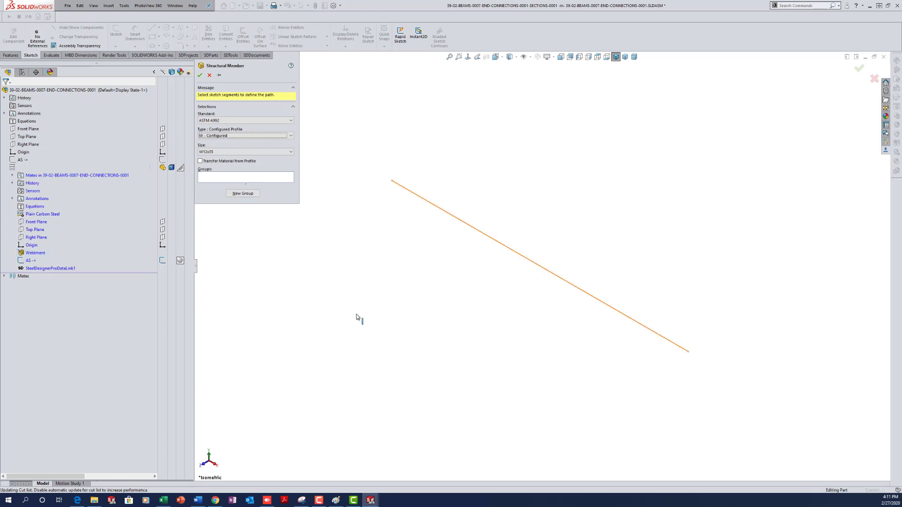
{"action": "key", "text": "f"}
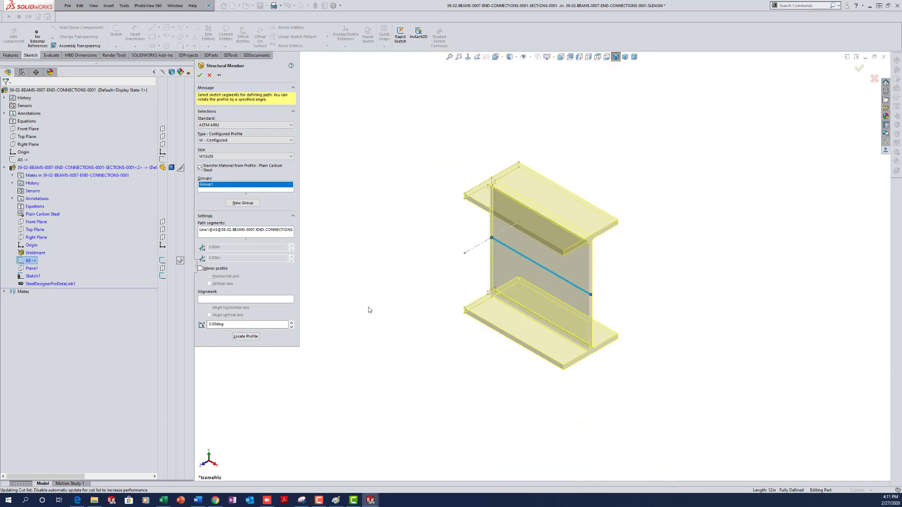
{"action": "scroll", "coordinate": [626, 284], "scroll_direction": "down", "scroll_amount": 3}
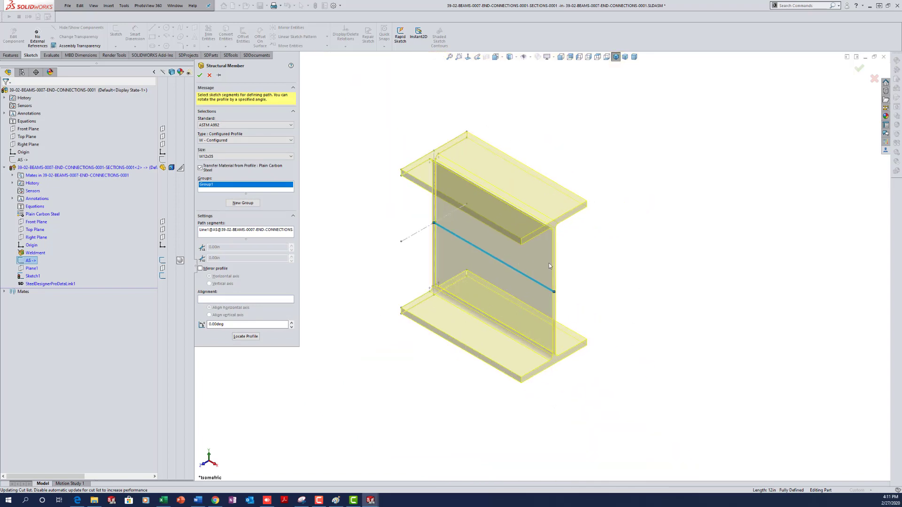
{"action": "left_click", "coordinate": [247, 337]}
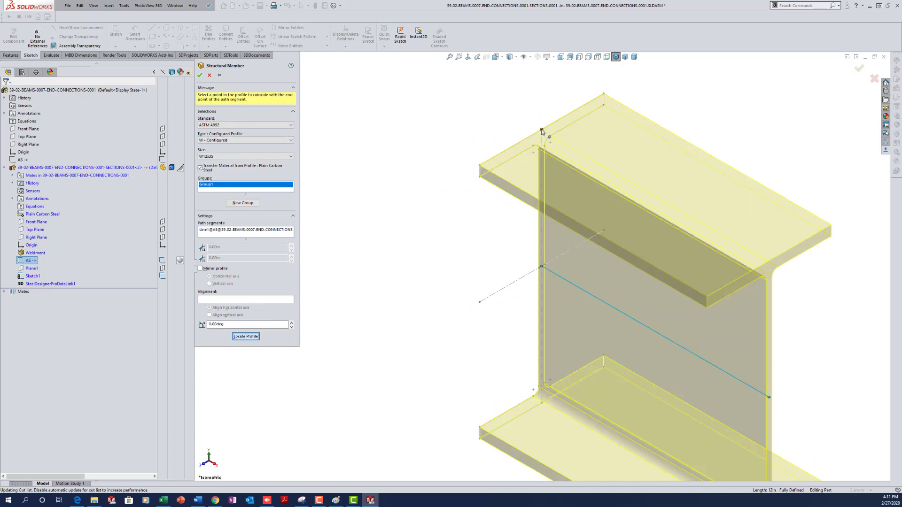
{"action": "left_click", "coordinate": [541, 130]}
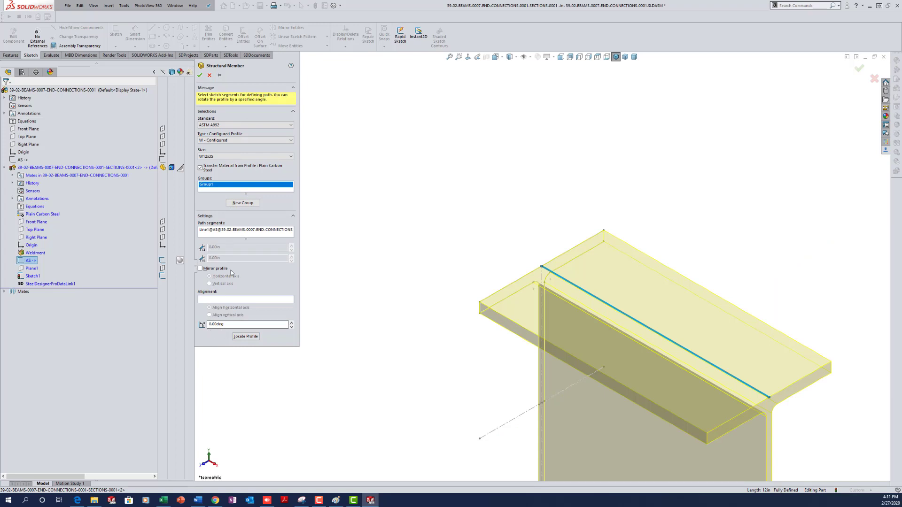
{"action": "left_click", "coordinate": [200, 75]}
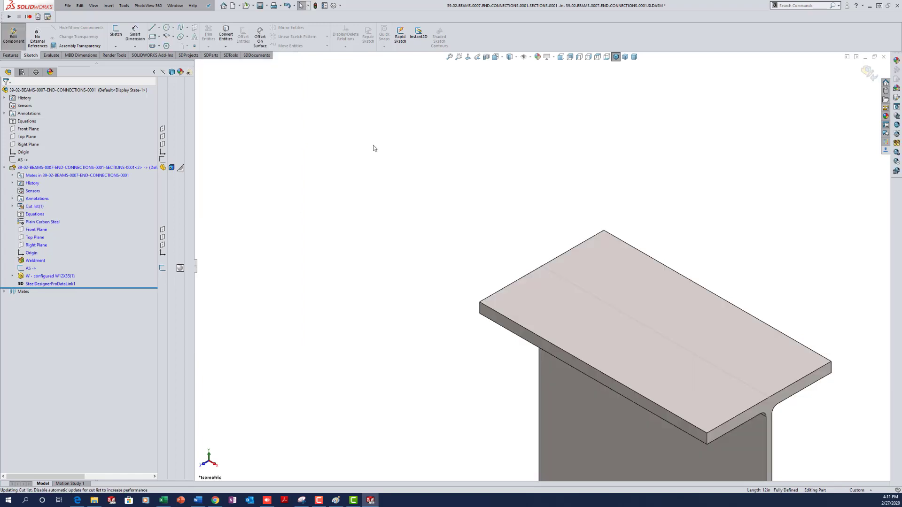
- Rename the W12X35 item under Weldment to WELDED
{"action": "left_click", "coordinate": [54, 277]}
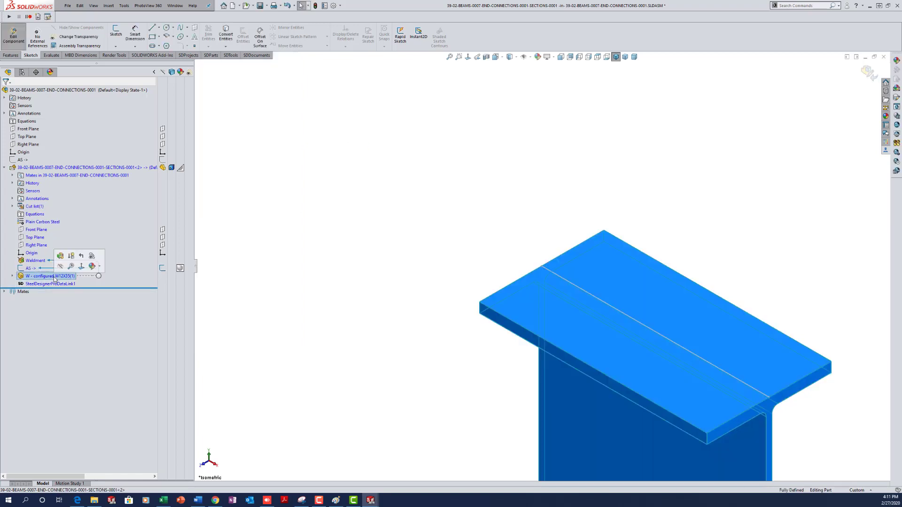
{"action": "left_click", "coordinate": [54, 277]}
{"action": "type", "text": "WELDED"}
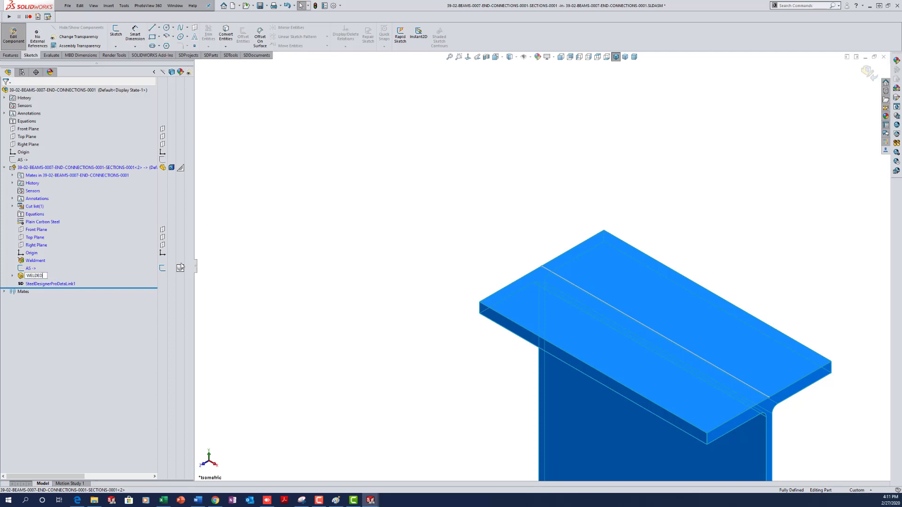
{"action": "left_click", "coordinate": [302, 256]}
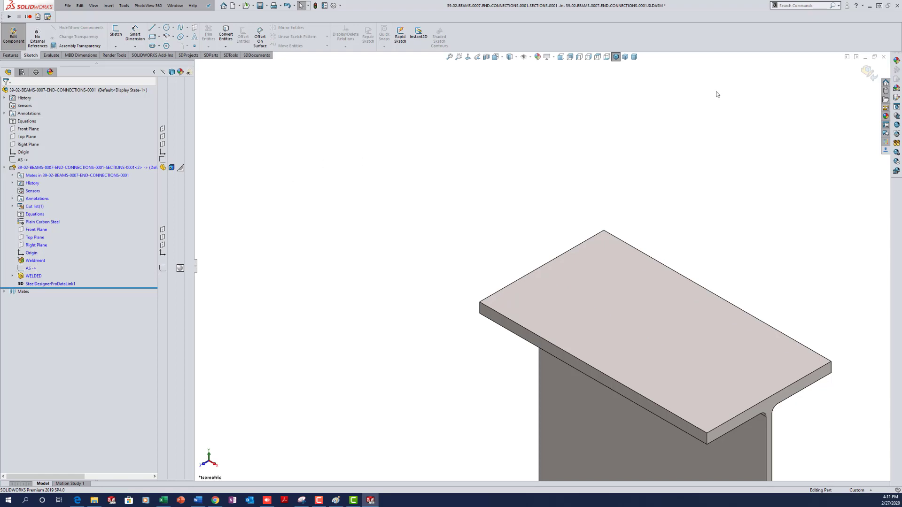
- Return to the assembly, collapse the beam component, and save
{"action": "left_click", "coordinate": [869, 72]}
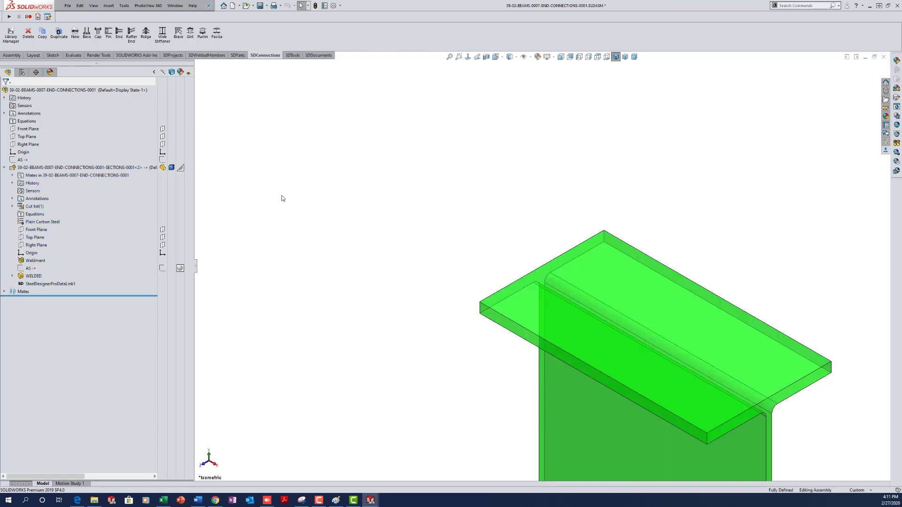
{"action": "left_click", "coordinate": [4, 169]}
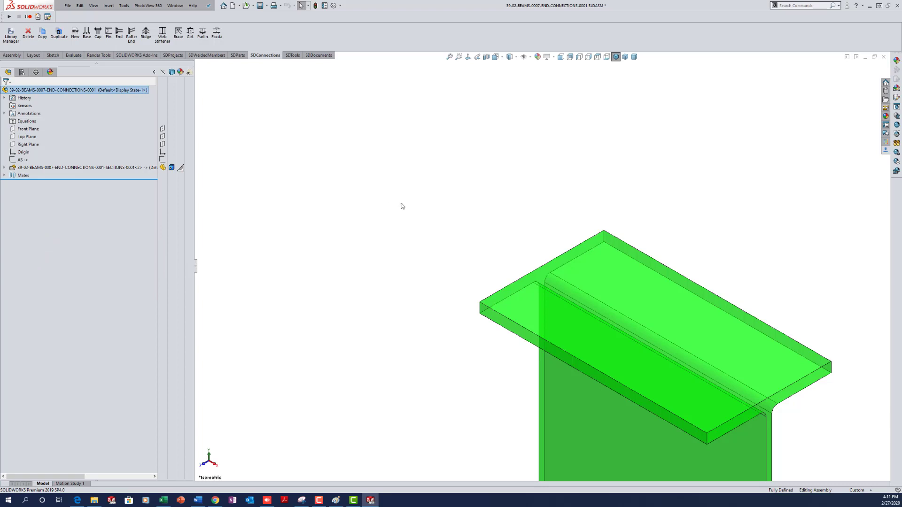
{"action": "left_click", "coordinate": [296, 203]}
{"action": "key", "text": "ctrl+s"}
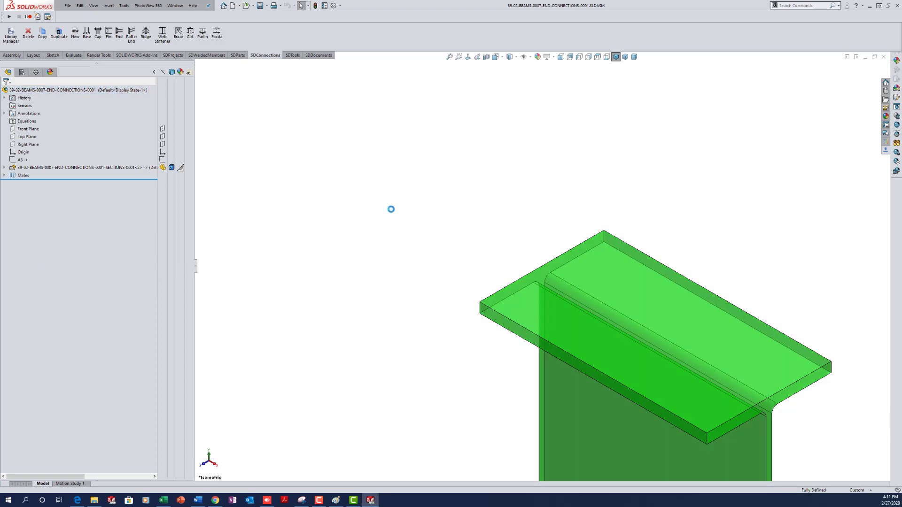
{"action": "scroll", "coordinate": [463, 252], "scroll_direction": "up", "scroll_amount": 9}
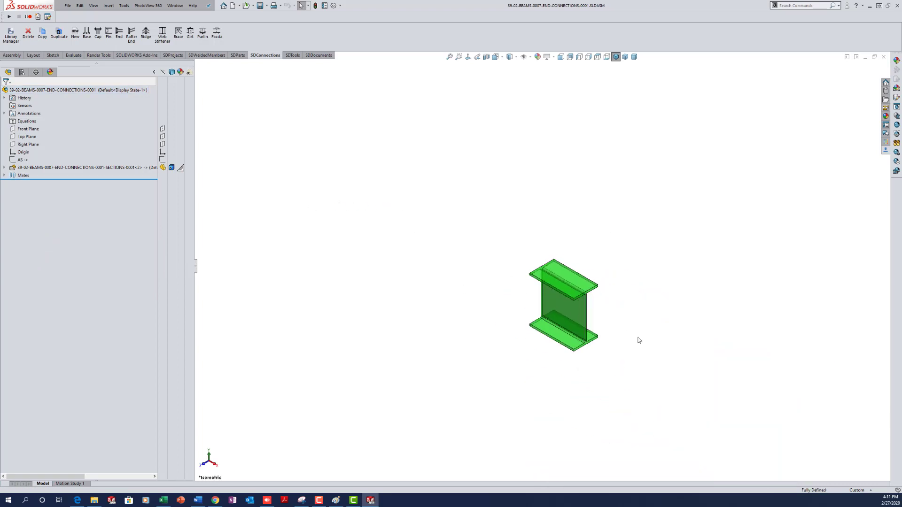
{"action": "scroll", "coordinate": [593, 305], "scroll_direction": "down", "scroll_amount": 3}
{"action": "scroll", "coordinate": [593, 308], "scroll_direction": "down", "scroll_amount": 2}
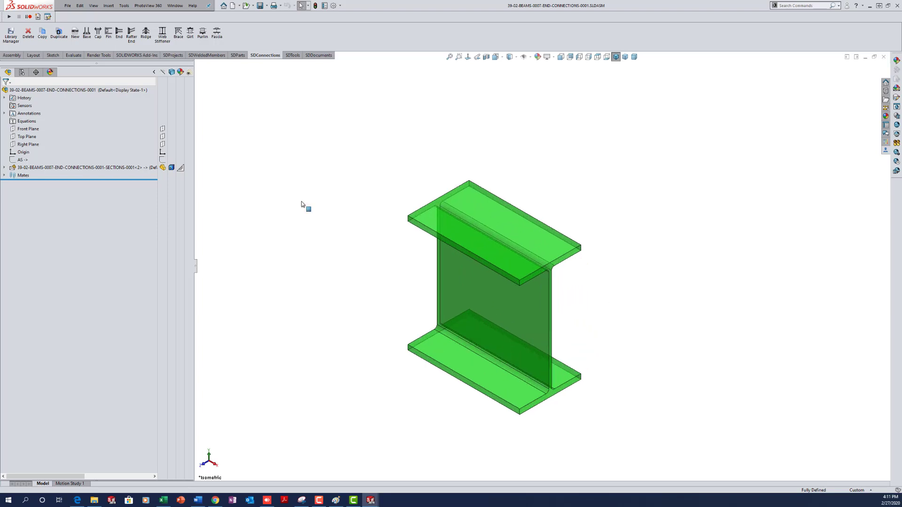
- Sketch a 24-long vertical line on the Front Plane
{"action": "left_click", "coordinate": [25, 131]}
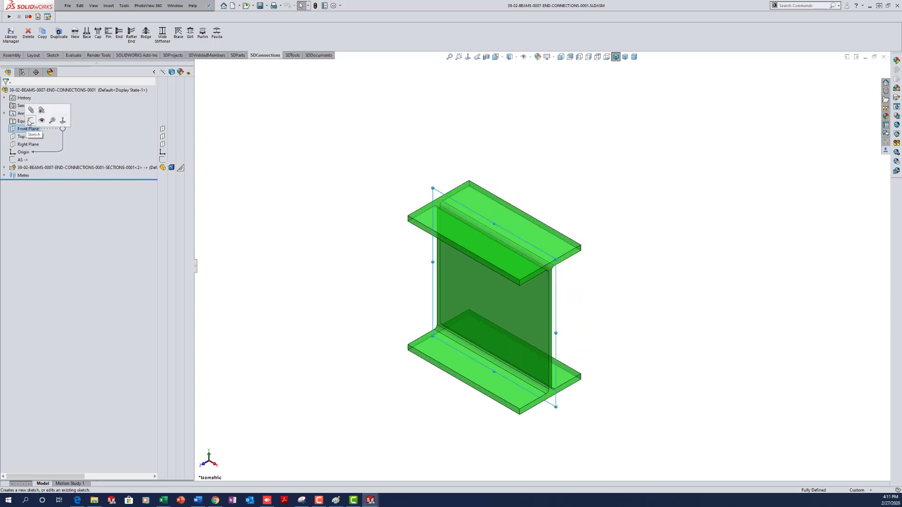
{"action": "left_click", "coordinate": [36, 122]}
{"action": "right_click_drag", "start_coordinate": [266, 331], "coordinate": [310, 300]}
{"action": "left_click", "coordinate": [362, 336]}
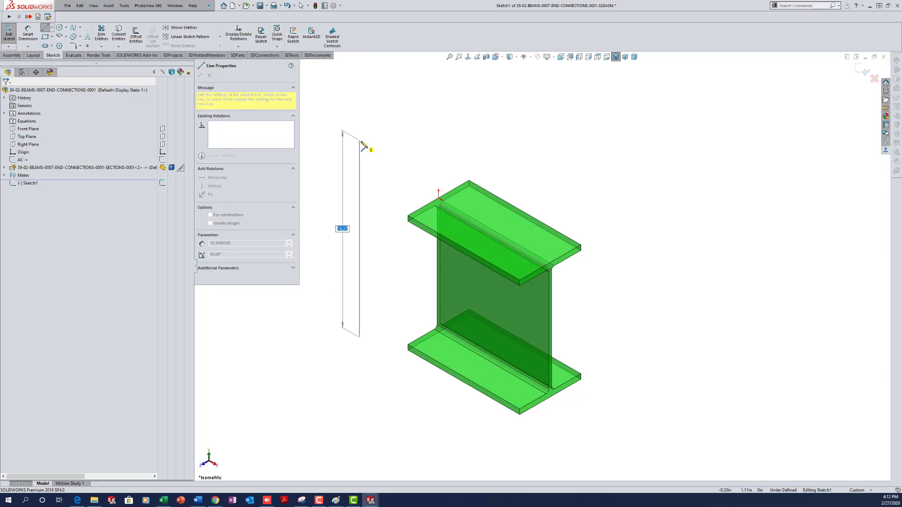
{"action": "type", "text": "24"}
{"action": "key", "text": "Return"}
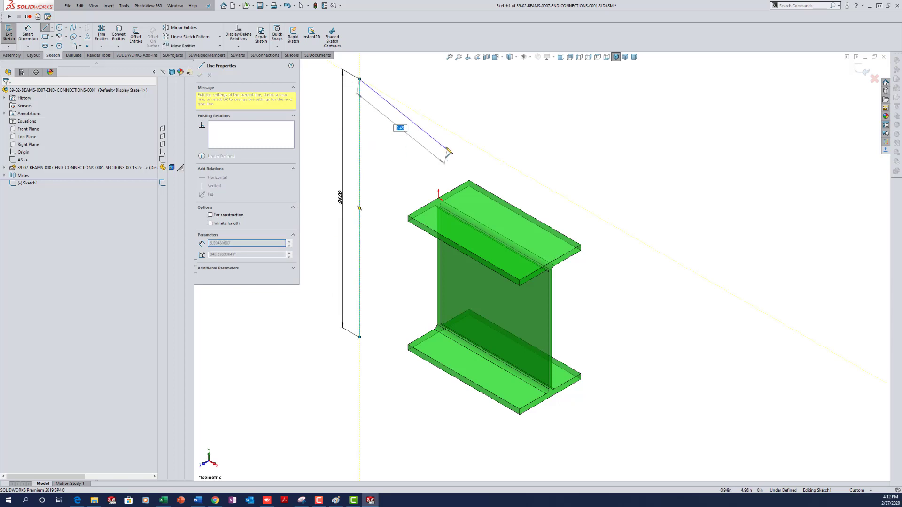
{"action": "key", "text": "Escape"}
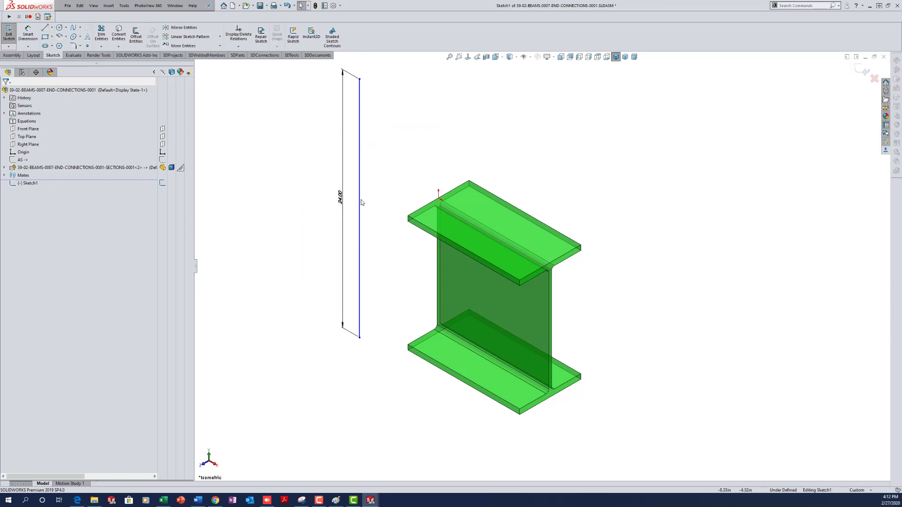
- Put the line's midpoint on the origin, delete its Vertical relation, and exit the sketch
{"action": "left_click", "coordinate": [360, 202]}
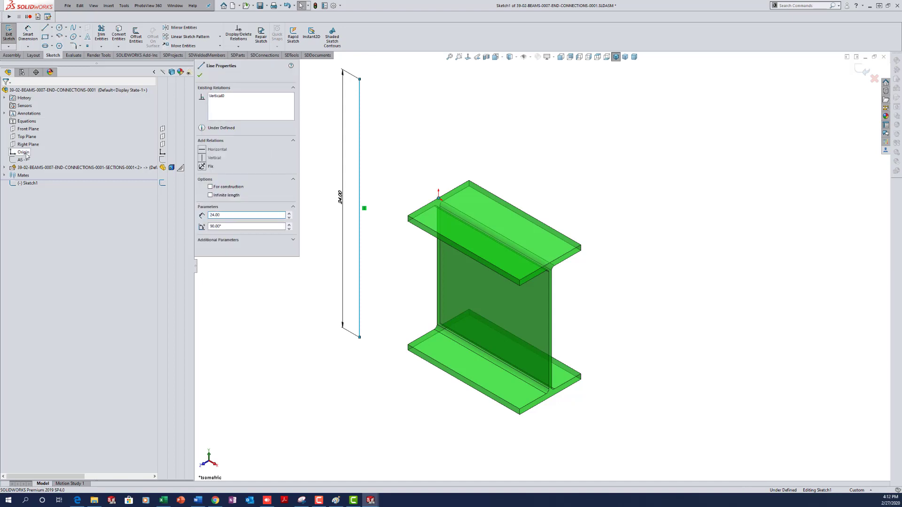
{"action": "left_click", "coordinate": [24, 153], "text": "ctrl"}
{"action": "left_click", "coordinate": [202, 189]}
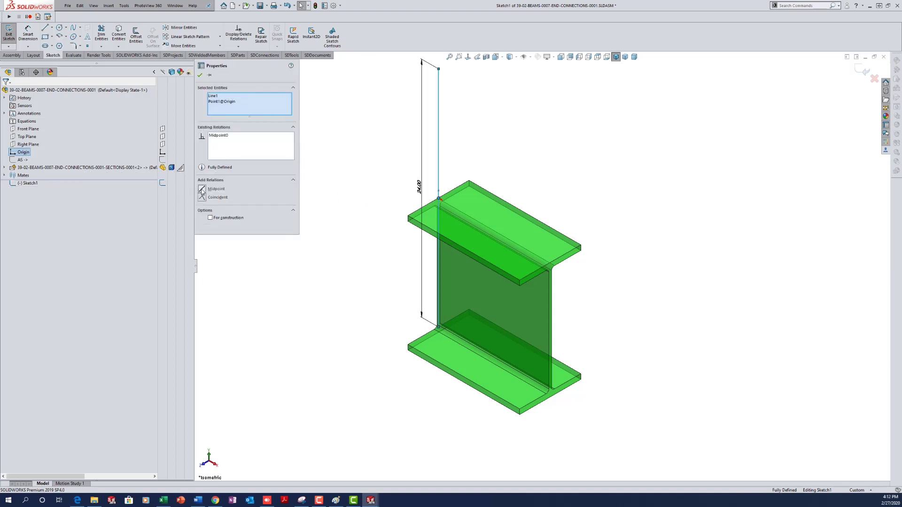
{"action": "left_click", "coordinate": [200, 75]}
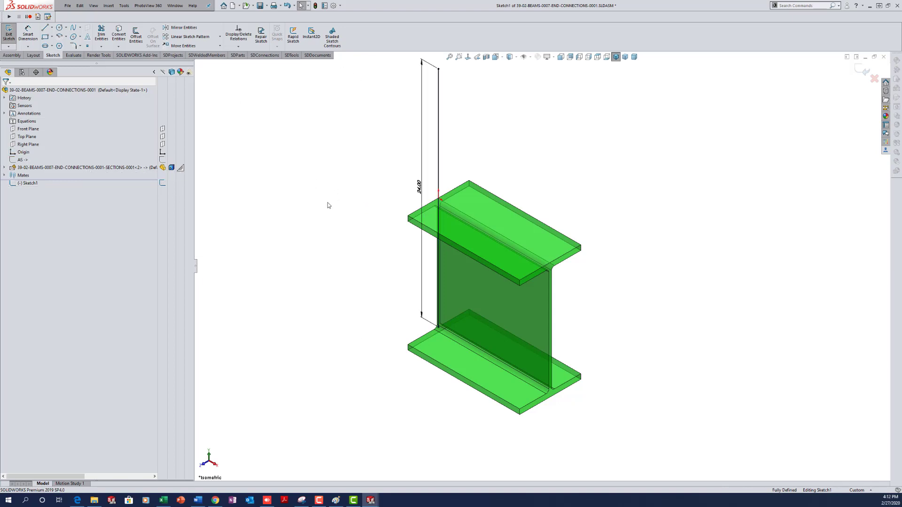
{"action": "left_click", "coordinate": [438, 160]}
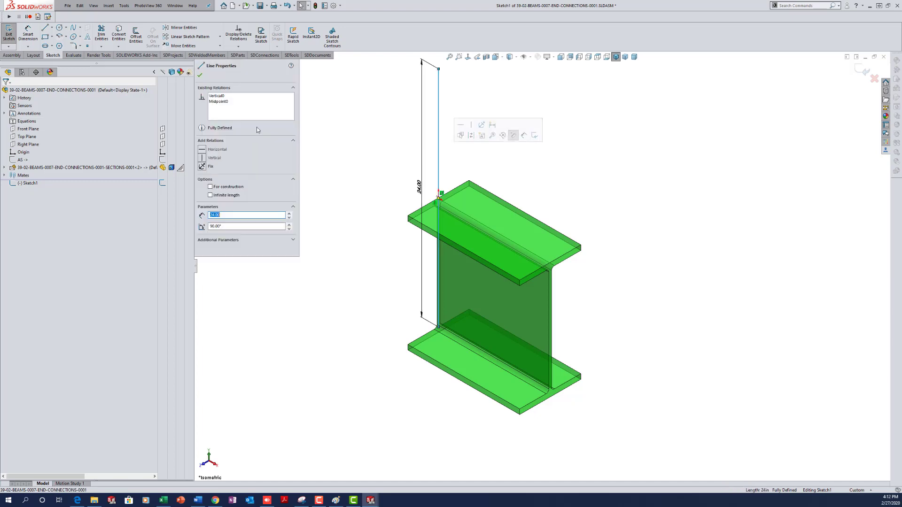
{"action": "left_click", "coordinate": [214, 96]}
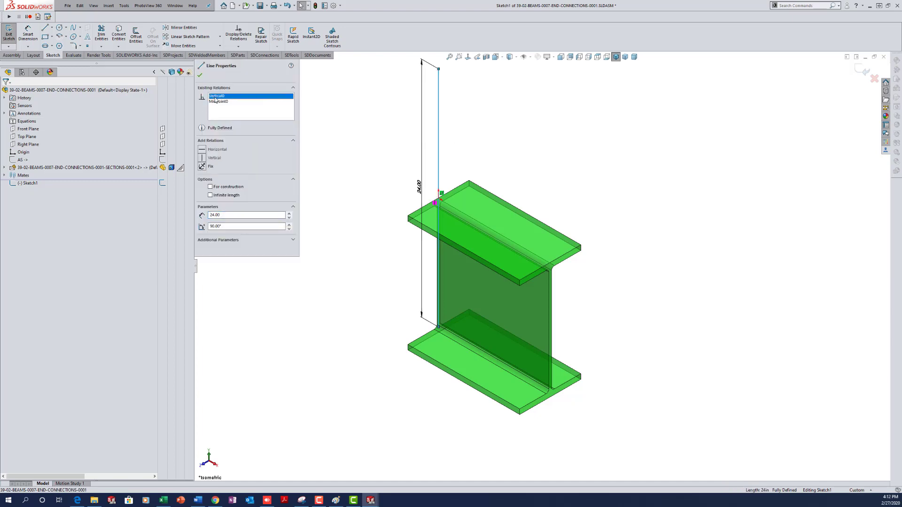
{"action": "key", "text": "Delete"}
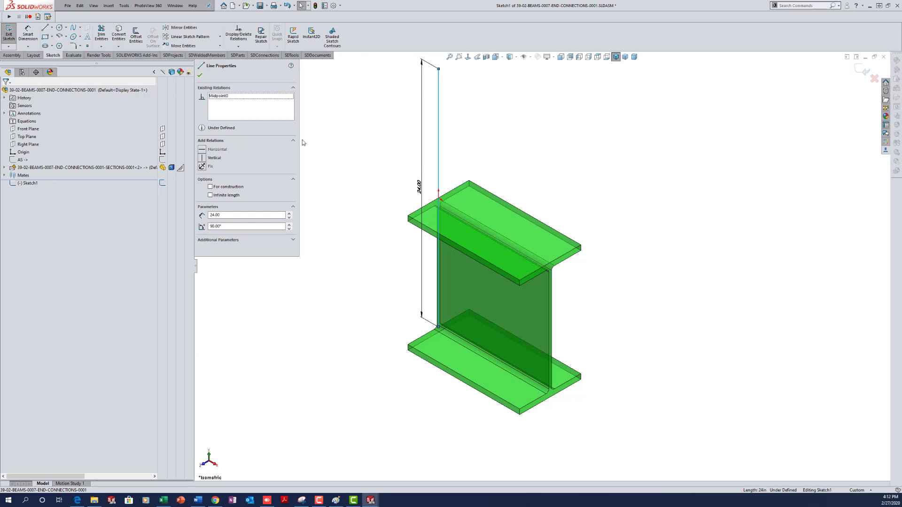
{"action": "left_click", "coordinate": [303, 141]}
{"action": "double_click", "coordinate": [284, 139]}
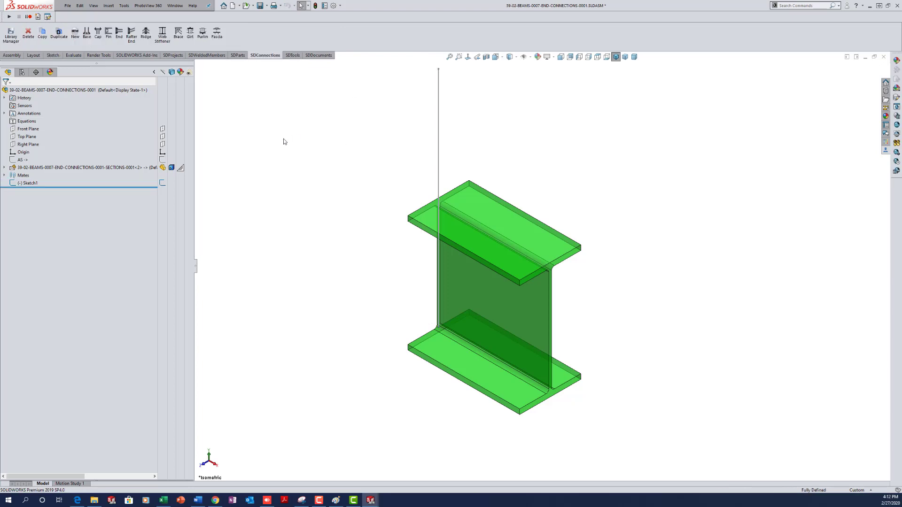
- Move the sketch below AS, rename it AS2, and save the assembly
{"action": "left_click_drag", "start_coordinate": [25, 184], "coordinate": [15, 162]}
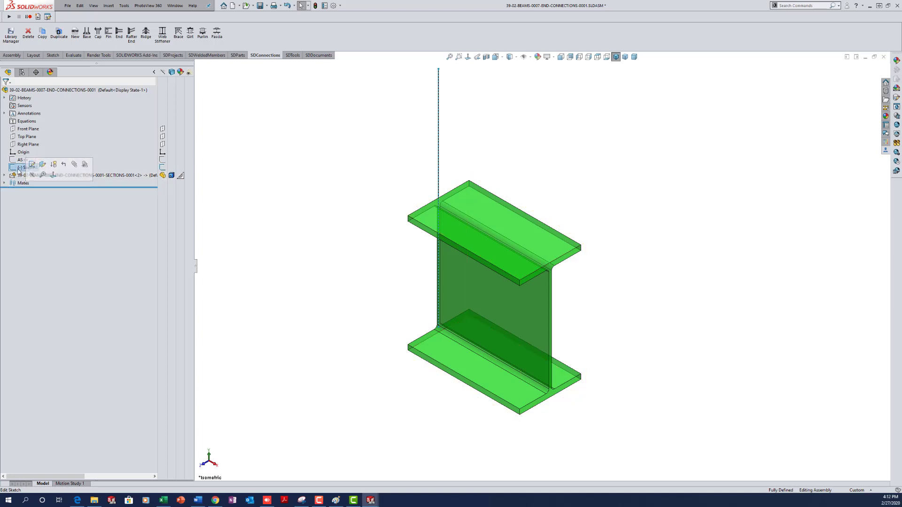
{"action": "left_click", "coordinate": [20, 167]}
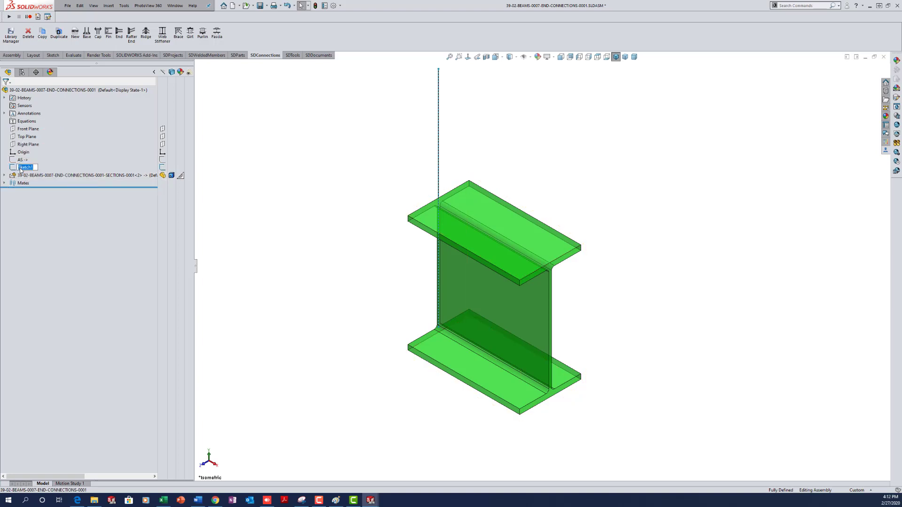
{"action": "type", "text": "AS2"}
{"action": "left_click", "coordinate": [289, 193]}
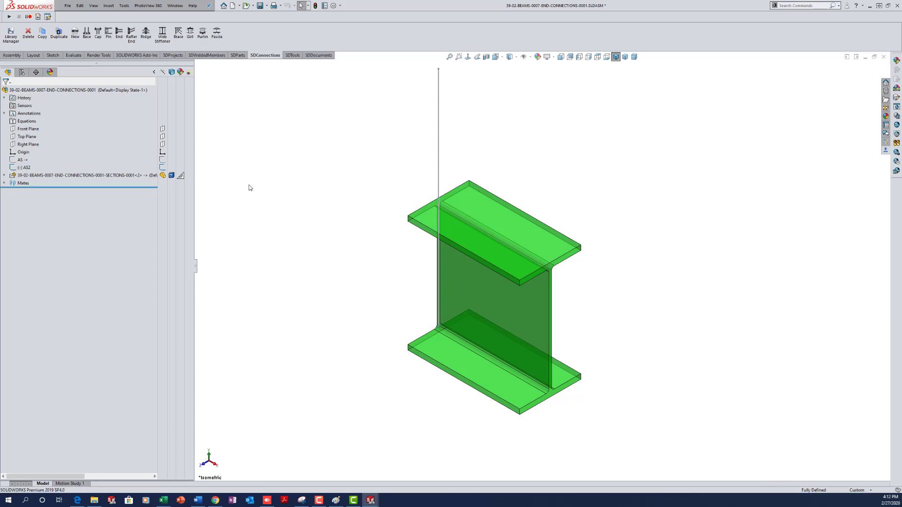
{"action": "key", "text": "ctrl+s"}
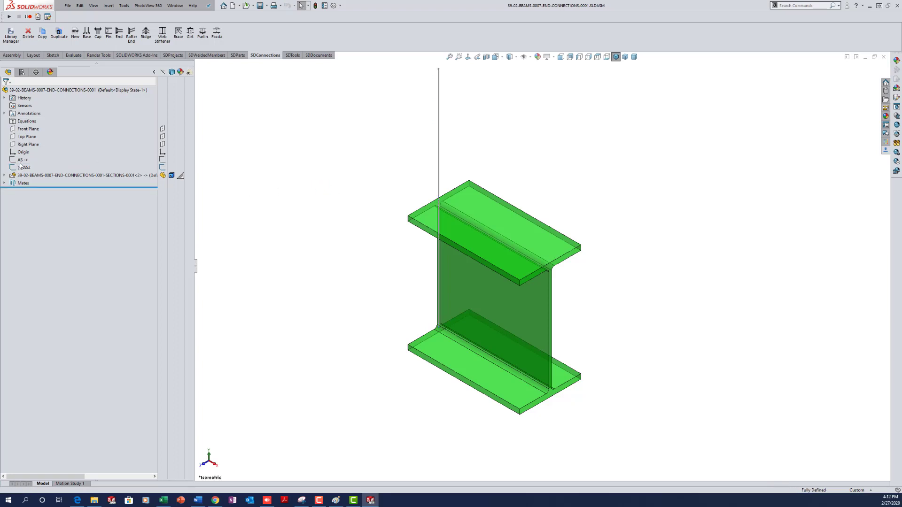
{"action": "mouse_move", "coordinate": [28, 162]}
- Insert a W-type W10x19 section from SDParts Sections along the AS2 line
{"action": "left_click", "coordinate": [237, 55]}
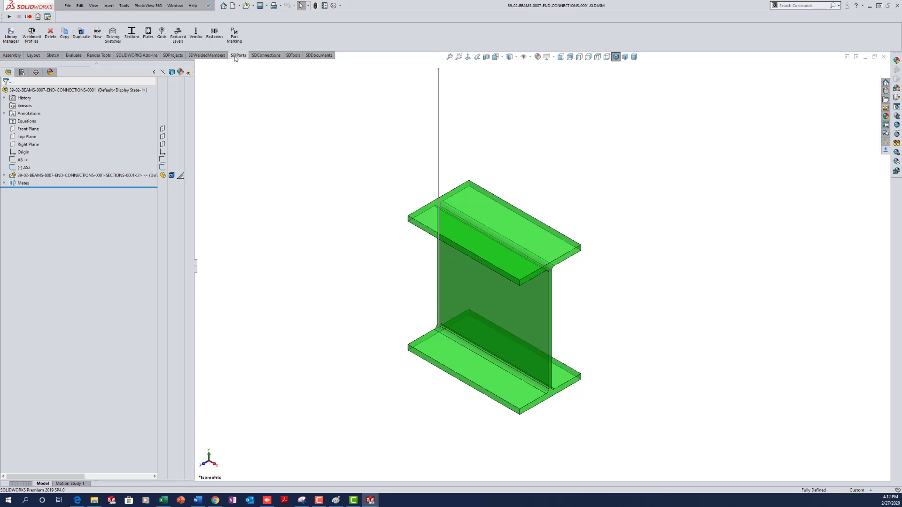
{"action": "left_click", "coordinate": [132, 35]}
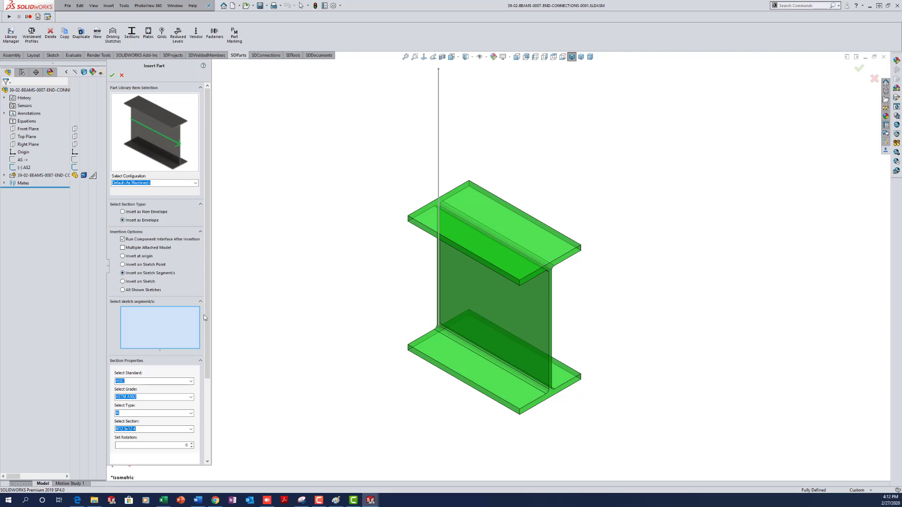
{"action": "left_click_drag", "start_coordinate": [206, 317], "coordinate": [206, 370]}
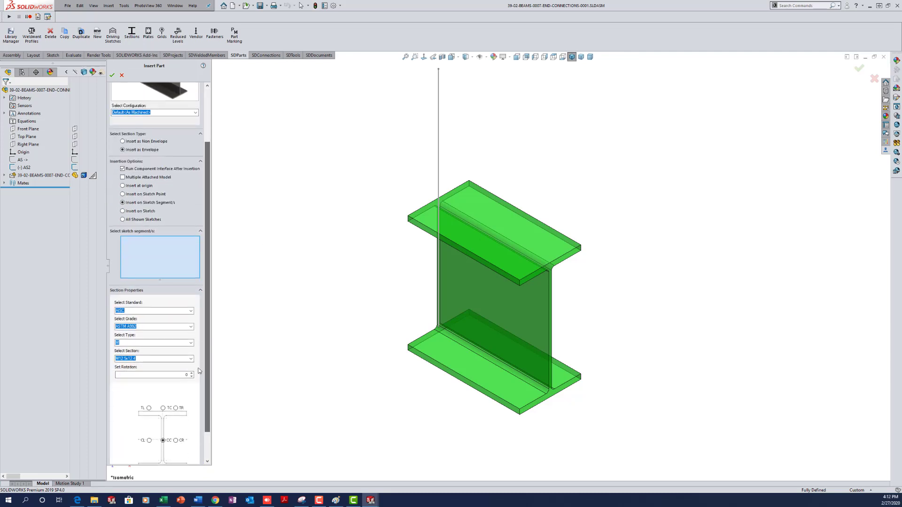
{"action": "left_click", "coordinate": [191, 342]}
{"action": "left_click", "coordinate": [143, 387]}
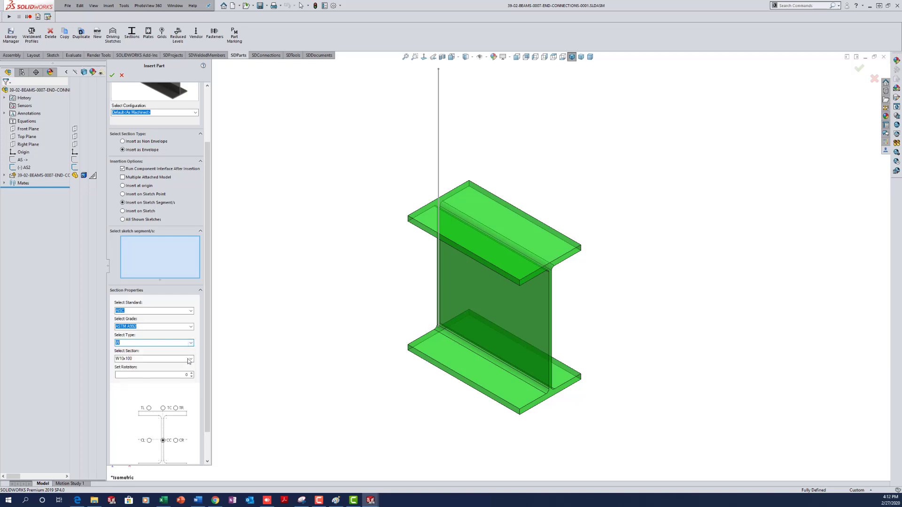
{"action": "left_click", "coordinate": [190, 359]}
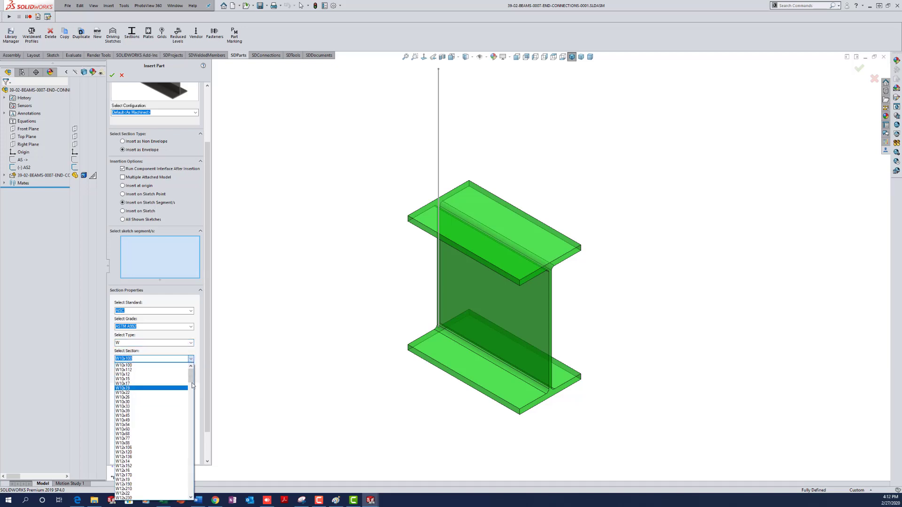
{"action": "left_click", "coordinate": [151, 388]}
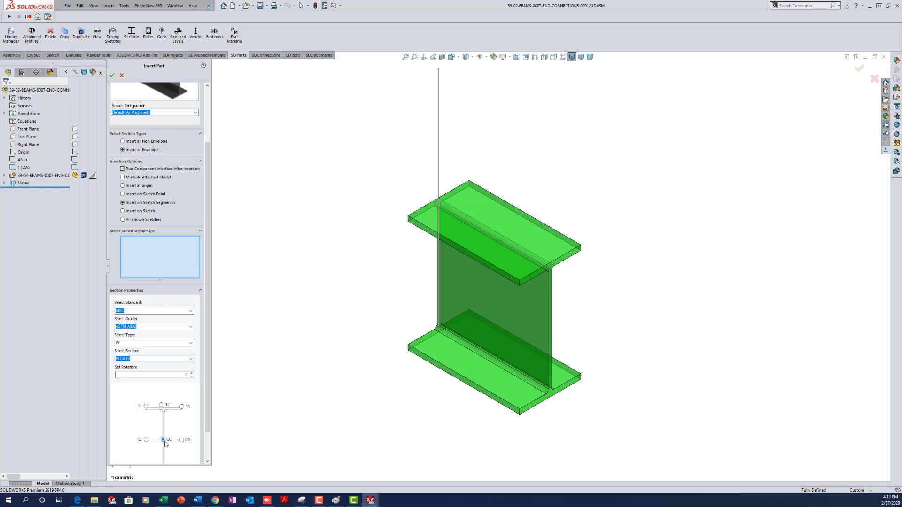
{"action": "left_click", "coordinate": [438, 146]}
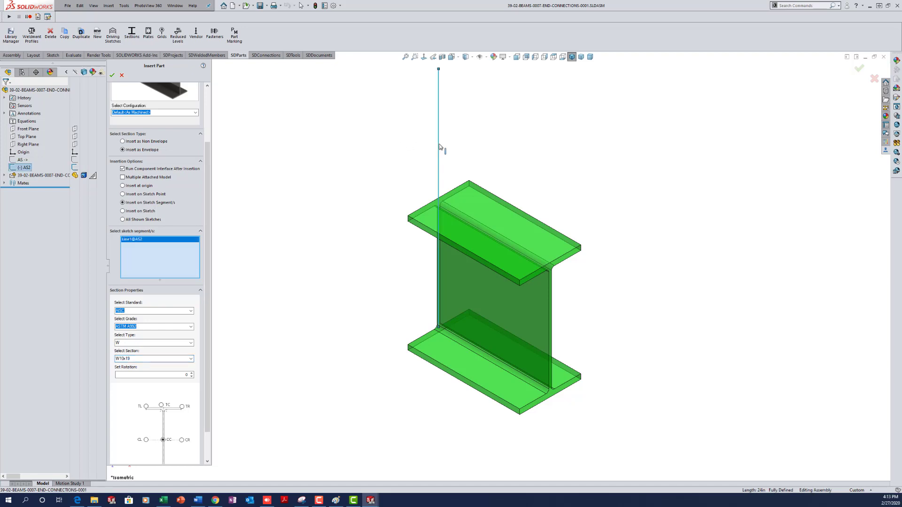
{"action": "left_click", "coordinate": [112, 75]}
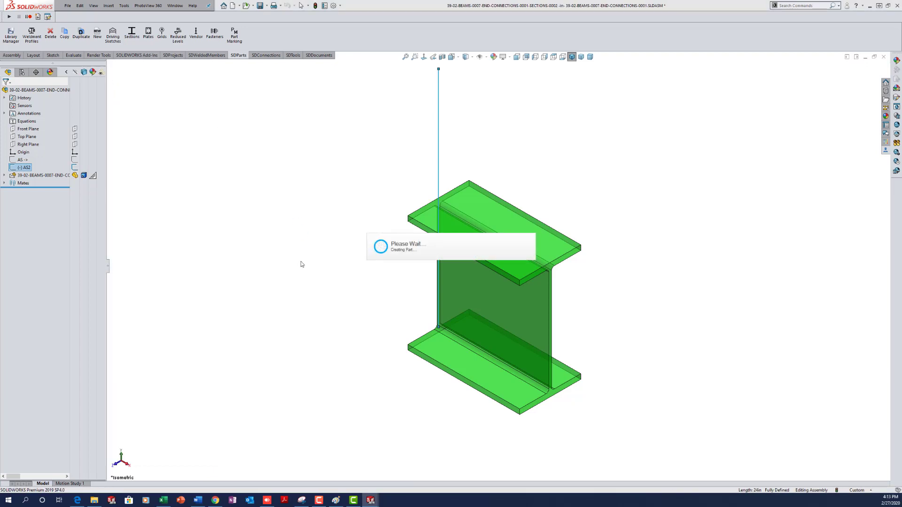
- Expand the new column component and rename its SECTION feature to BOLTED1
{"action": "left_click", "coordinate": [286, 306]}
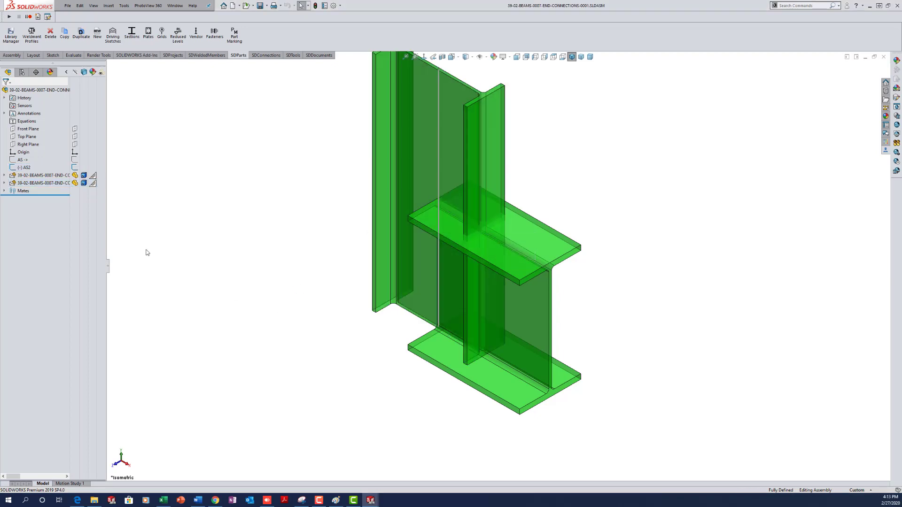
{"action": "left_click_drag", "start_coordinate": [133, 268], "coordinate": [183, 272]}
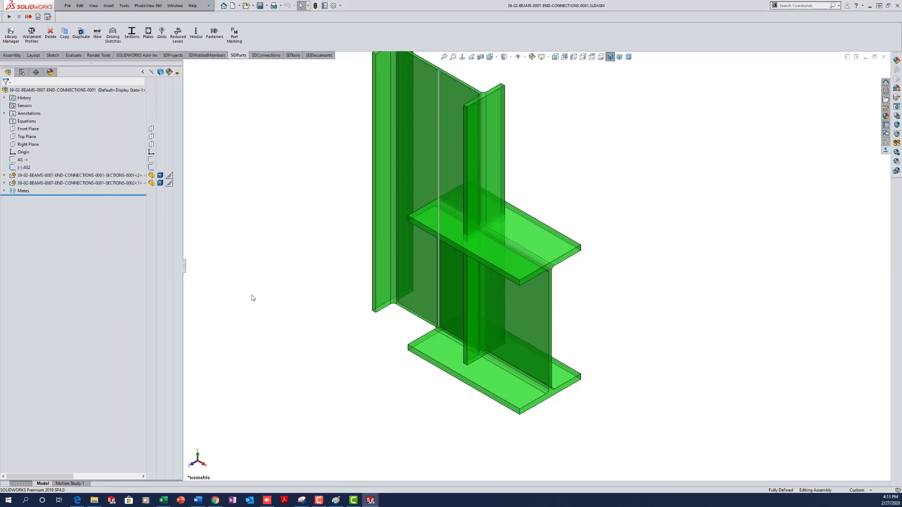
{"action": "left_click", "coordinate": [123, 176]}
{"action": "left_click", "coordinate": [123, 185]}
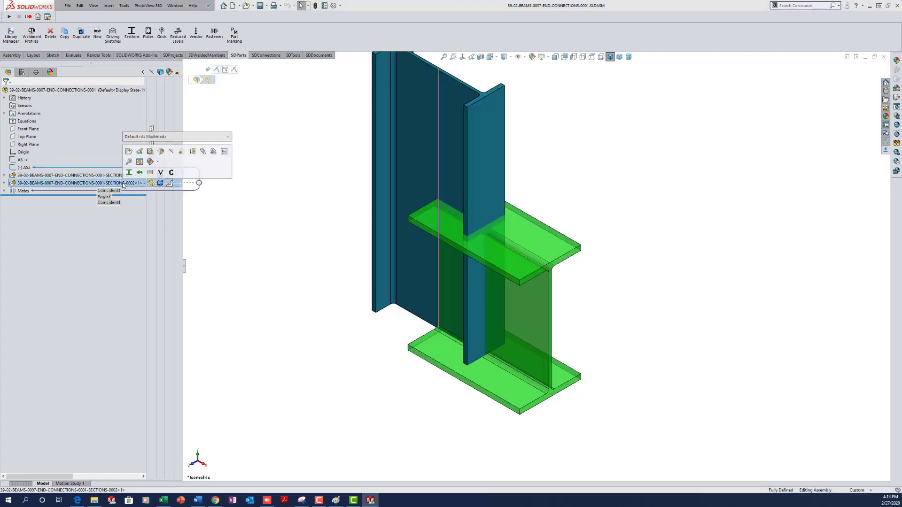
{"action": "left_click", "coordinate": [4, 183]}
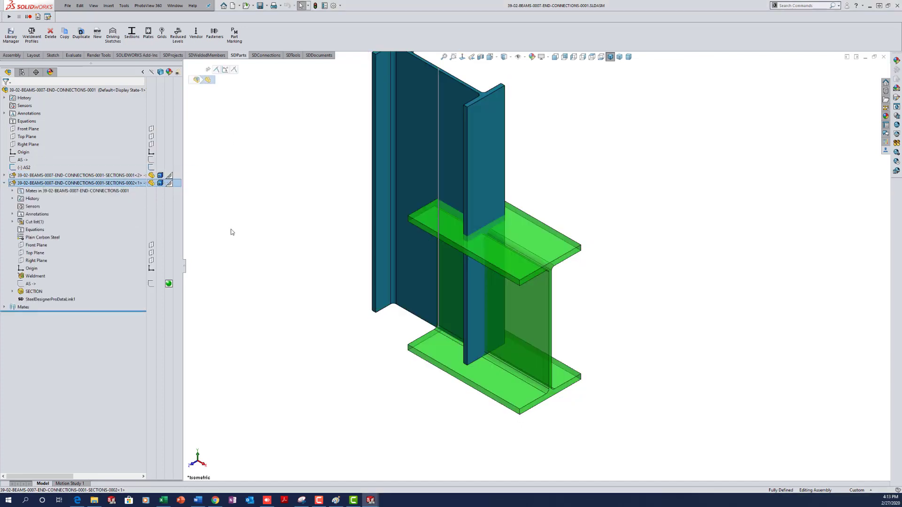
{"action": "left_click", "coordinate": [32, 291]}
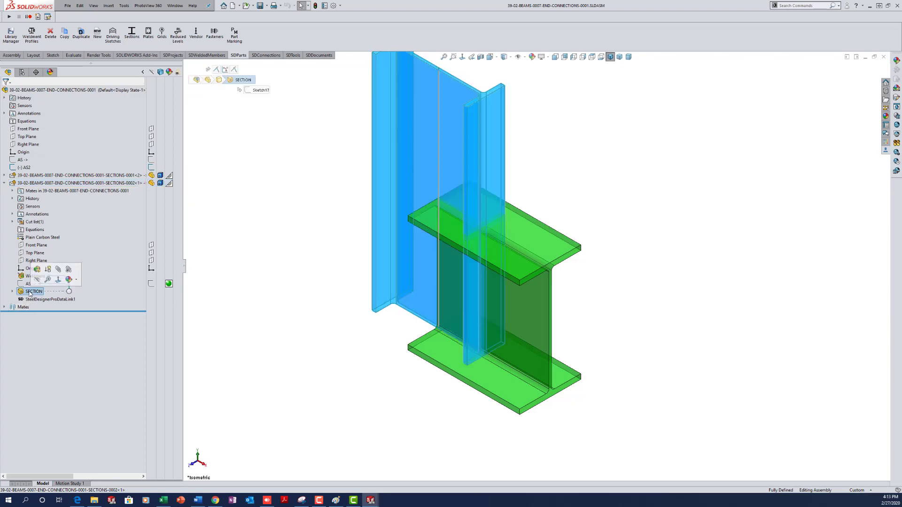
{"action": "left_click", "coordinate": [31, 292]}
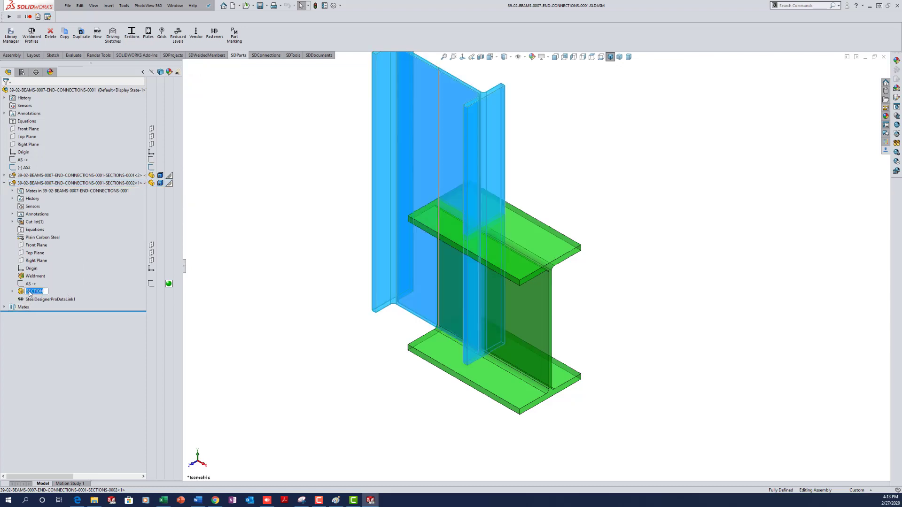
{"action": "type", "text": "BOLTED1"}
{"action": "left_click", "coordinate": [289, 247]}
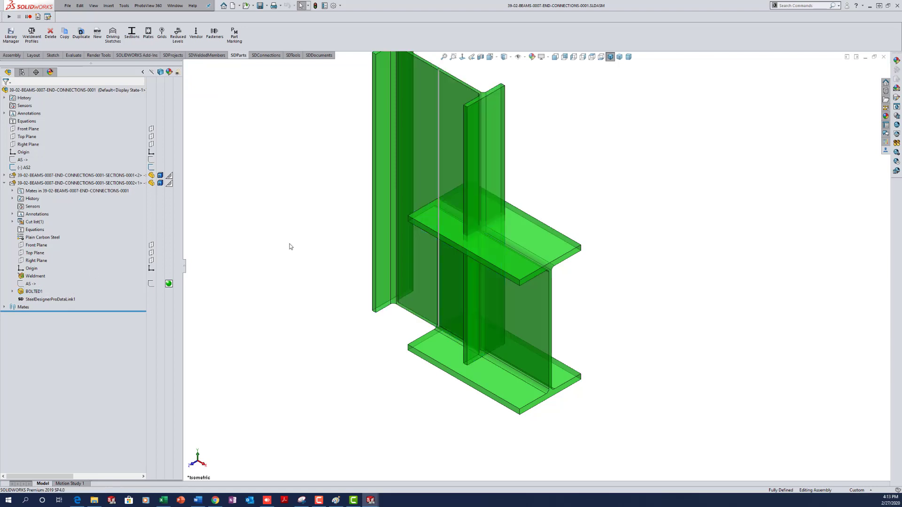
{"action": "left_click", "coordinate": [5, 182]}
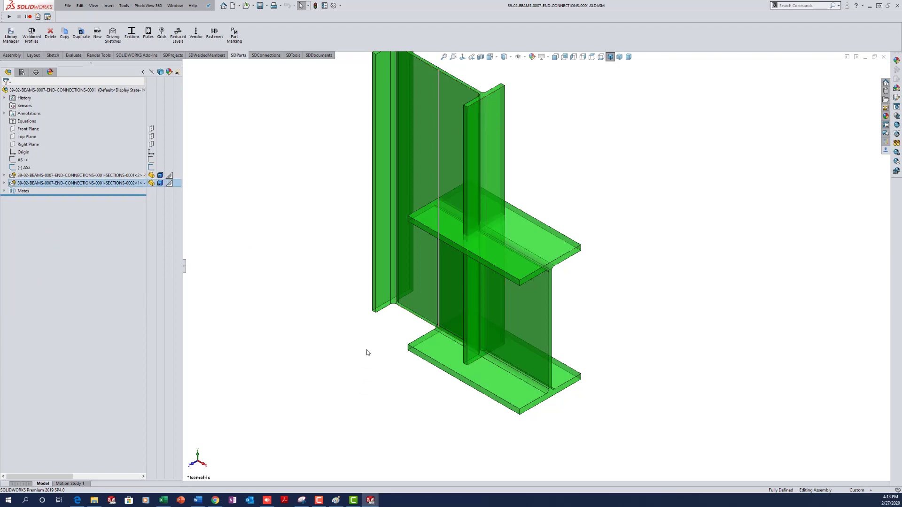
- Orbit and zoom the frame, then start inserting a plate part
{"action": "mouse_move", "coordinate": [376, 374]}
{"action": "middle_mouse_down"}
{"action": "mouse_move", "coordinate": [374, 322]}
{"action": "mouse_move", "coordinate": [374, 334]}
{"action": "middle_mouse_up"}
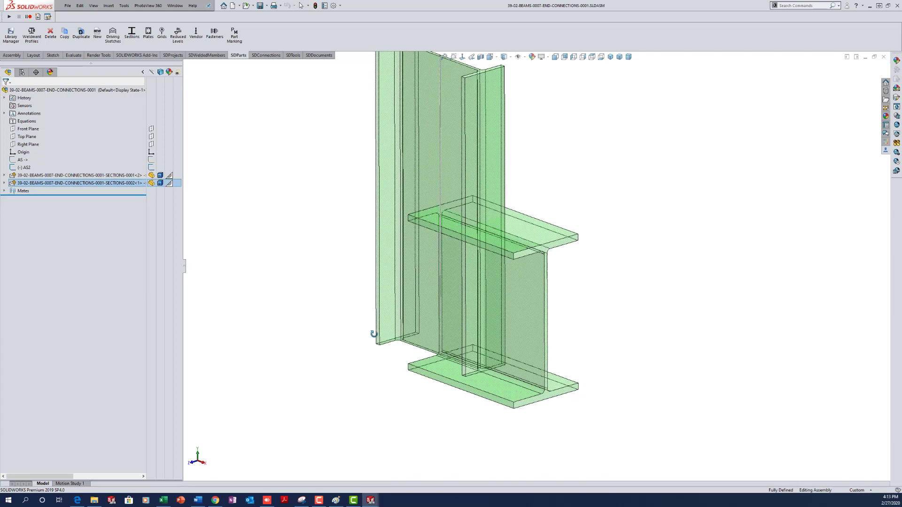
{"action": "scroll", "coordinate": [574, 233], "scroll_direction": "up", "scroll_amount": 3}
{"action": "scroll", "coordinate": [597, 230], "scroll_direction": "down", "scroll_amount": 2}
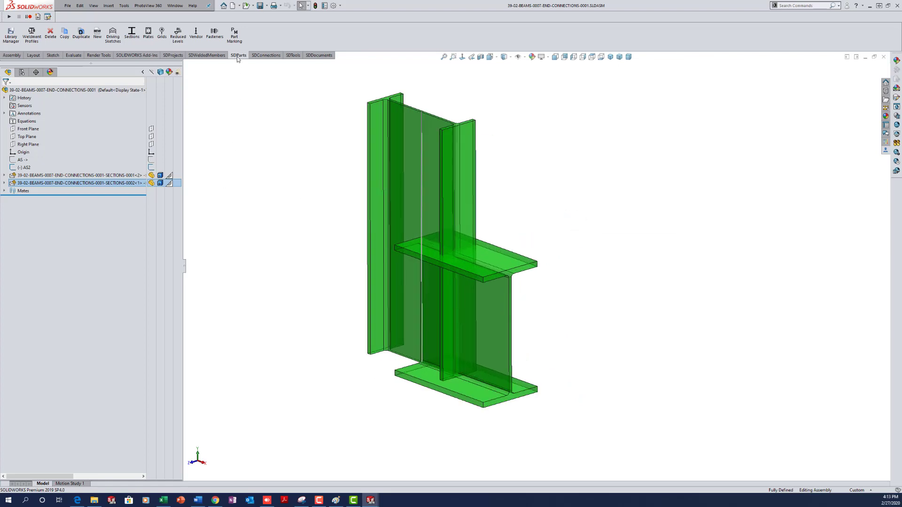
{"action": "left_click", "coordinate": [148, 33]}
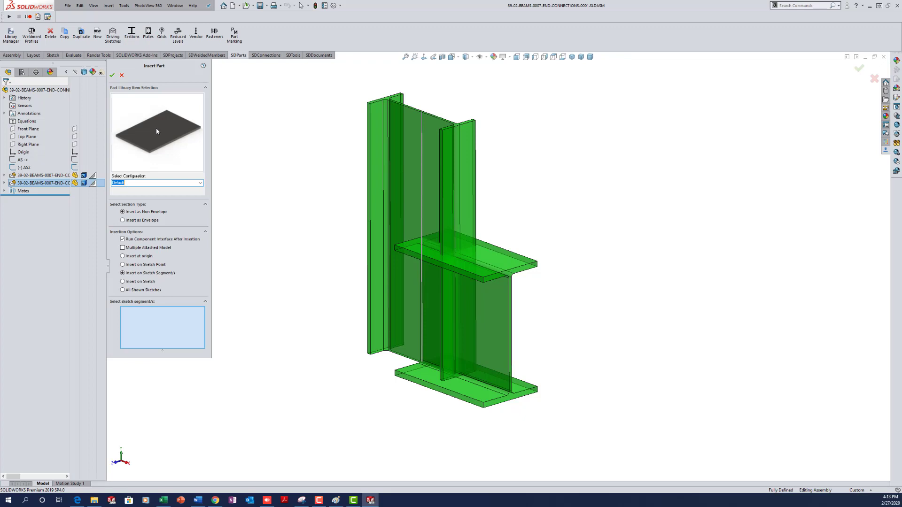
- Insert the plate part at the assembly origin
{"action": "left_click", "coordinate": [143, 257]}
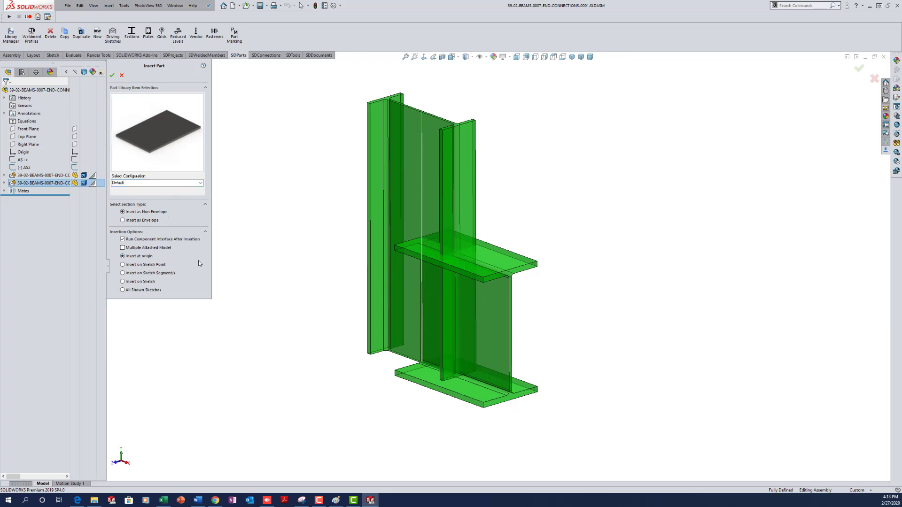
{"action": "left_click", "coordinate": [113, 75]}
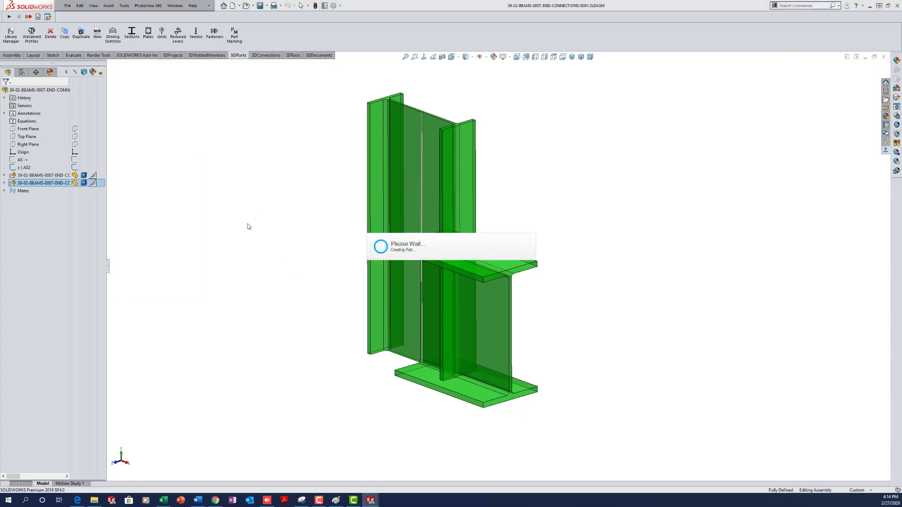
{"action": "left_click", "coordinate": [249, 223]}
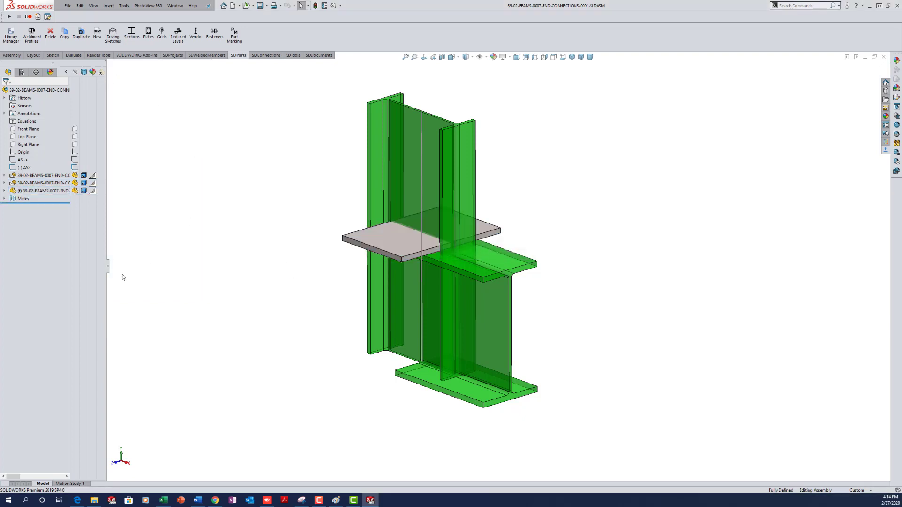
- Open the plate's drawing, then the plate part, and start a sketch on its top face
{"action": "right_click", "coordinate": [390, 238]}
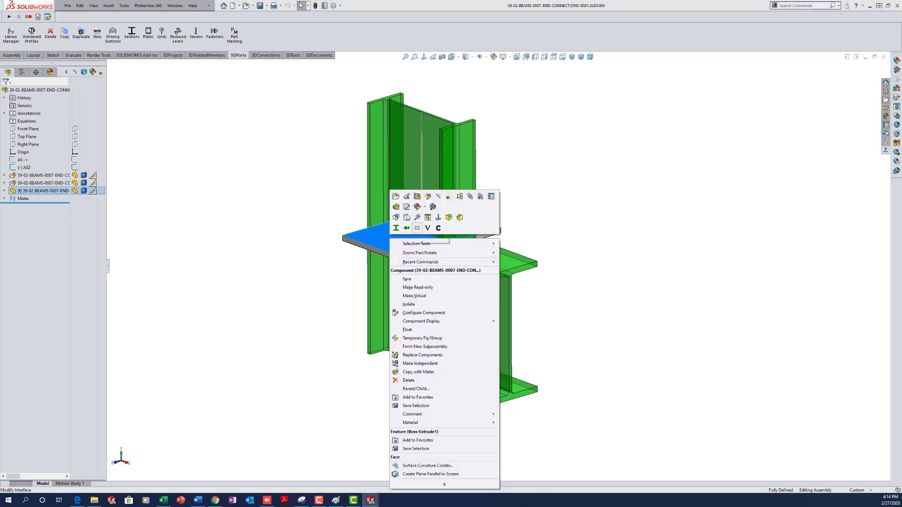
{"action": "left_click", "coordinate": [416, 197]}
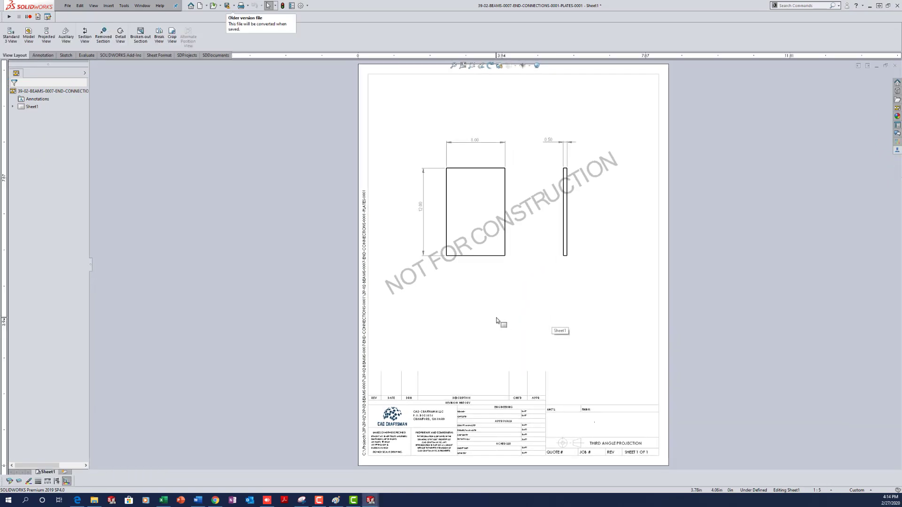
{"action": "right_click", "coordinate": [478, 265]}
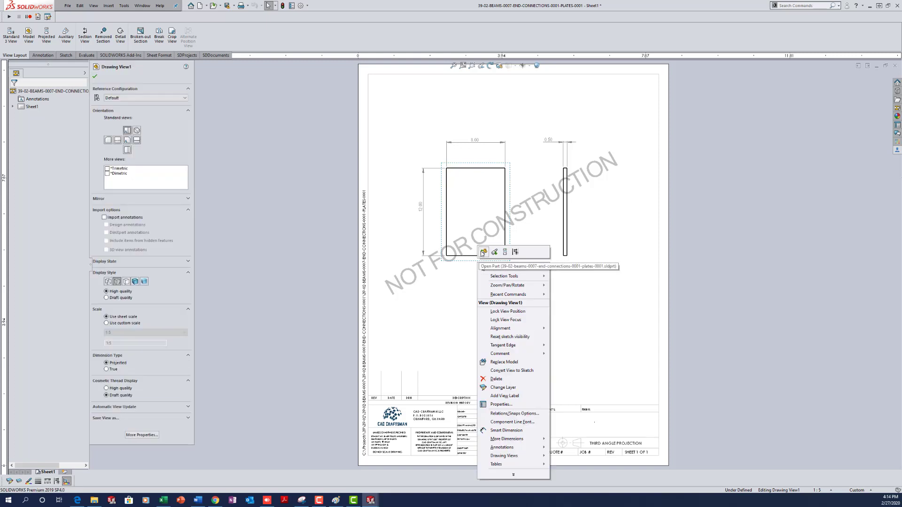
{"action": "left_click", "coordinate": [495, 338]}
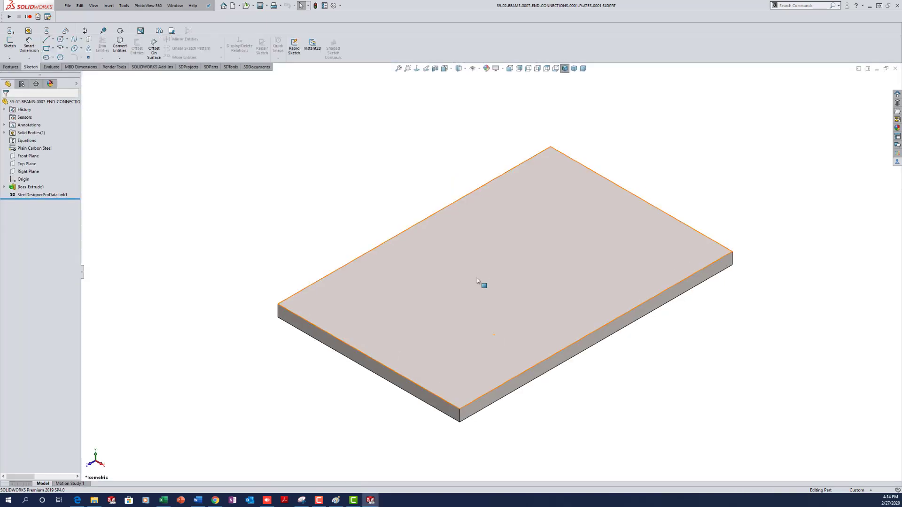
{"action": "right_click", "coordinate": [478, 273]}
{"action": "left_click", "coordinate": [499, 243]}
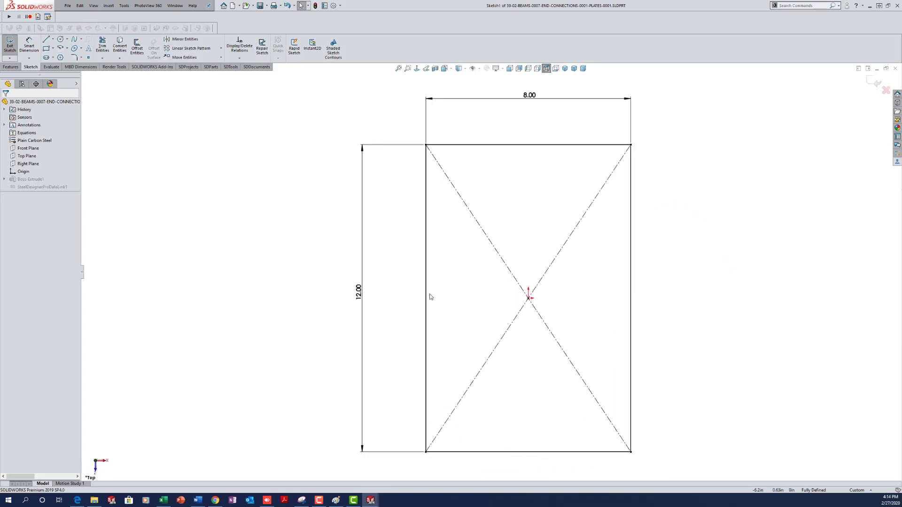
- Delete the rectangle's 12.00 height dimension and drag its corner to shorten it
{"action": "left_click", "coordinate": [528, 298]}
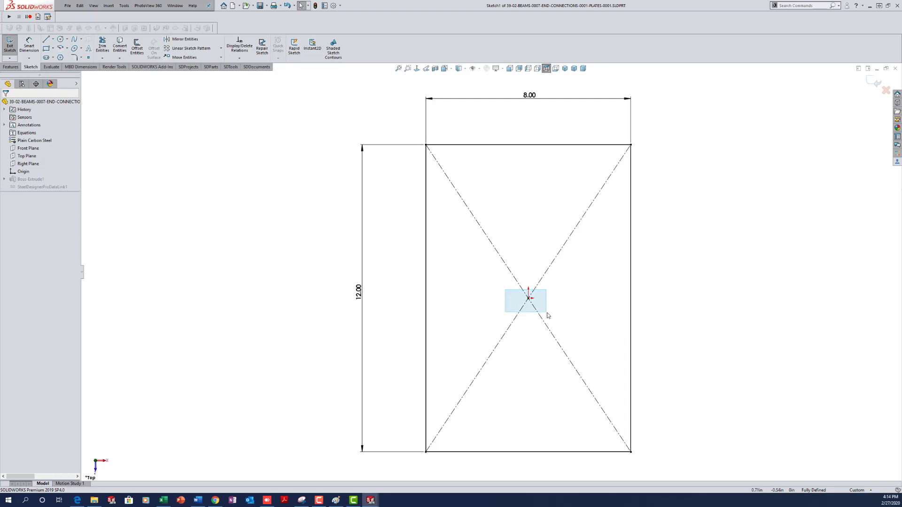
{"action": "left_click", "coordinate": [366, 294]}
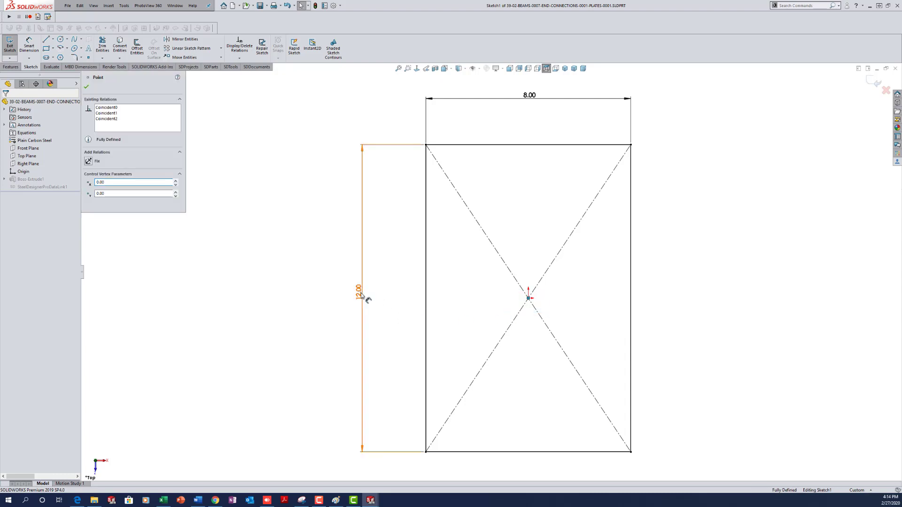
{"action": "key", "text": "Delete"}
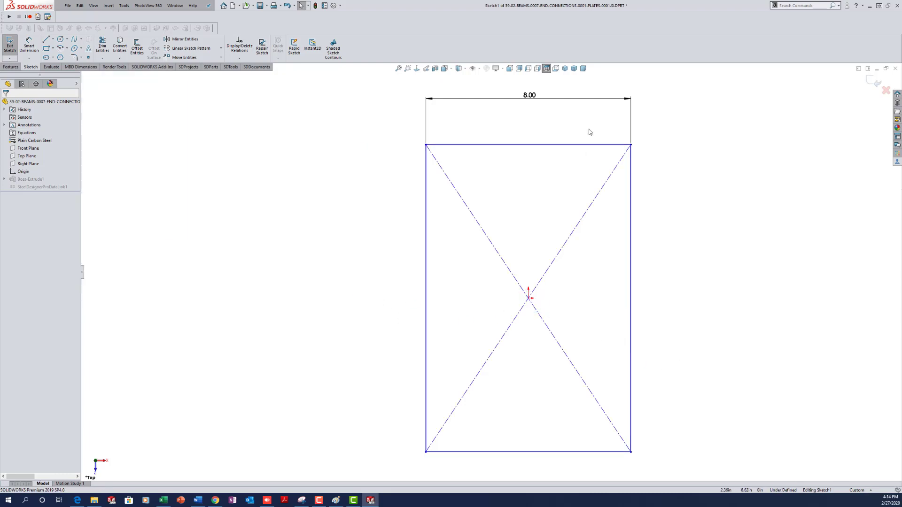
{"action": "left_click_drag", "start_coordinate": [631, 146], "coordinate": [638, 228]}
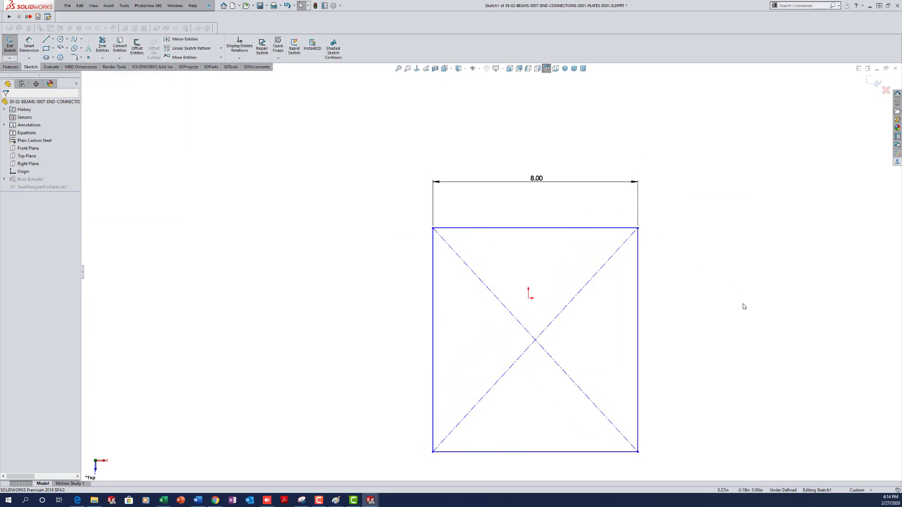
- Draw 0.50 and 3.00 construction segments down from the top edge's midpoint
{"action": "key", "text": "l"}
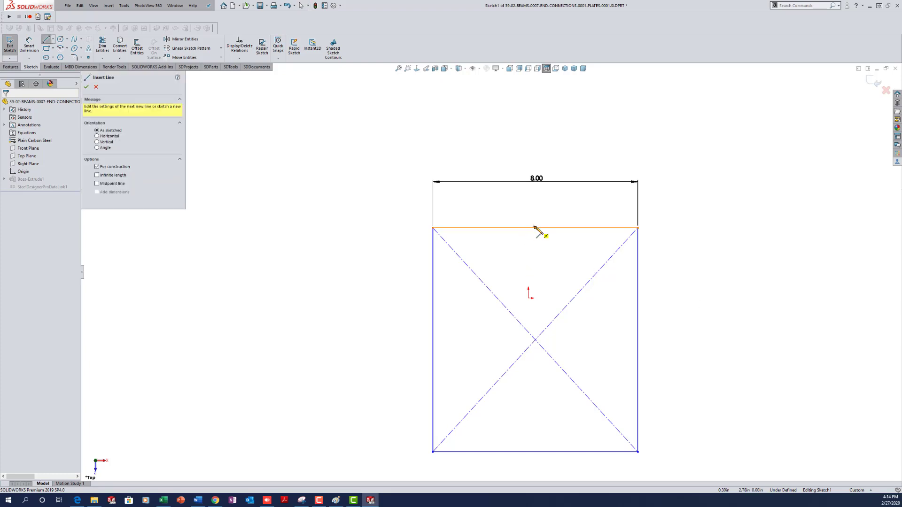
{"action": "left_click", "coordinate": [534, 227]}
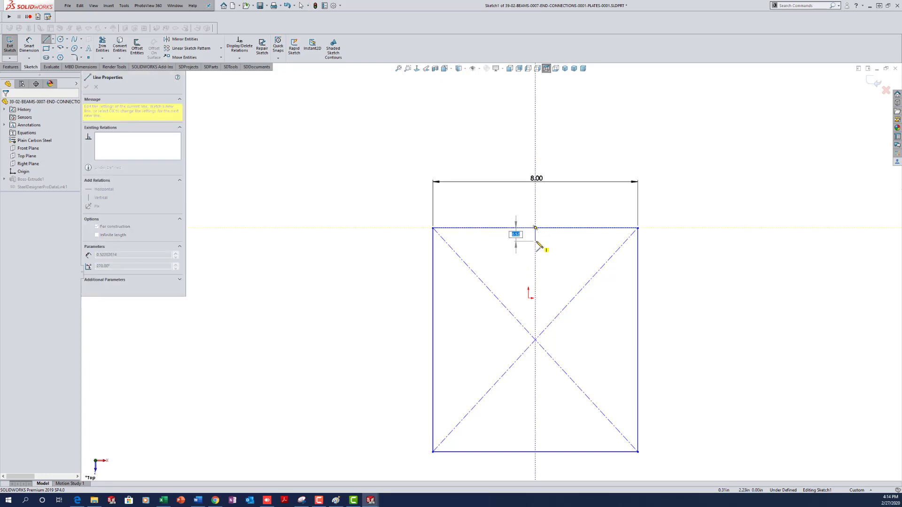
{"action": "type", "text": "0.5"}
{"action": "key", "text": "Return"}
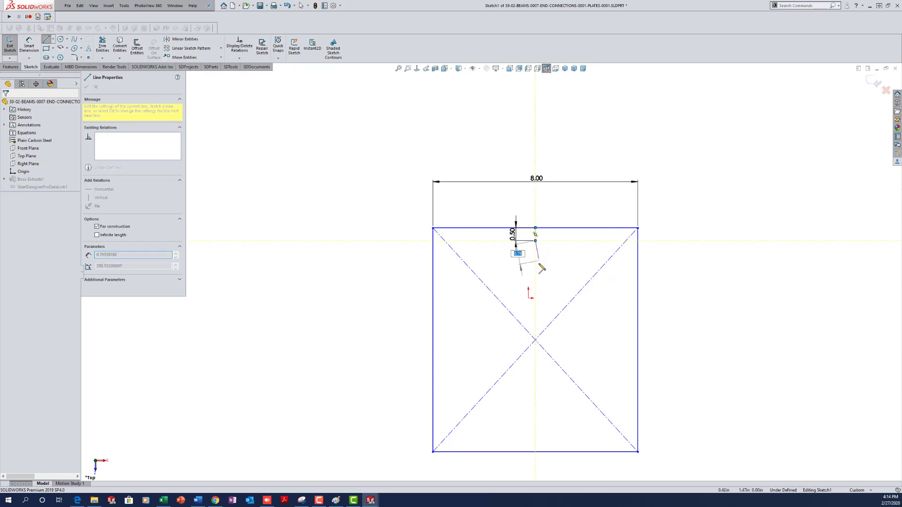
{"action": "type", "text": "3"}
{"action": "key", "text": "Return"}
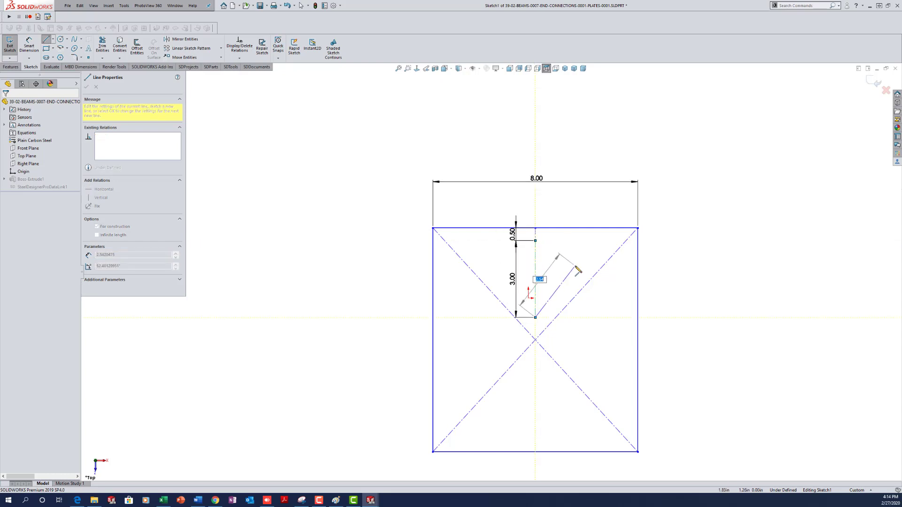
{"action": "key", "text": "Escape"}
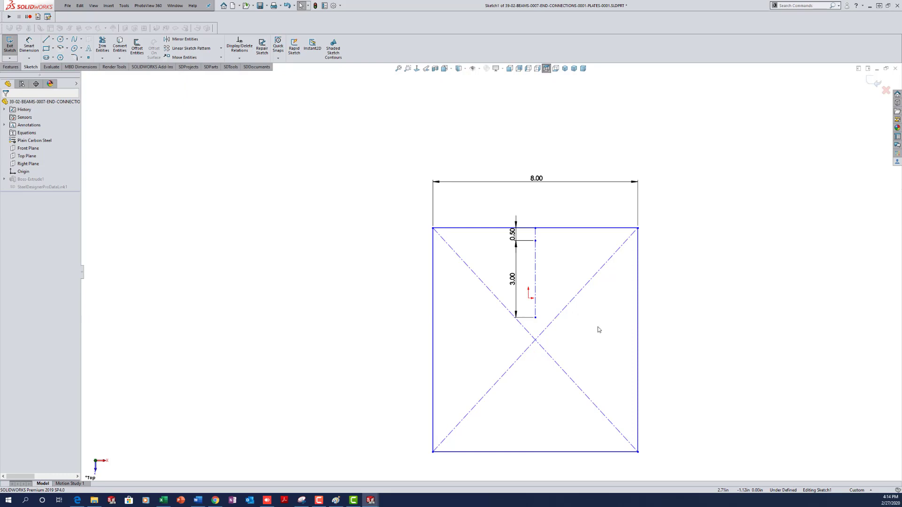
- Add a 3.50 horizontal construction line centred on the 3.00 line's lower endpoint
{"action": "key", "text": "l"}
{"action": "left_click", "coordinate": [472, 339]}
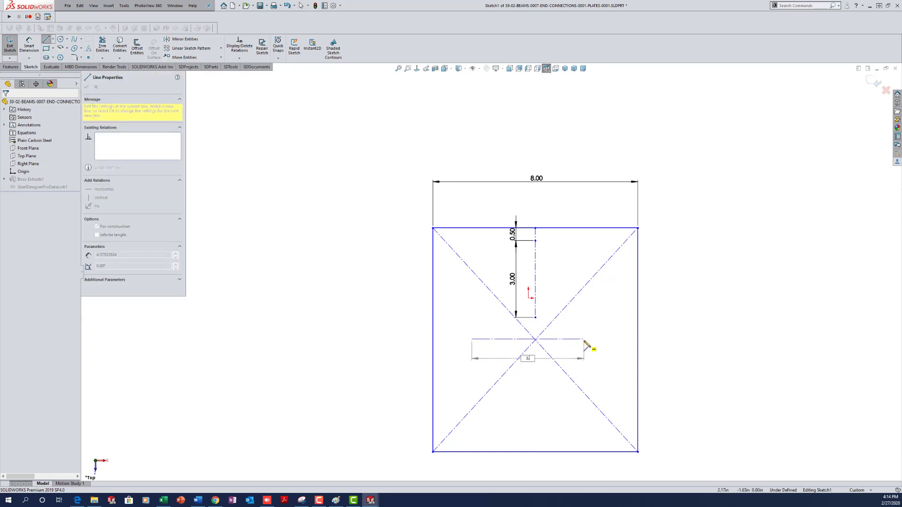
{"action": "key", "text": "Return"}
{"action": "key", "text": "Escape"}
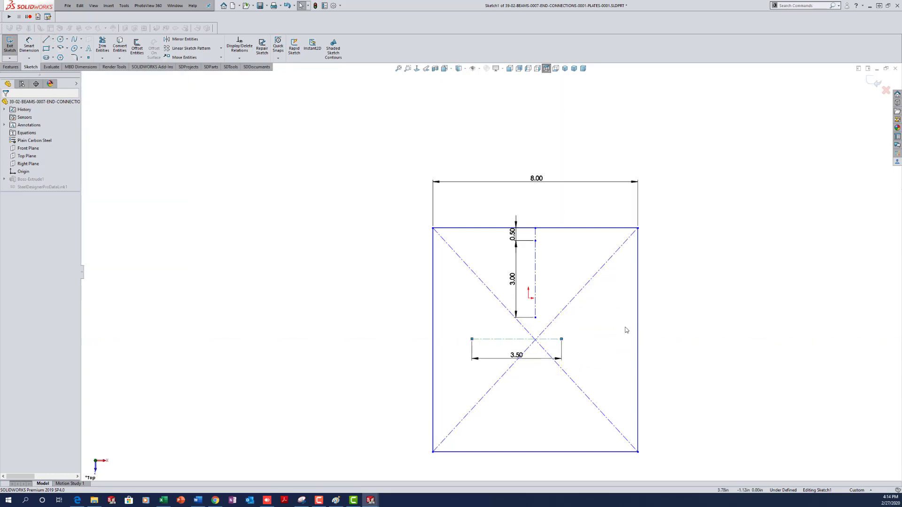
{"action": "left_click", "coordinate": [522, 339]}
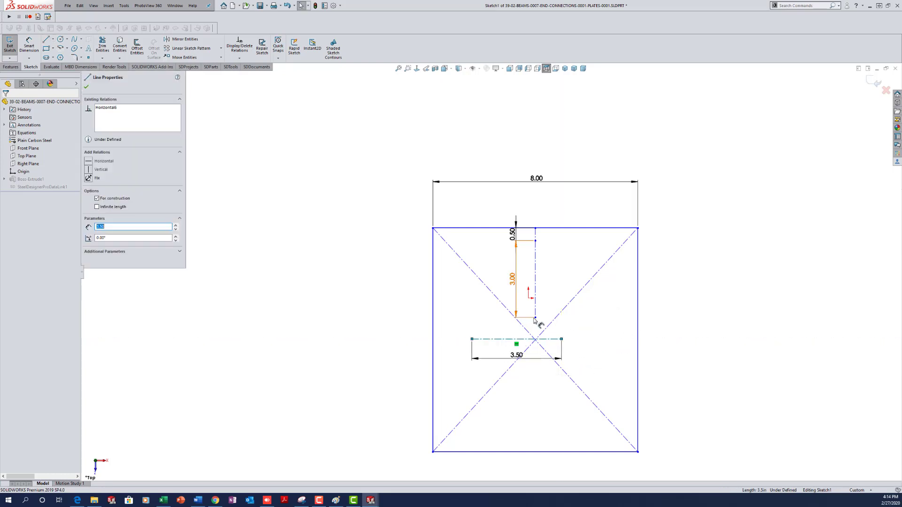
{"action": "left_click", "coordinate": [535, 318], "text": "ctrl"}
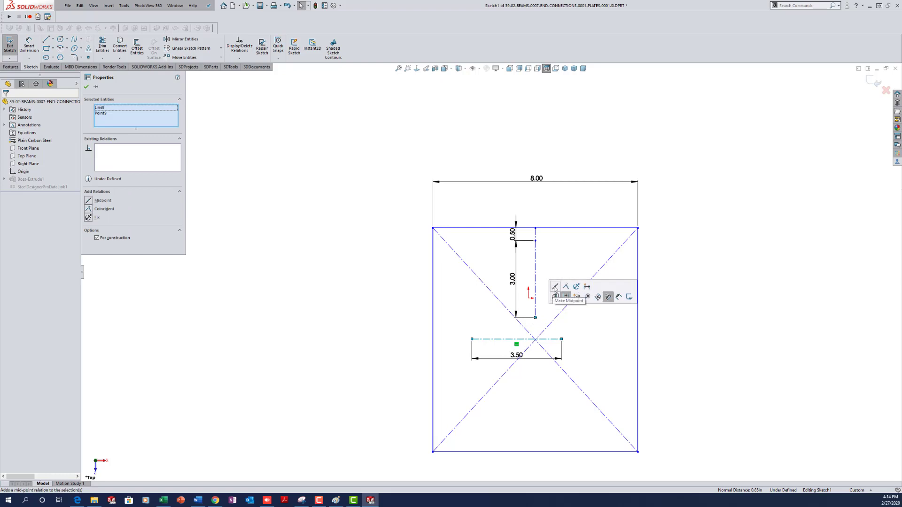
{"action": "left_click", "coordinate": [555, 287]}
- Draw two 0.8125-diameter bolt hole circles at both ends of the 3.50 line
{"action": "key", "text": "c"}
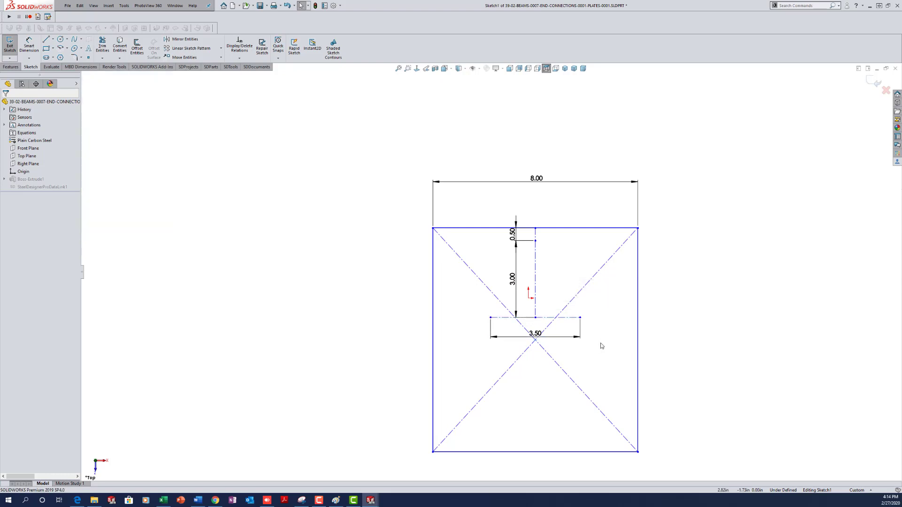
{"action": "left_click", "coordinate": [580, 318]}
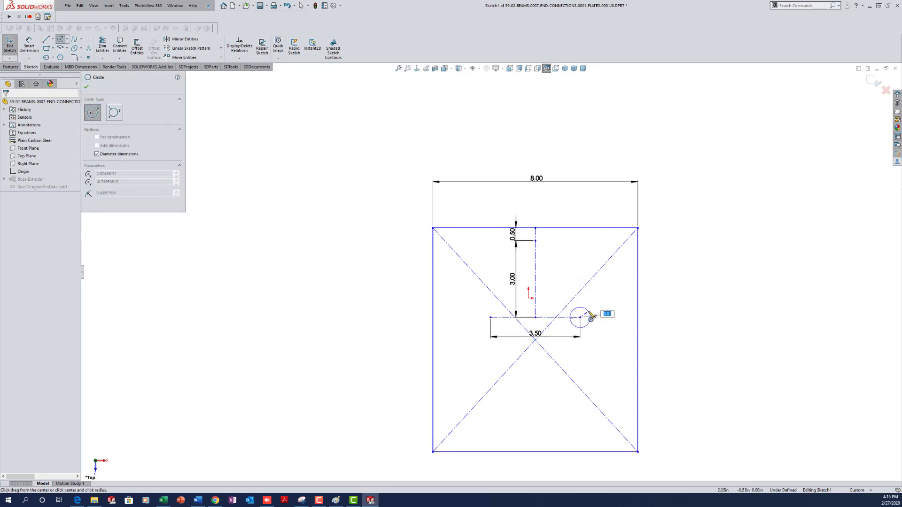
{"action": "type", "text": ".8125"}
{"action": "key", "text": "Return"}
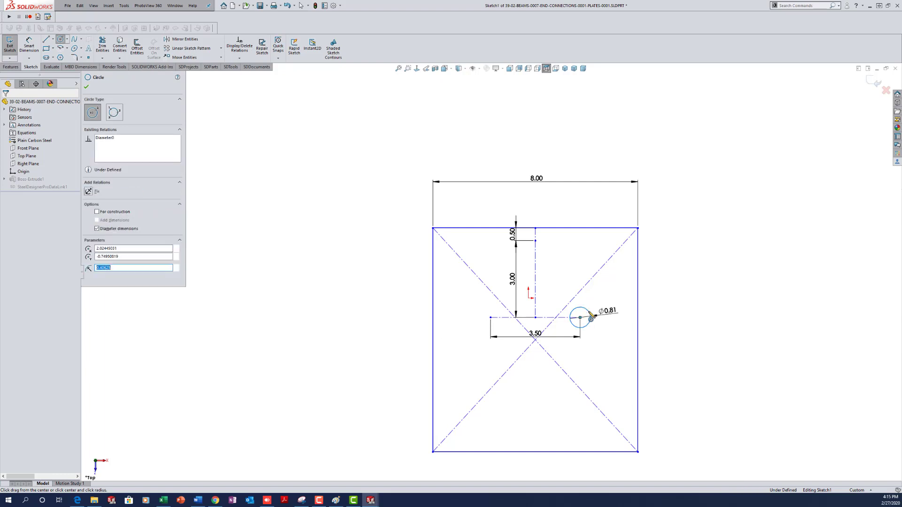
{"action": "left_click", "coordinate": [491, 317]}
{"action": "left_click", "coordinate": [478, 319]}
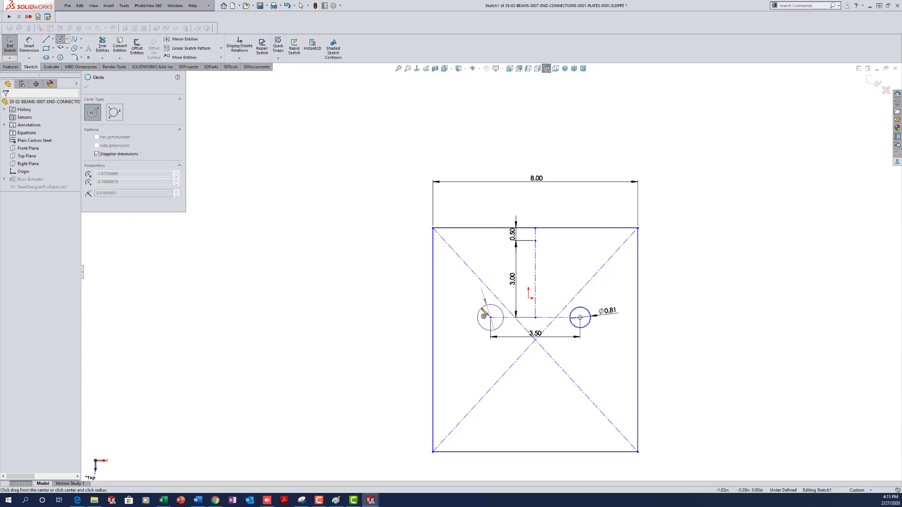
{"action": "key", "text": "Escape"}
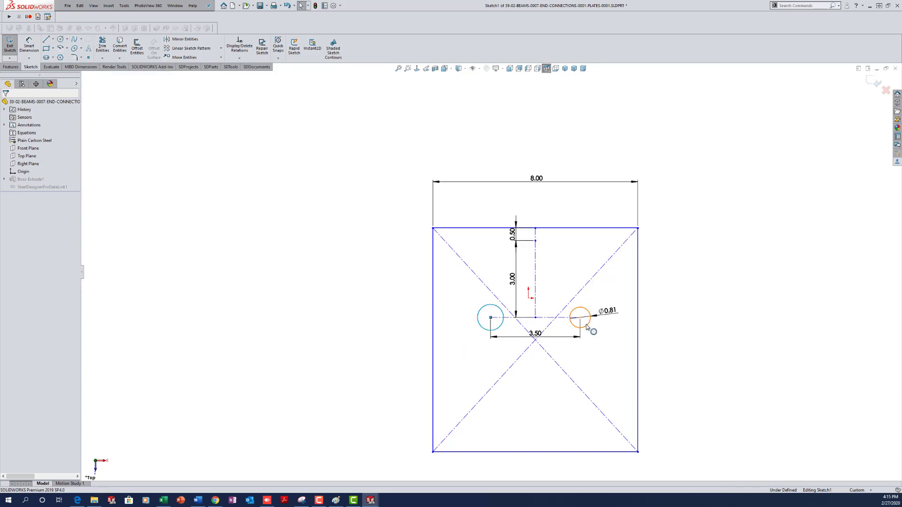
{"action": "left_click", "coordinate": [586, 327], "text": "ctrl"}
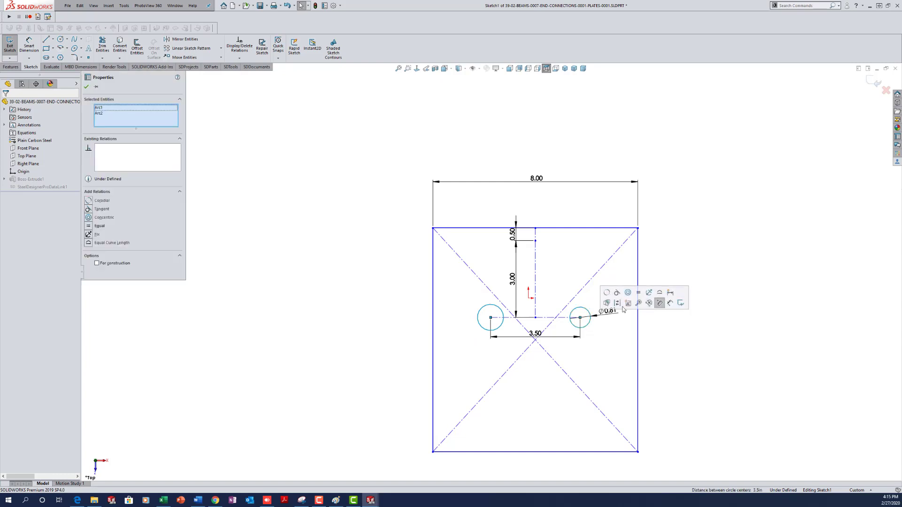
{"action": "left_click", "coordinate": [606, 366]}
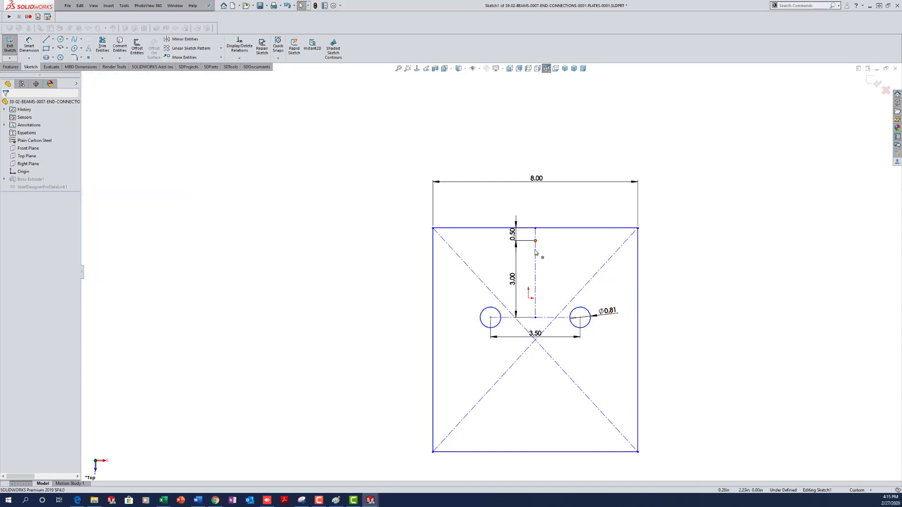
- Lengthen the plate by dragging its bottom corner downward
{"action": "left_click_drag", "start_coordinate": [535, 241], "coordinate": [528, 299]}
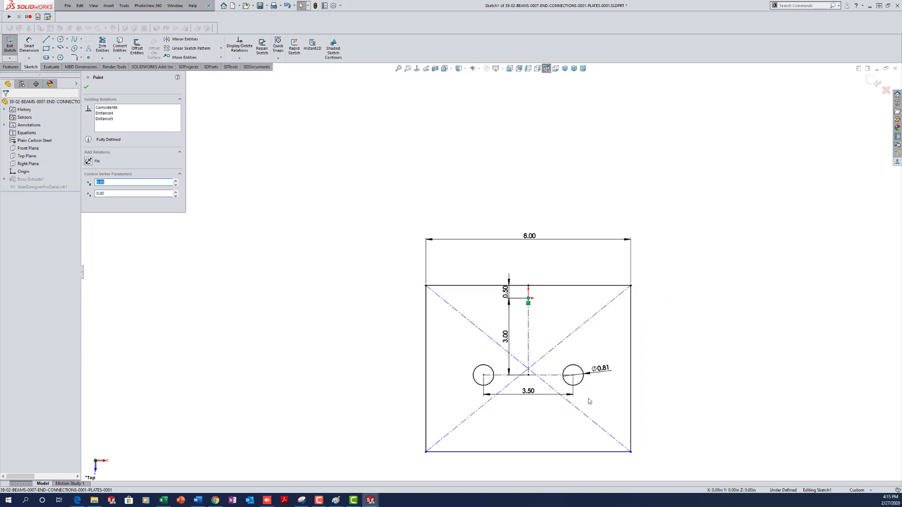
{"action": "scroll", "coordinate": [585, 334], "scroll_direction": "up", "scroll_amount": 5}
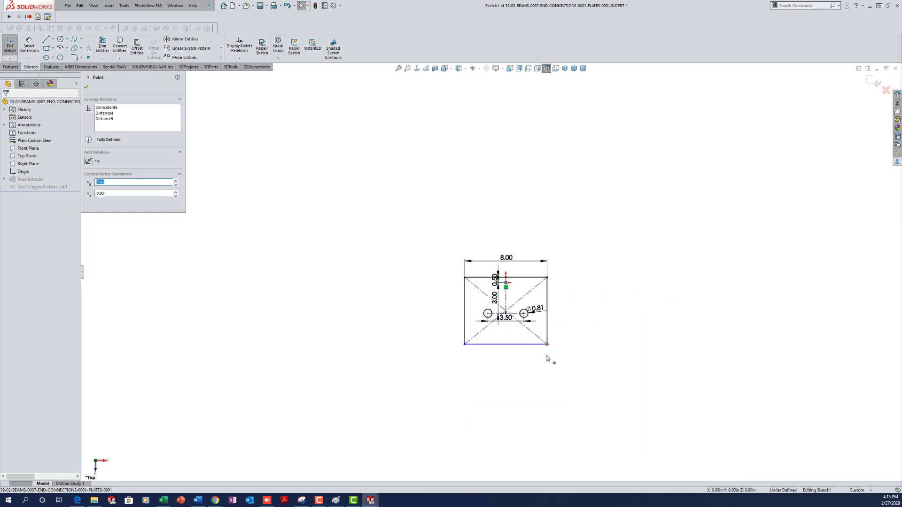
{"action": "left_click_drag", "start_coordinate": [546, 358], "coordinate": [553, 440]}
{"action": "left_click", "coordinate": [527, 369]}
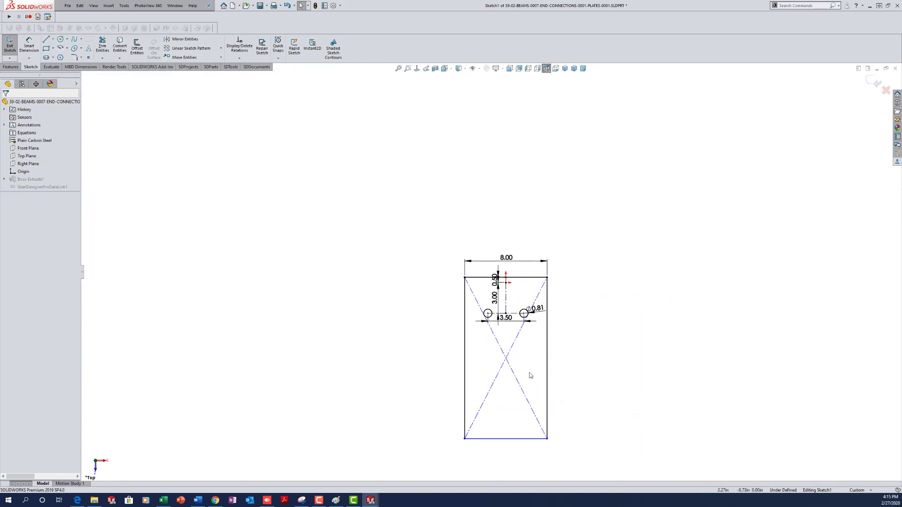
{"action": "scroll", "coordinate": [529, 375], "scroll_direction": "down", "scroll_amount": 2}
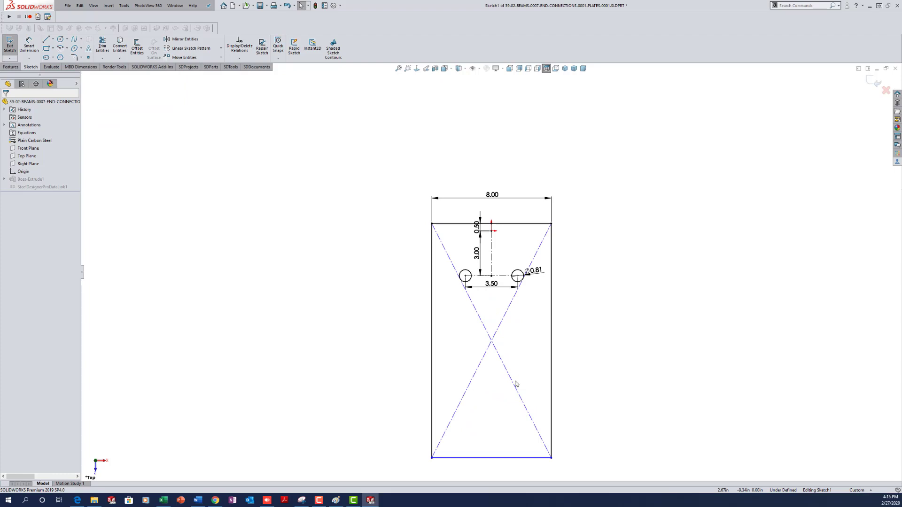
- Draw a 0.50 construction line up from the bottom edge's midpoint
{"action": "key", "text": "l"}
{"action": "left_click", "coordinate": [491, 458]}
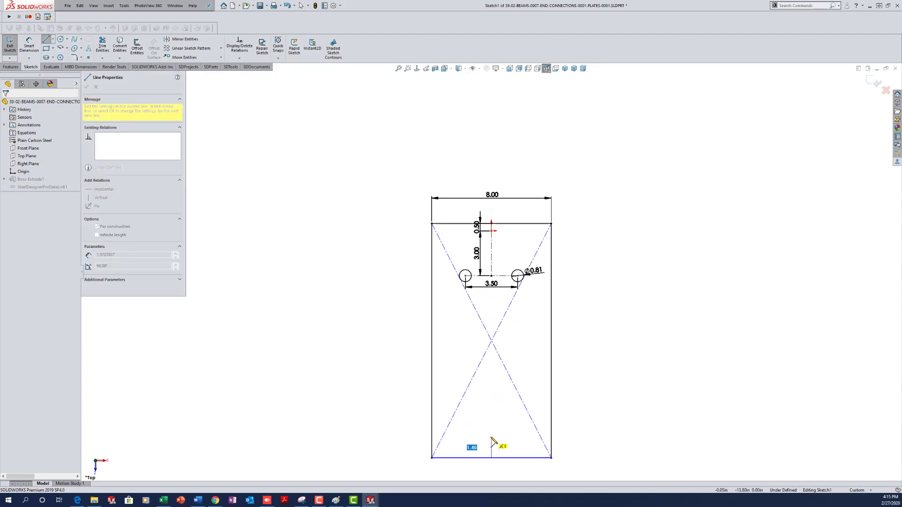
{"action": "type", "text": ".5"}
{"action": "key", "text": "Return"}
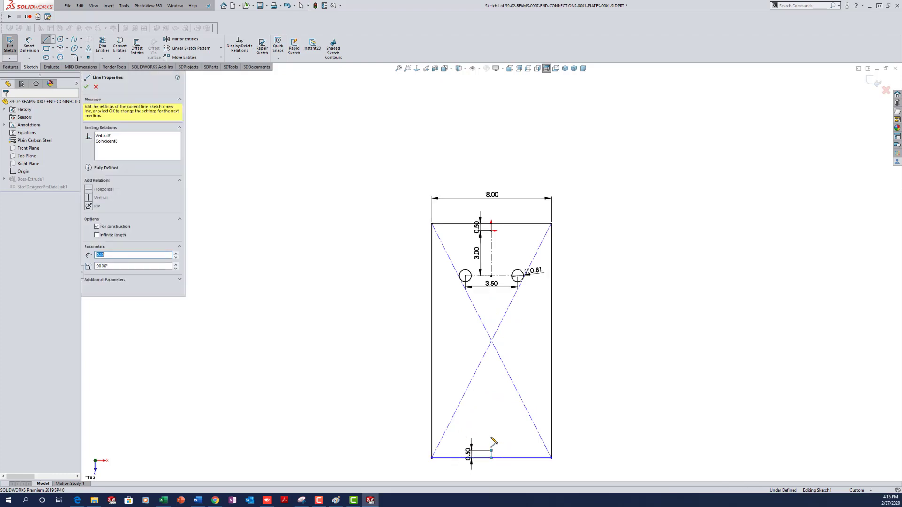
{"action": "key", "text": "Escape"}
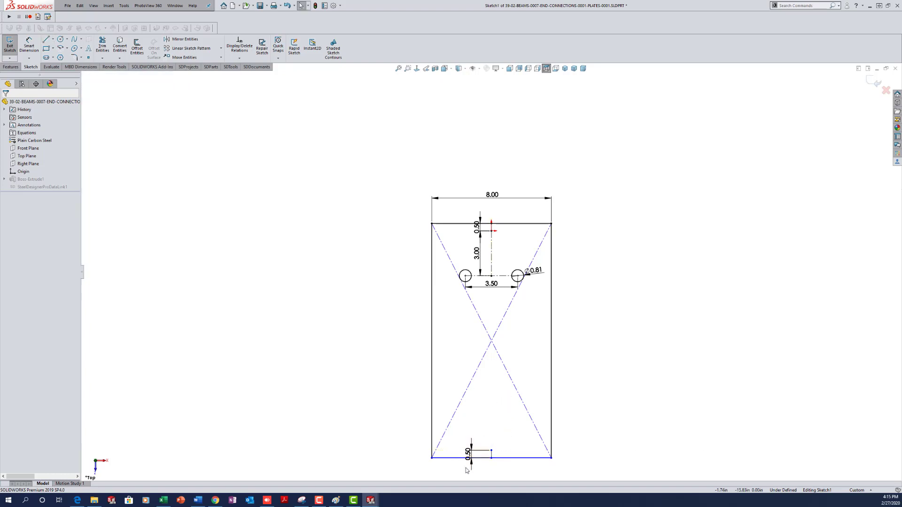
{"action": "left_click", "coordinate": [471, 454]}
- Link the top and bottom 0.50 dimensions through Link Values under the shared name E
{"action": "left_click", "coordinate": [477, 228], "text": "ctrl"}
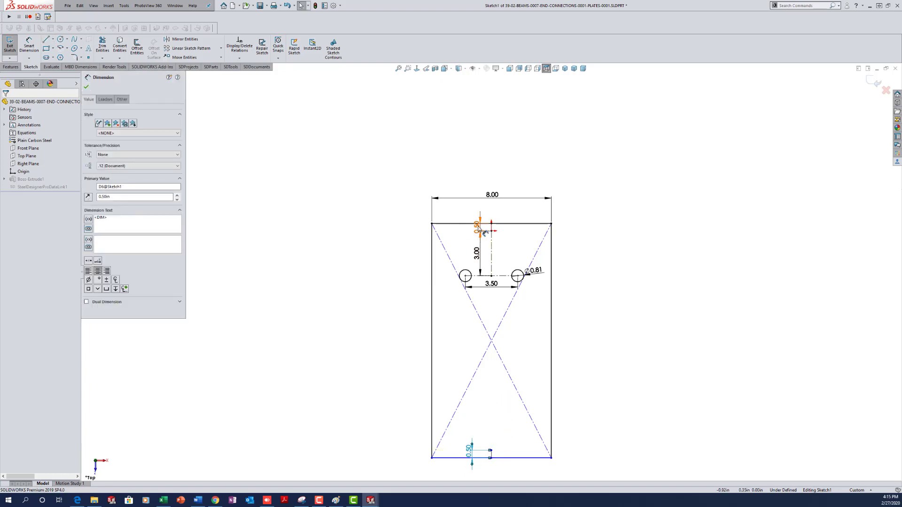
{"action": "right_click", "coordinate": [479, 229]}
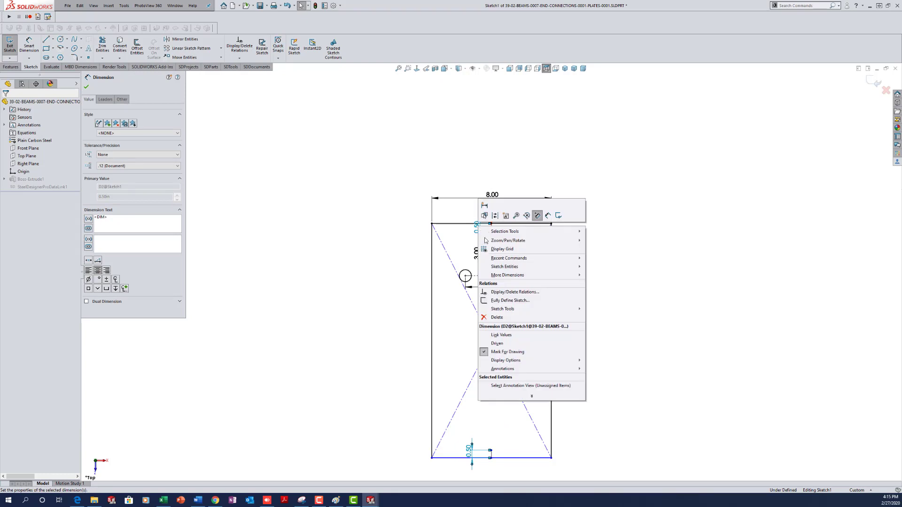
{"action": "left_click", "coordinate": [500, 337]}
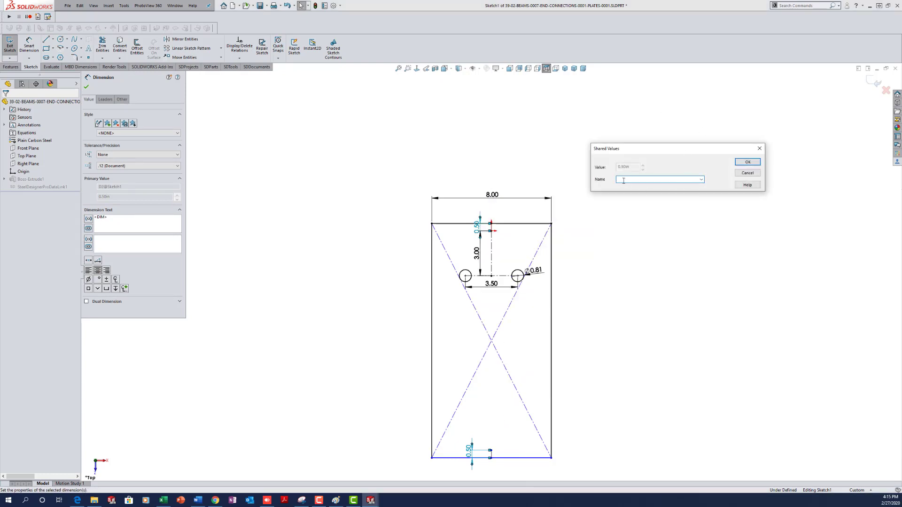
{"action": "type", "text": "E"}
{"action": "left_click", "coordinate": [747, 161]}
{"action": "left_click", "coordinate": [649, 286]}
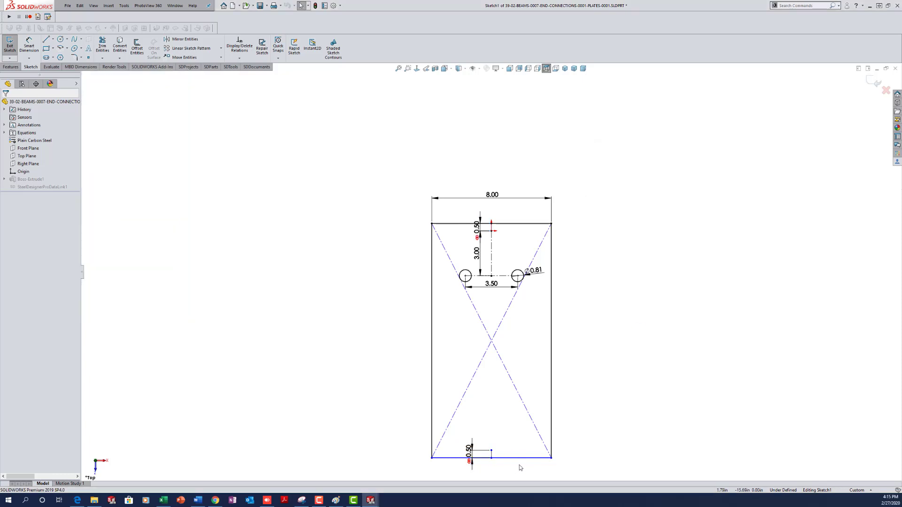
{"action": "scroll", "coordinate": [508, 322], "scroll_direction": "down", "scroll_amount": 1}
{"action": "scroll", "coordinate": [516, 328], "scroll_direction": "up", "scroll_amount": 3}
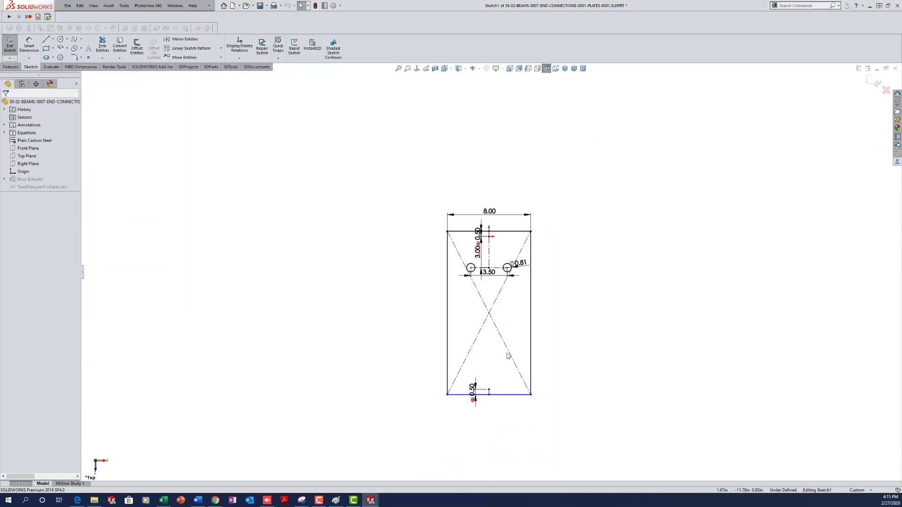
{"action": "scroll", "coordinate": [506, 356], "scroll_direction": "down", "scroll_amount": 3}
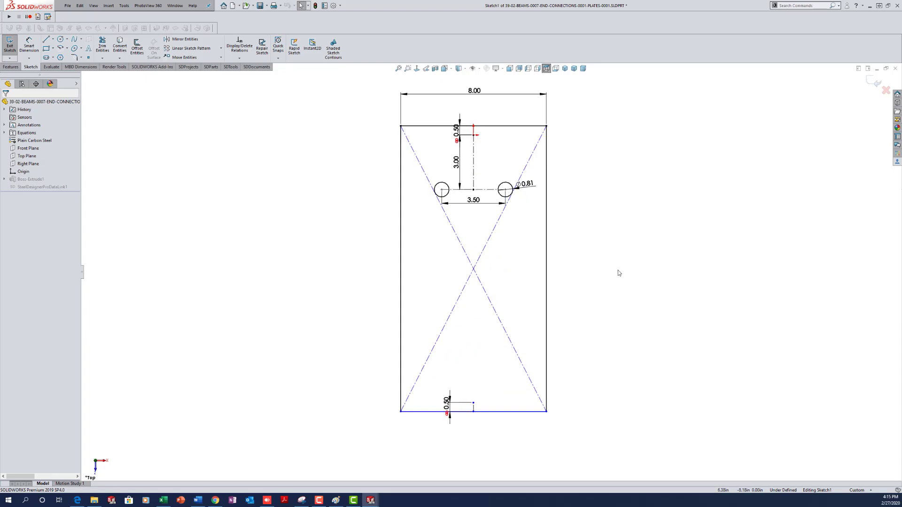
{"action": "left_click", "coordinate": [190, 48]}
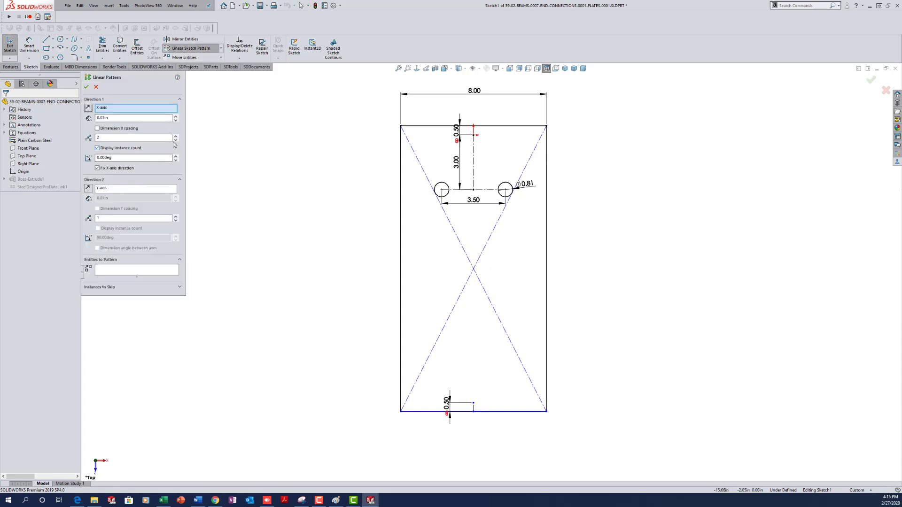
- Set the linear sketch pattern to 3 vertical instances spaced 3.00 in, reversed downward
{"action": "left_click", "coordinate": [175, 140]}
{"action": "left_click", "coordinate": [175, 216]}
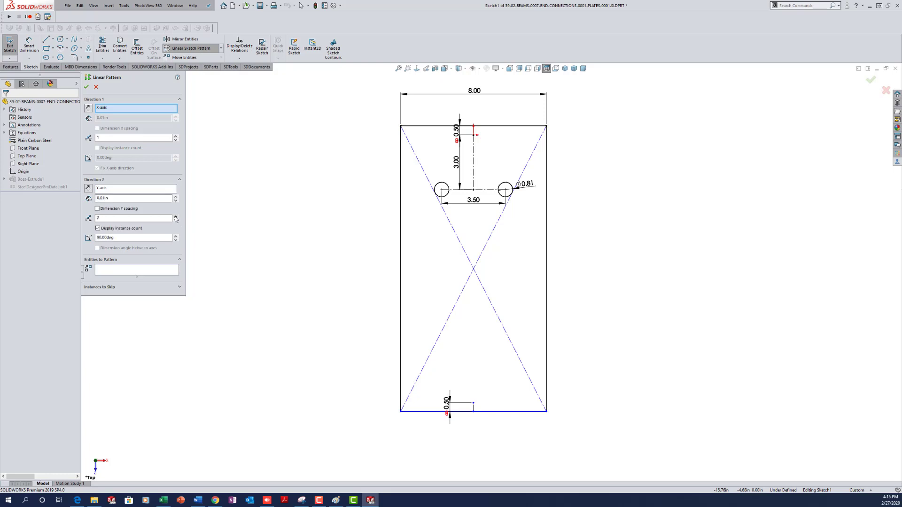
{"action": "left_click", "coordinate": [102, 197]}
{"action": "double_click", "coordinate": [102, 198]}
{"action": "type", "text": "3"}
{"action": "left_click", "coordinate": [97, 209]}
{"action": "left_click", "coordinate": [87, 189]}
- Pattern both hole circles into six holes, rebuild the plate, and switch to its drawing
{"action": "left_click", "coordinate": [449, 190]}
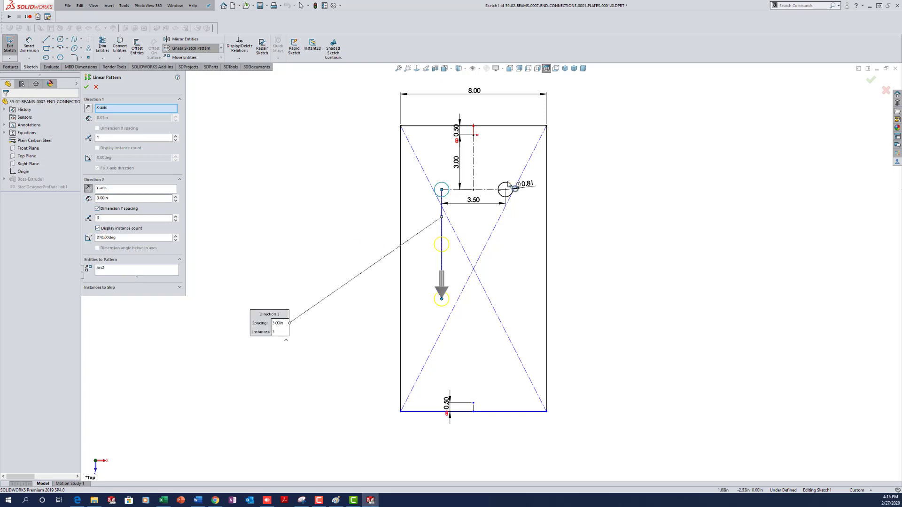
{"action": "left_click", "coordinate": [511, 185]}
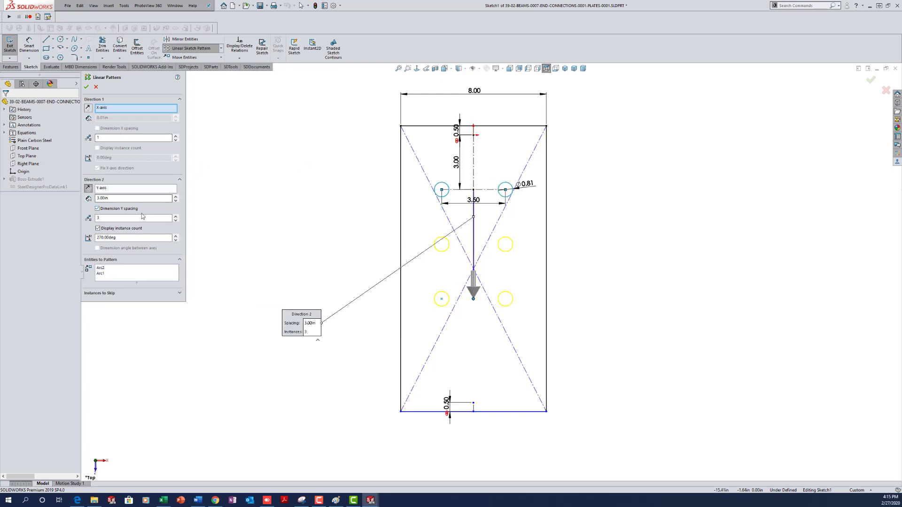
{"action": "left_click", "coordinate": [86, 87]}
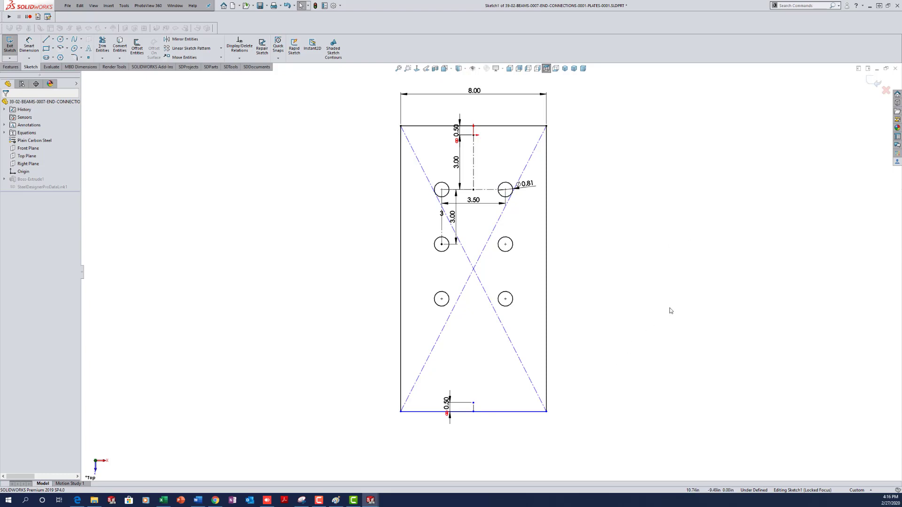
{"action": "key", "text": "ctrl+b"}
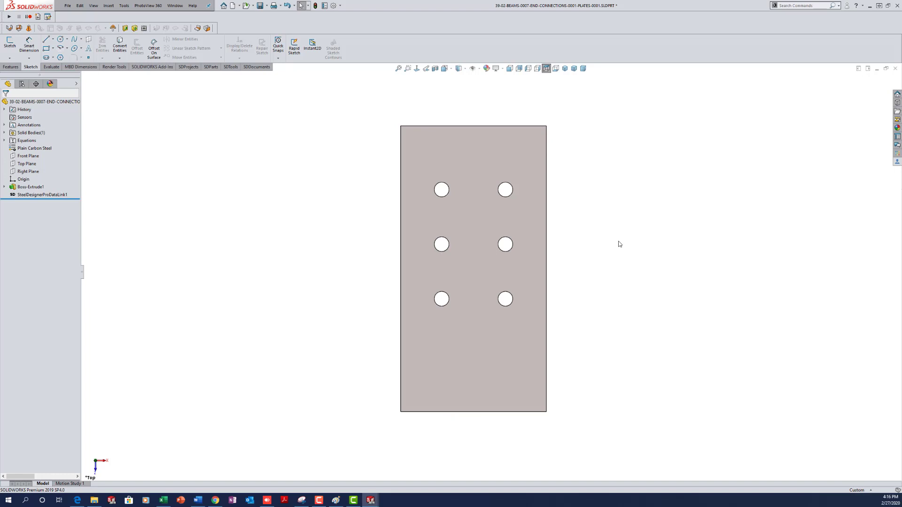
{"action": "key", "text": "ctrl+Tab"}
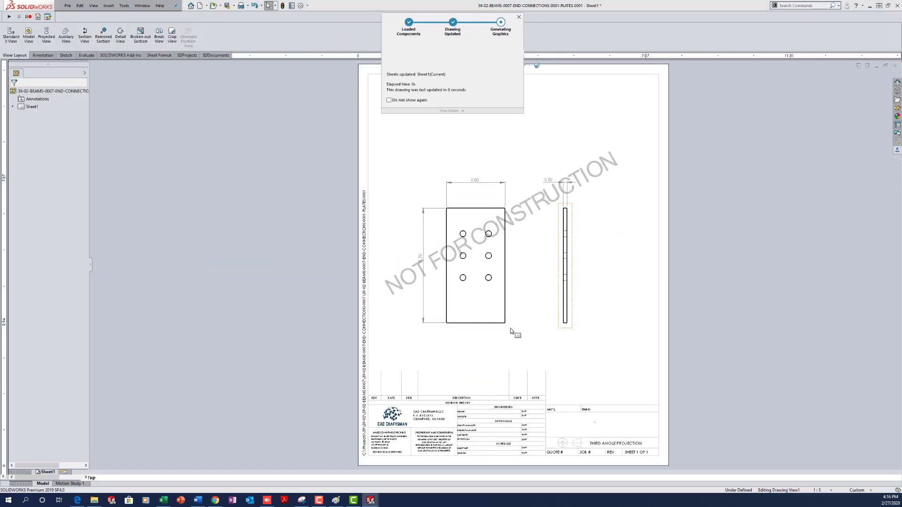
- Delete the 4.70 and 8.00 dimensions from the plate drawing
{"action": "left_click", "coordinate": [422, 260]}
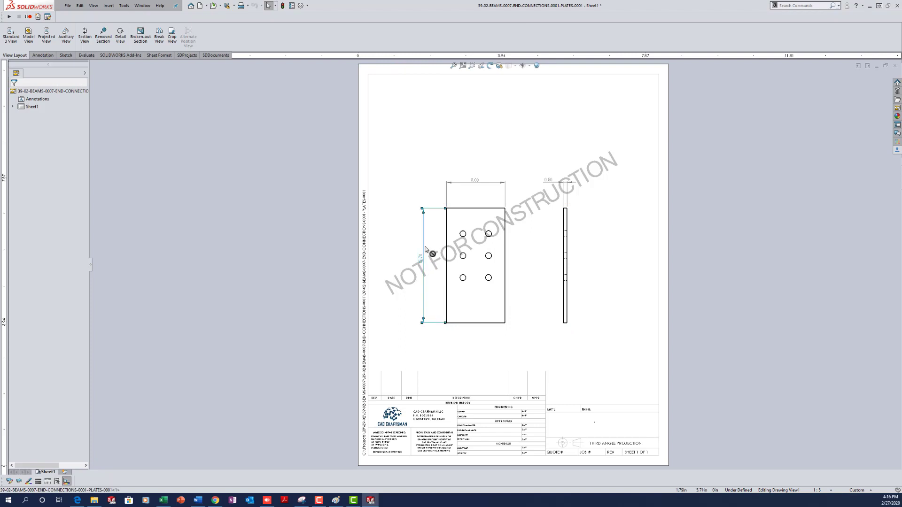
{"action": "left_click", "coordinate": [483, 180]}
{"action": "key", "text": "Delete"}
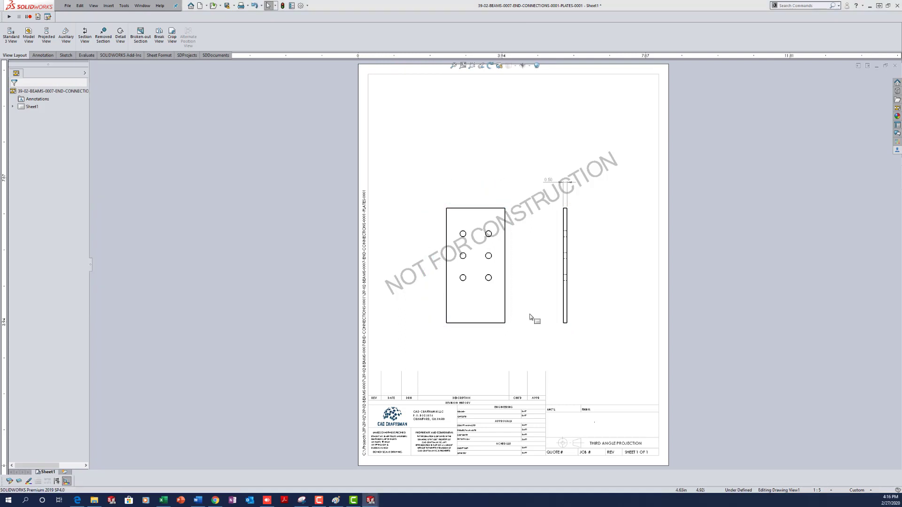
- Add horizontal ordinate dimensions from the plate's left edge to both hole columns and the right edge
{"action": "right_click_drag", "start_coordinate": [533, 340], "coordinate": [571, 365]}
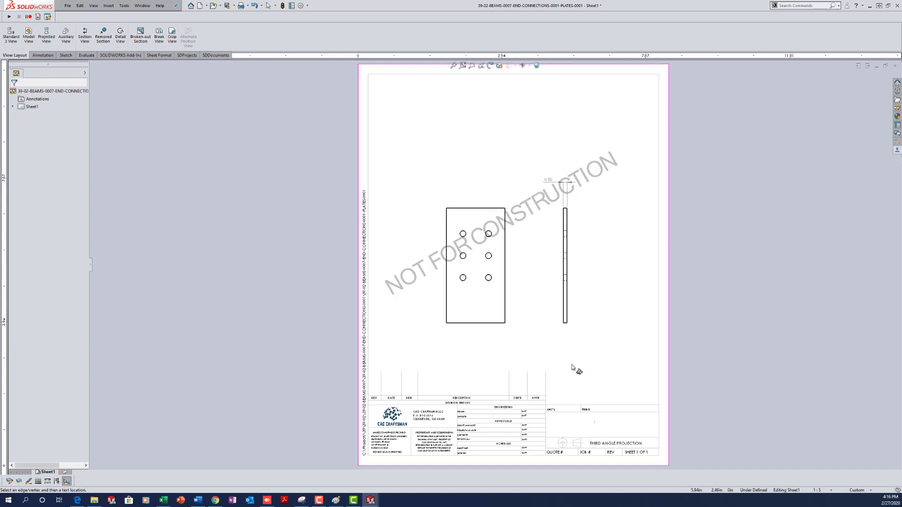
{"action": "left_click", "coordinate": [447, 227]}
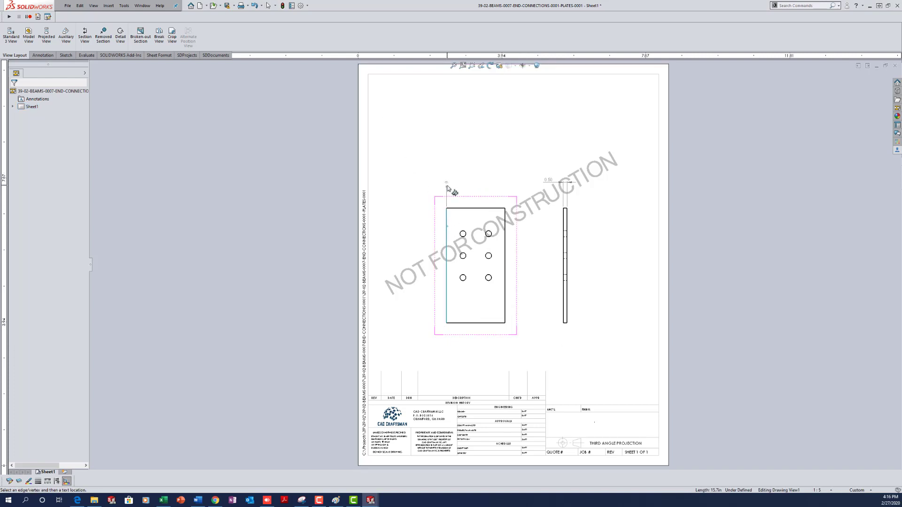
{"action": "left_click", "coordinate": [446, 185]}
{"action": "left_click", "coordinate": [463, 234]}
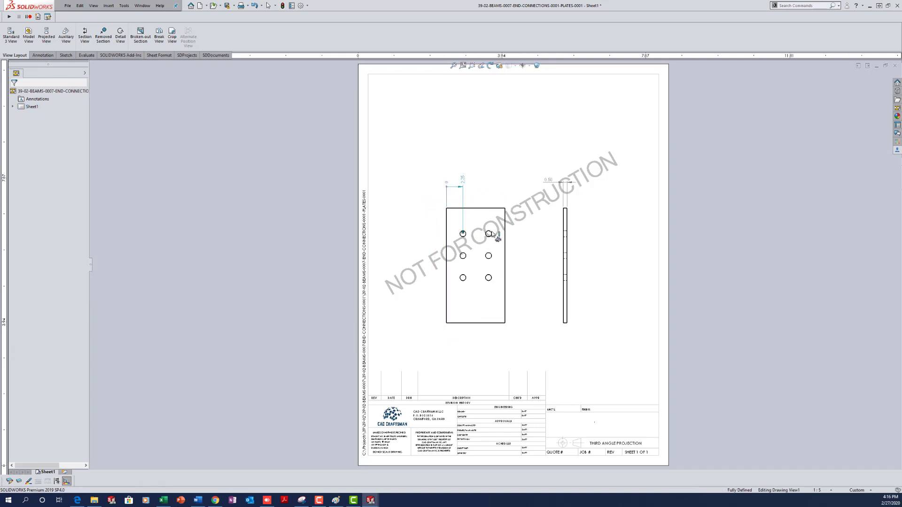
{"action": "left_click", "coordinate": [488, 234]}
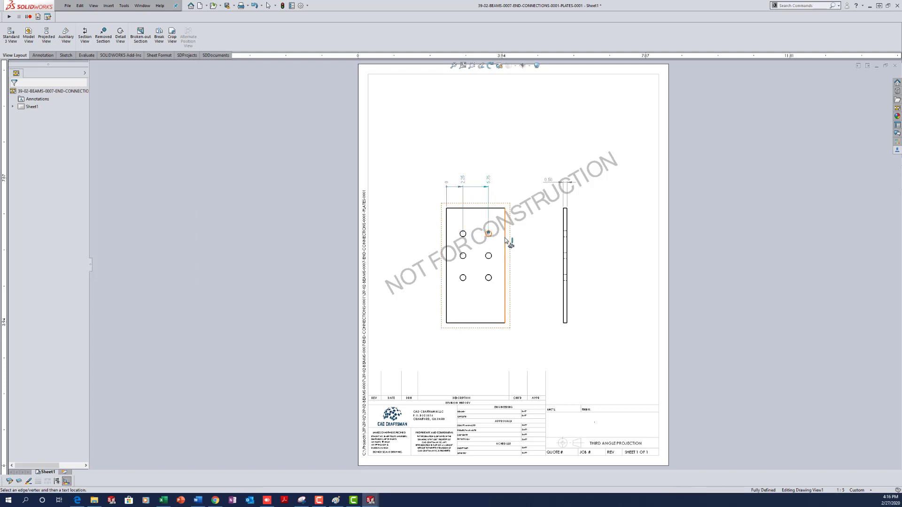
{"action": "left_click", "coordinate": [505, 239]}
- Dimension the ⌀0.81 hole diameter and the 3.00 hole spacing marked TYP
{"action": "left_click", "coordinate": [490, 234]}
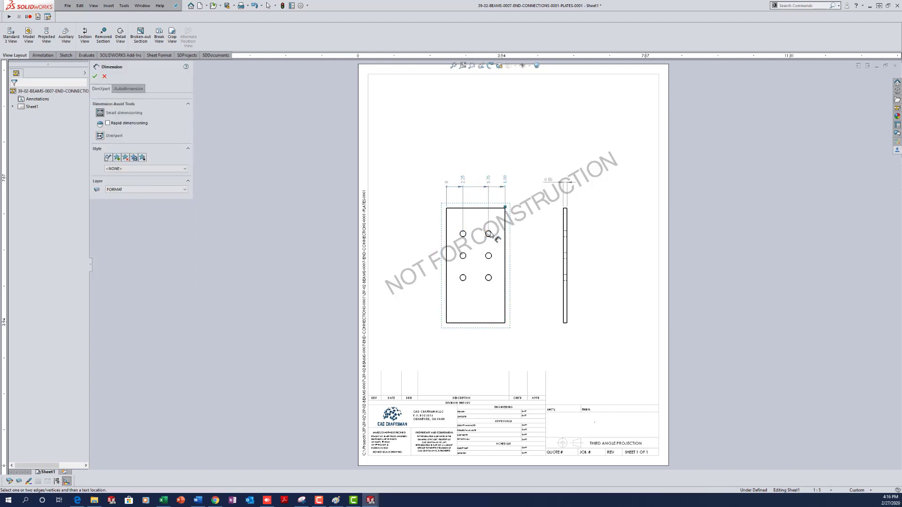
{"action": "left_click", "coordinate": [517, 217]}
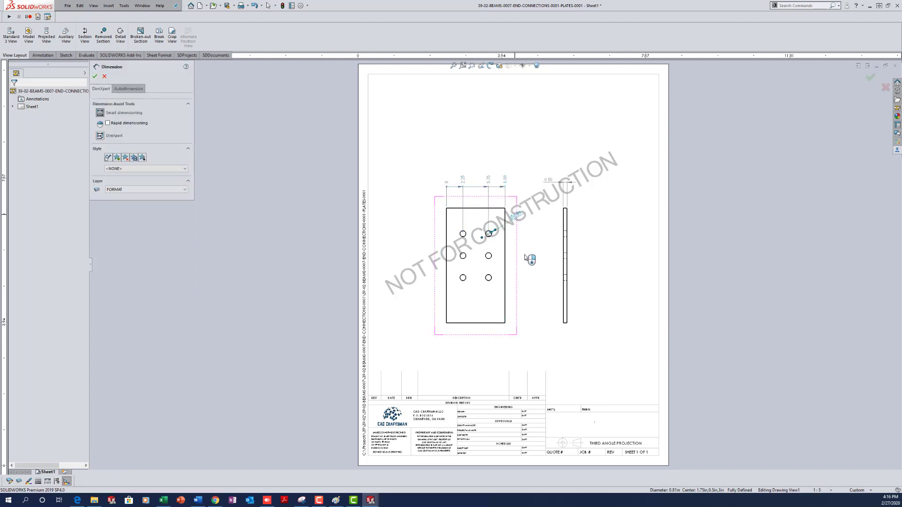
{"action": "left_click", "coordinate": [489, 235]}
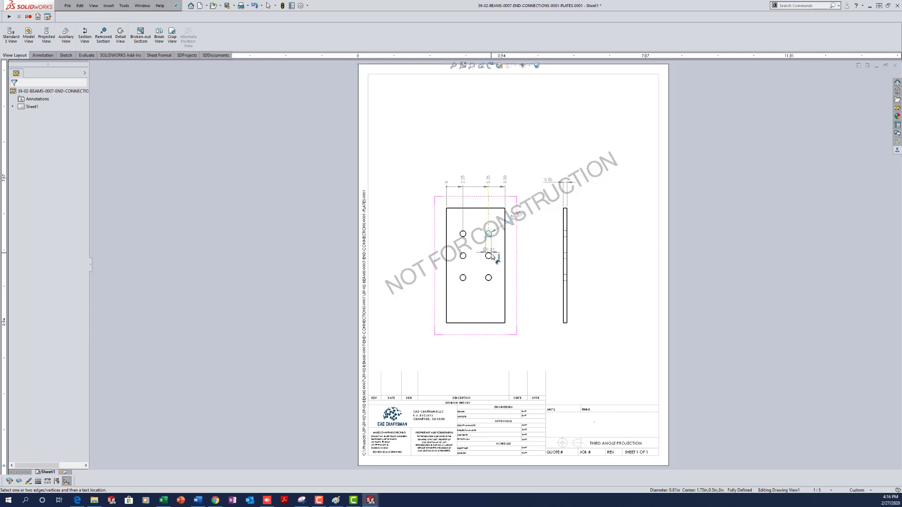
{"action": "left_click", "coordinate": [489, 256]}
{"action": "left_click", "coordinate": [516, 245]}
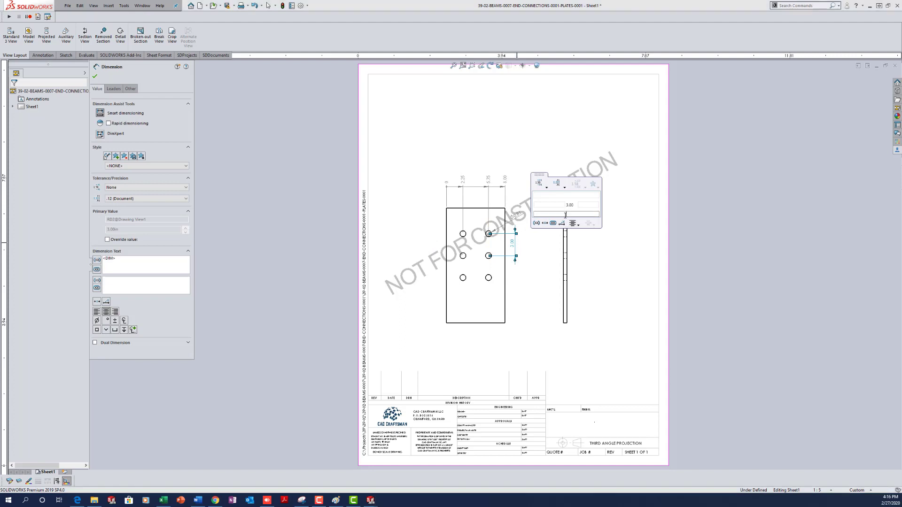
{"action": "left_click", "coordinate": [566, 215]}
{"action": "type", "text": "TYP"}
{"action": "left_click", "coordinate": [547, 353]}
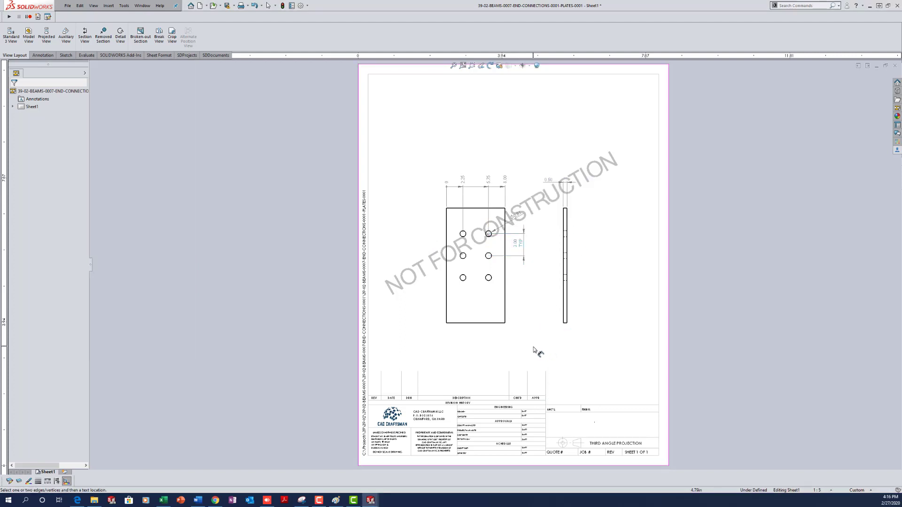
- Add vertical ordinate dimensions from the plate top to the hole rows, then save and close the drawing
{"action": "left_click", "coordinate": [470, 208]}
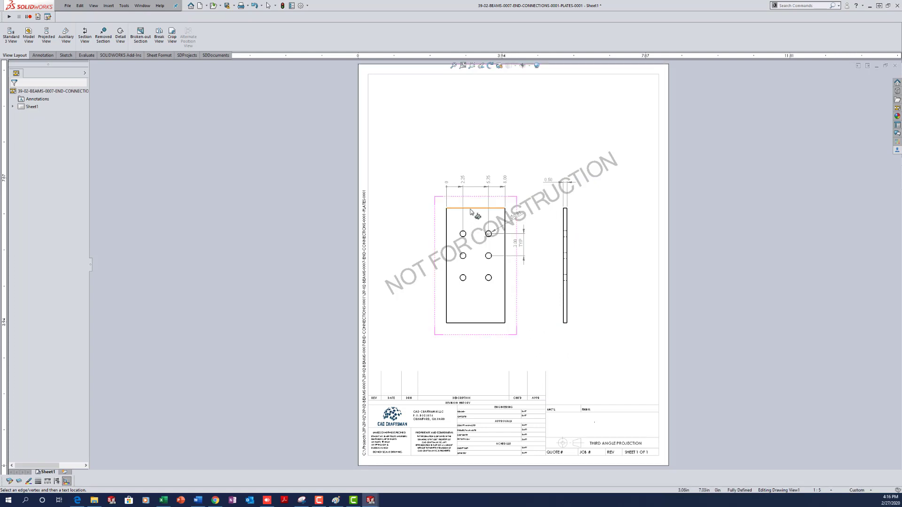
{"action": "left_click", "coordinate": [431, 208]}
{"action": "left_click", "coordinate": [462, 234]}
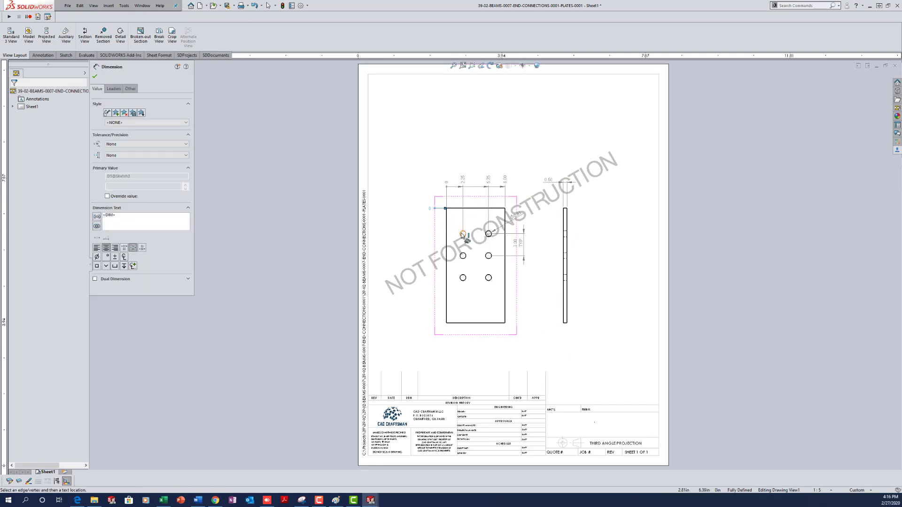
{"action": "left_click", "coordinate": [463, 256]}
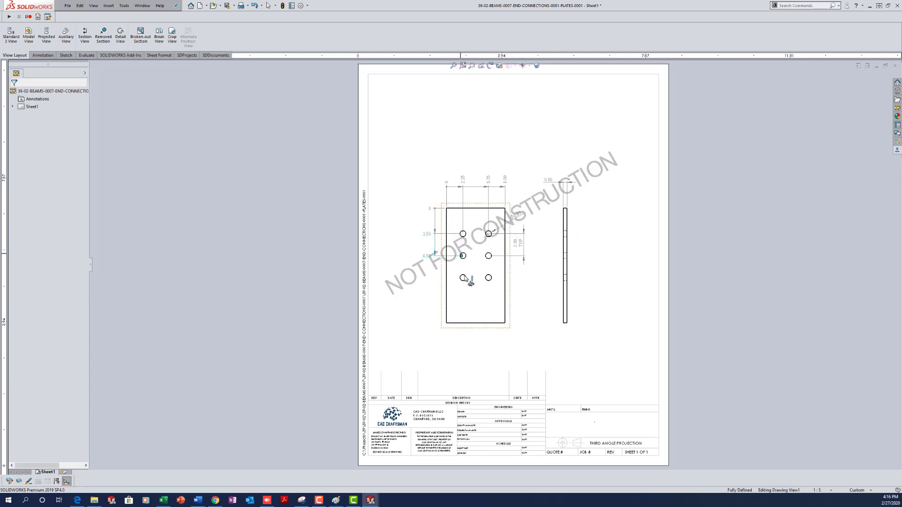
{"action": "key", "text": "Escape"}
{"action": "left_click", "coordinate": [564, 357]}
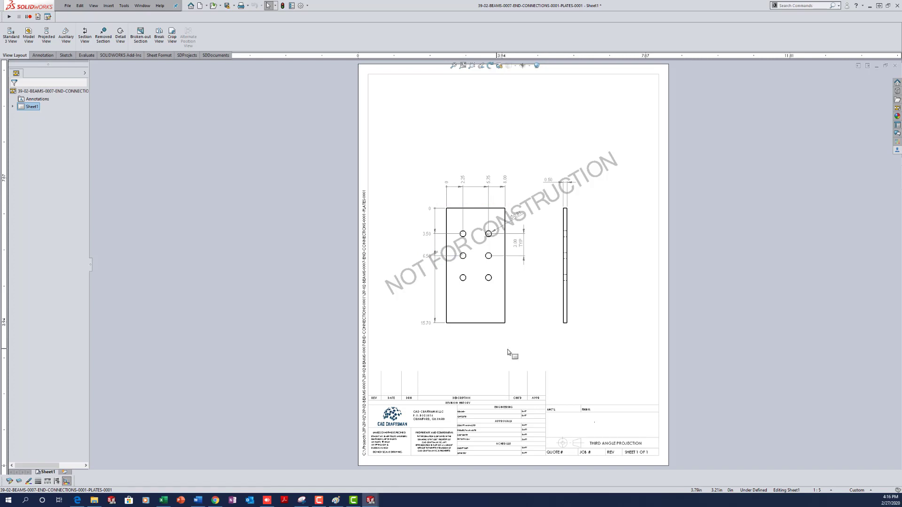
{"action": "key", "text": "ctrl+s"}
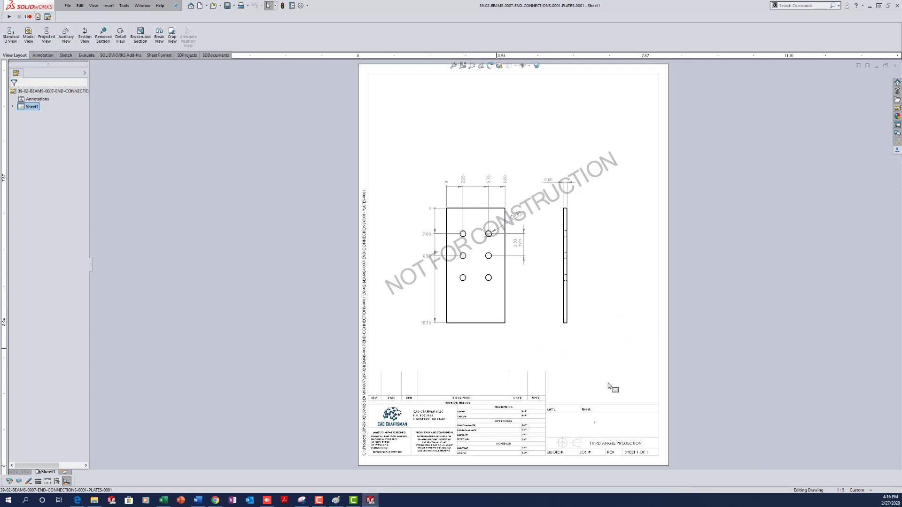
{"action": "key", "text": "ctrl+w"}
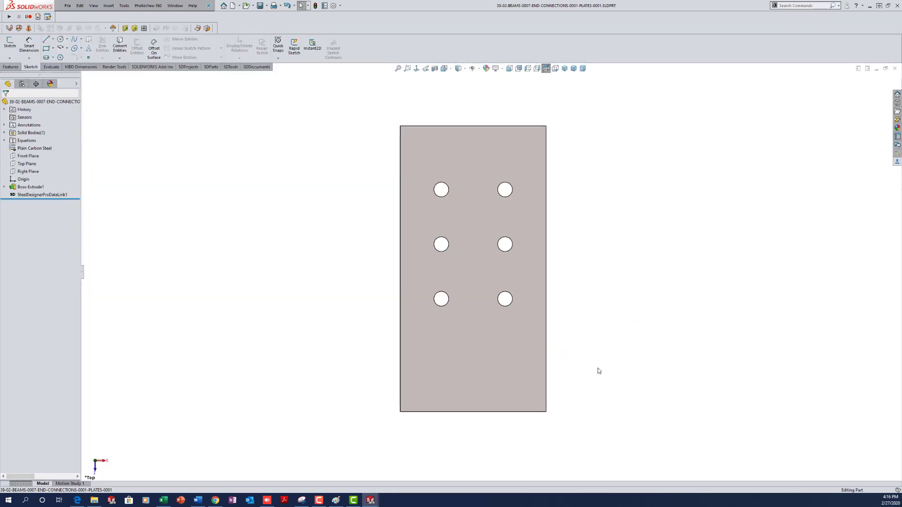
- Close the plate part and set the end plate component to Float in the assembly
{"action": "key", "text": "ctrl+w"}
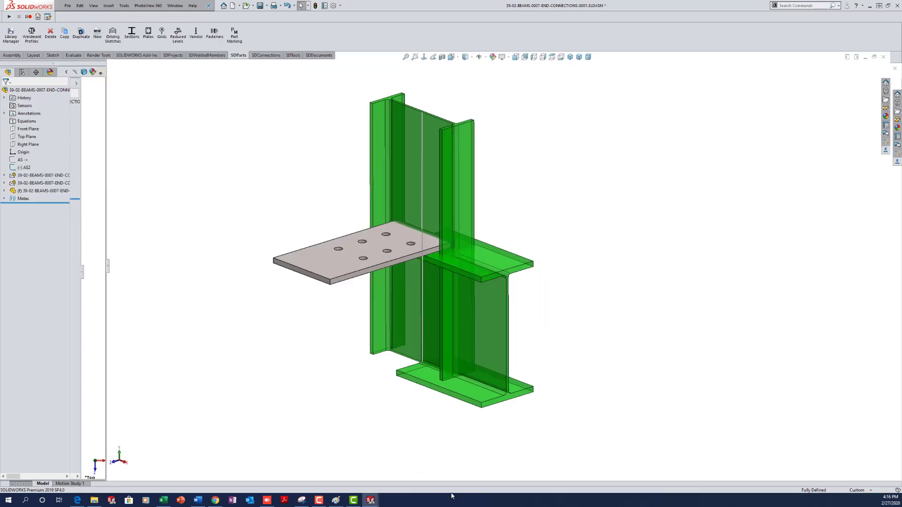
{"action": "right_click", "coordinate": [43, 191]}
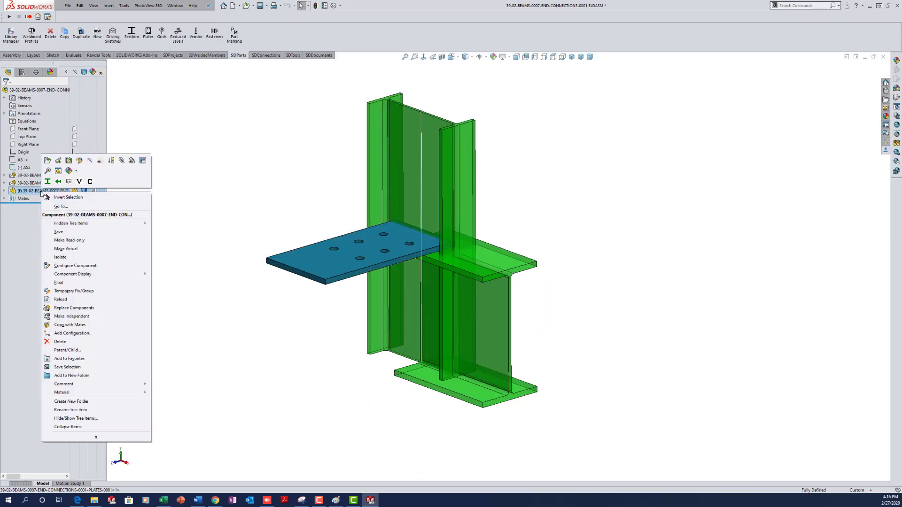
{"action": "left_click", "coordinate": [58, 282]}
{"action": "right_click", "coordinate": [309, 253]}
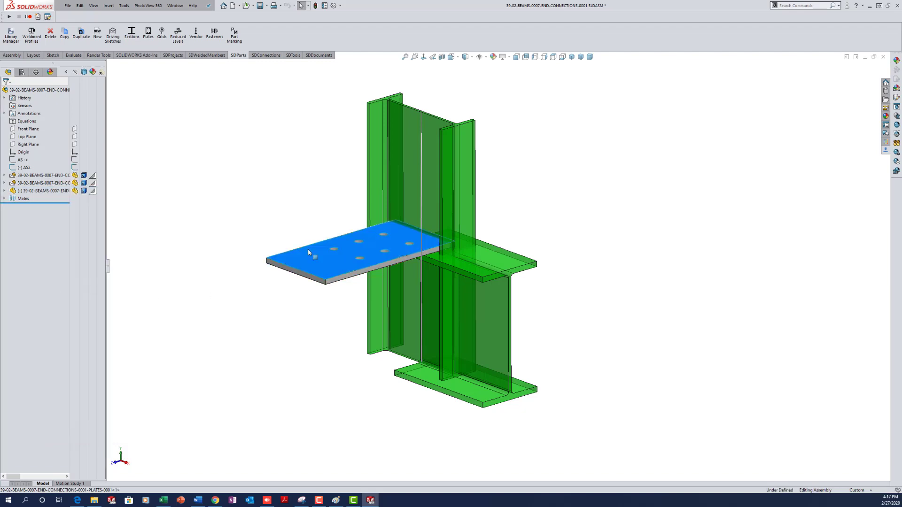
- Rotate the plate upright and mate its Top Plane coincident with the beam end face
{"action": "left_click", "coordinate": [335, 347]}
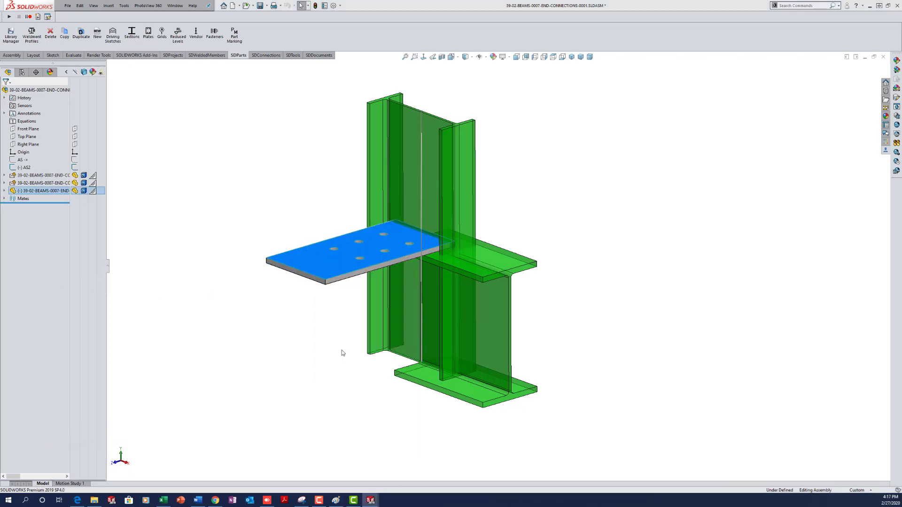
{"action": "left_click_drag", "start_coordinate": [383, 254], "coordinate": [331, 294]}
{"action": "left_click", "coordinate": [316, 342]}
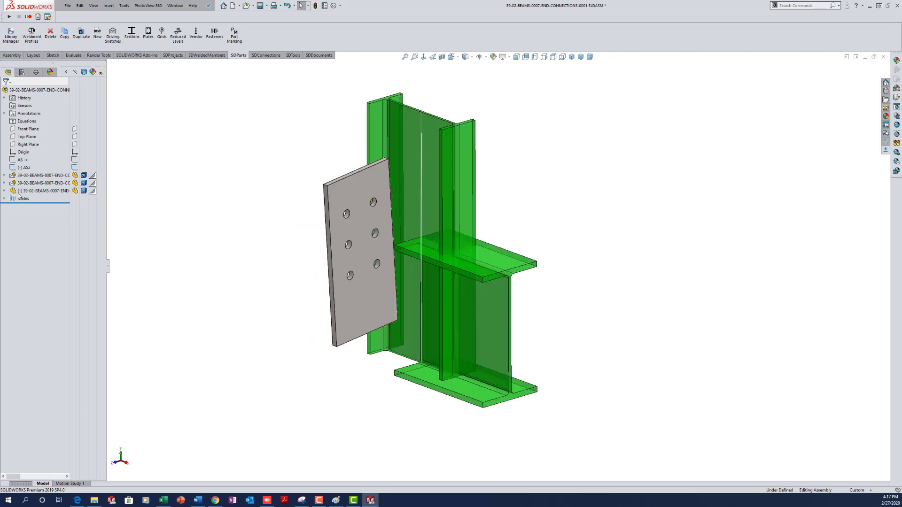
{"action": "left_click", "coordinate": [4, 191]}
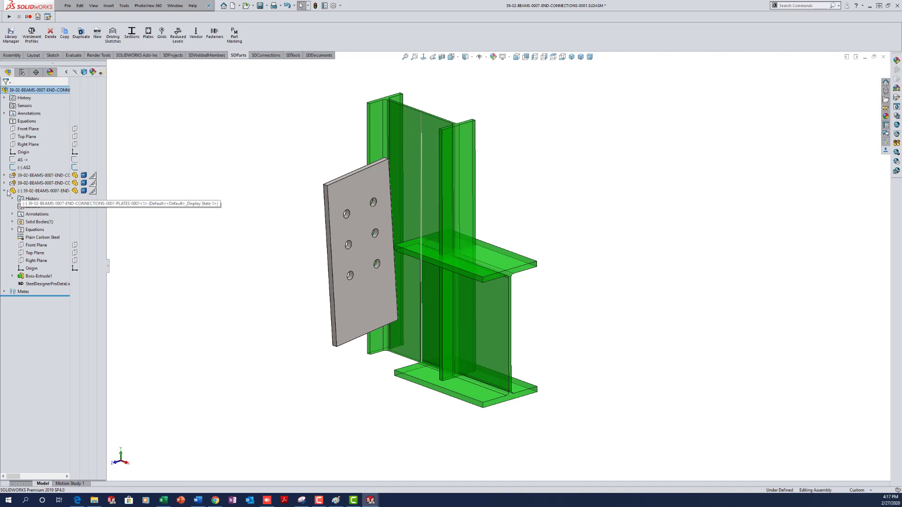
{"action": "left_click", "coordinate": [28, 253]}
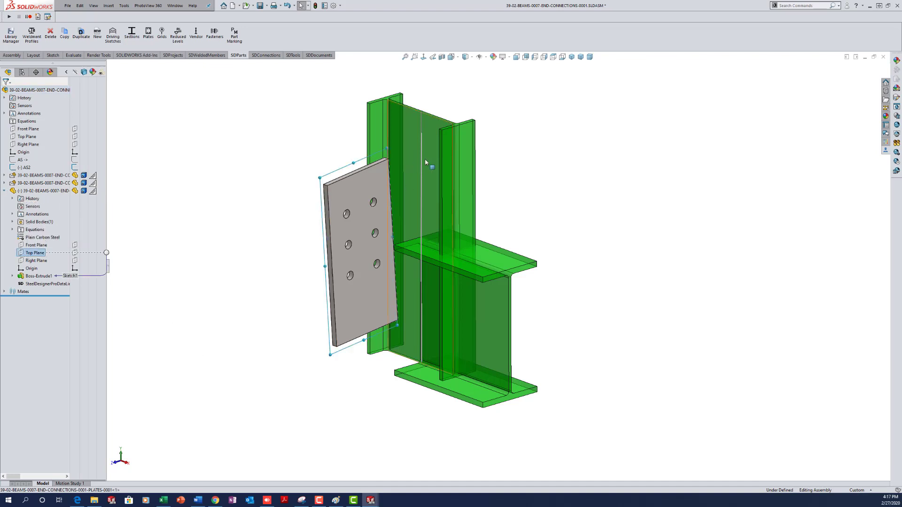
{"action": "left_click", "coordinate": [464, 179], "text": "ctrl"}
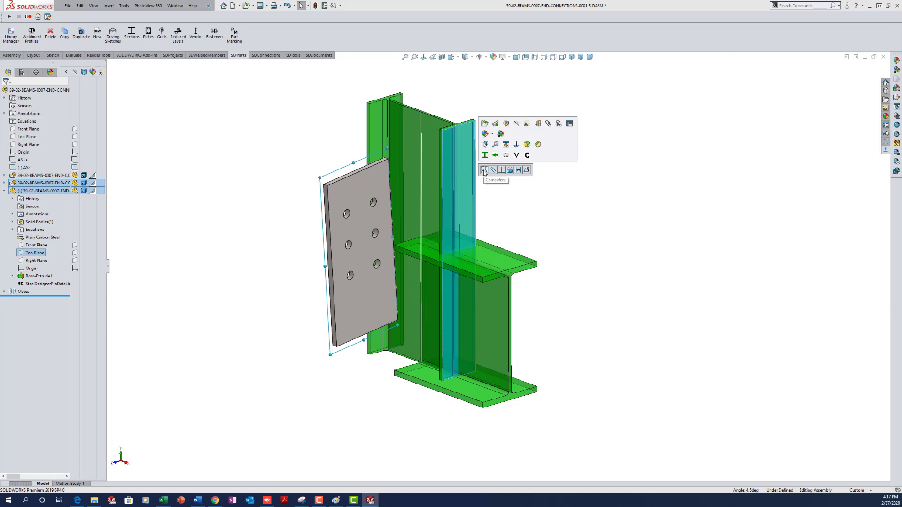
{"action": "left_click", "coordinate": [484, 170]}
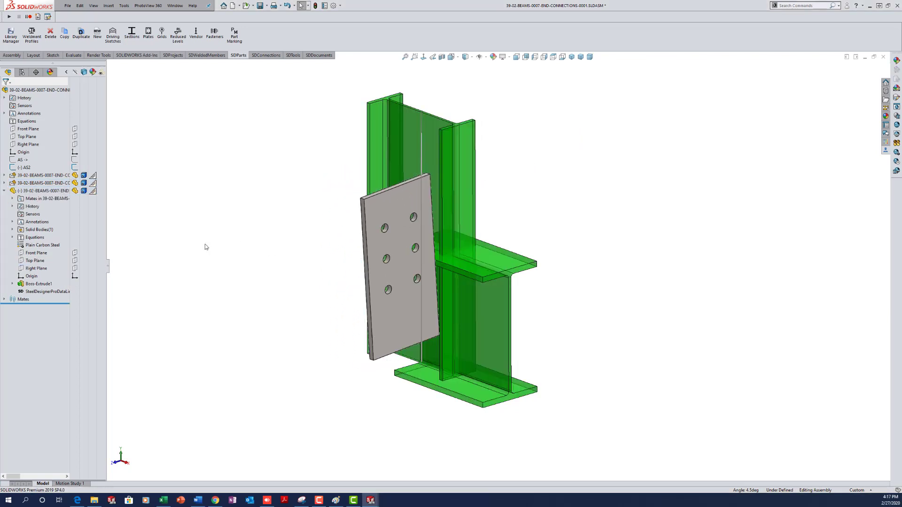
- Mate the plate's Front Plane to the assembly Top Plane and its Right Plane to the Origin
{"action": "left_click", "coordinate": [31, 254]}
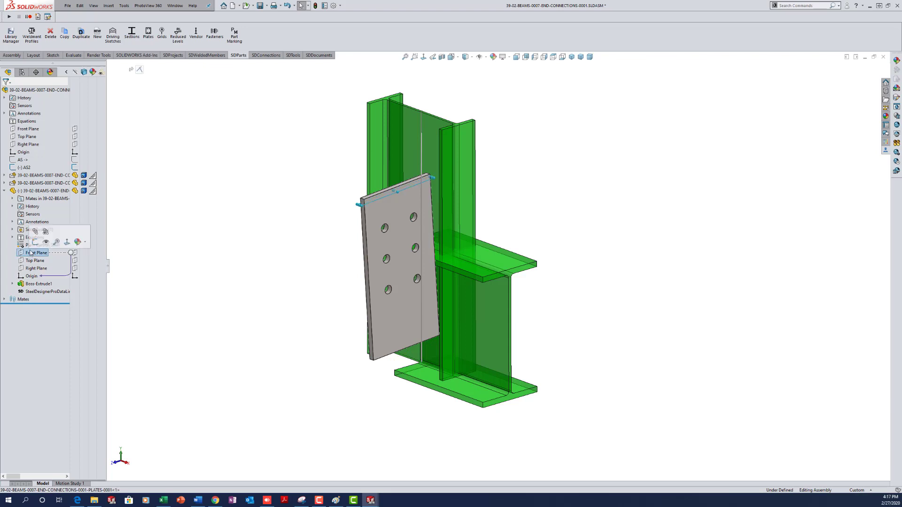
{"action": "left_click", "coordinate": [23, 137], "text": "ctrl"}
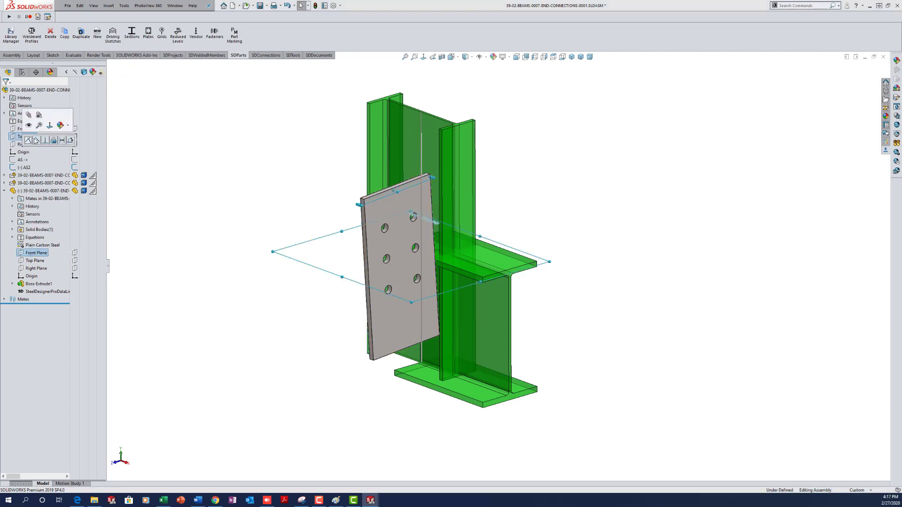
{"action": "left_click", "coordinate": [36, 140]}
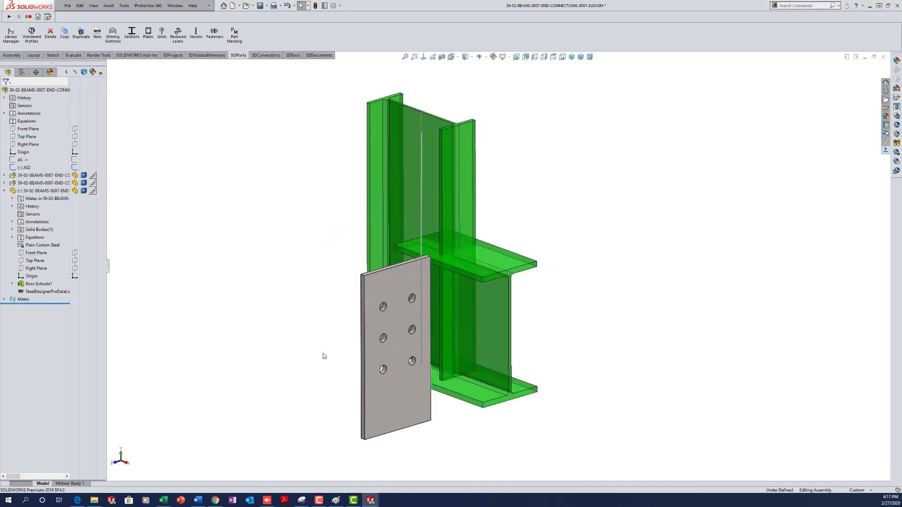
{"action": "left_click", "coordinate": [36, 269]}
{"action": "left_click", "coordinate": [21, 152], "text": "ctrl"}
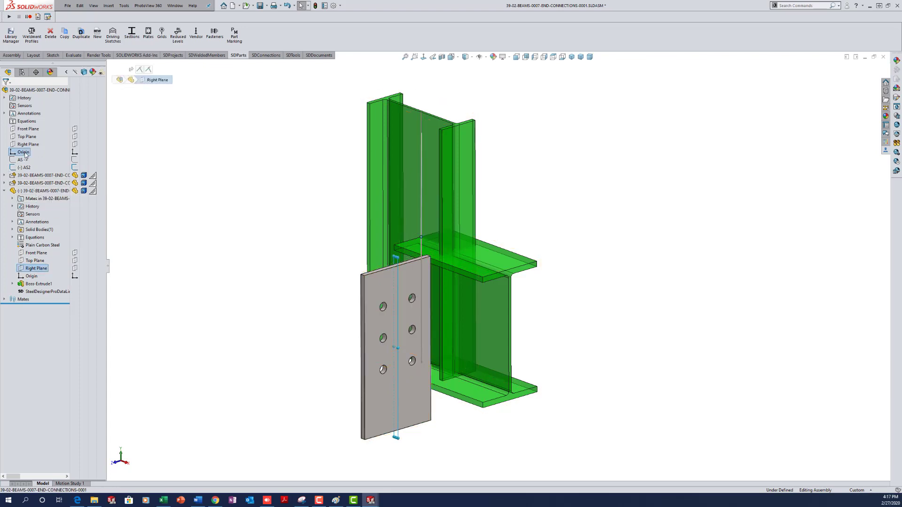
{"action": "left_click", "coordinate": [31, 157]}
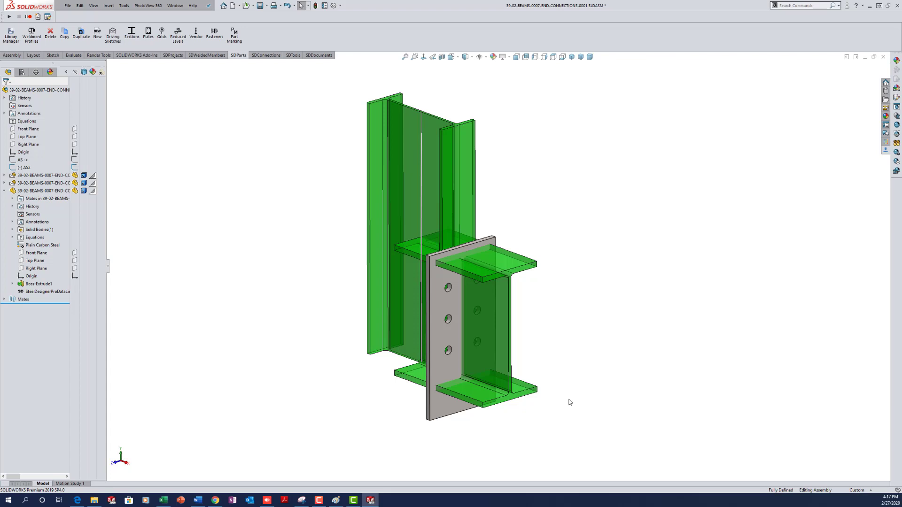
- Edit the plate's sketch in context, make its bottom point coincident with the flange edge, and rebuild
{"action": "scroll", "coordinate": [556, 403], "scroll_direction": "down", "scroll_amount": 3}
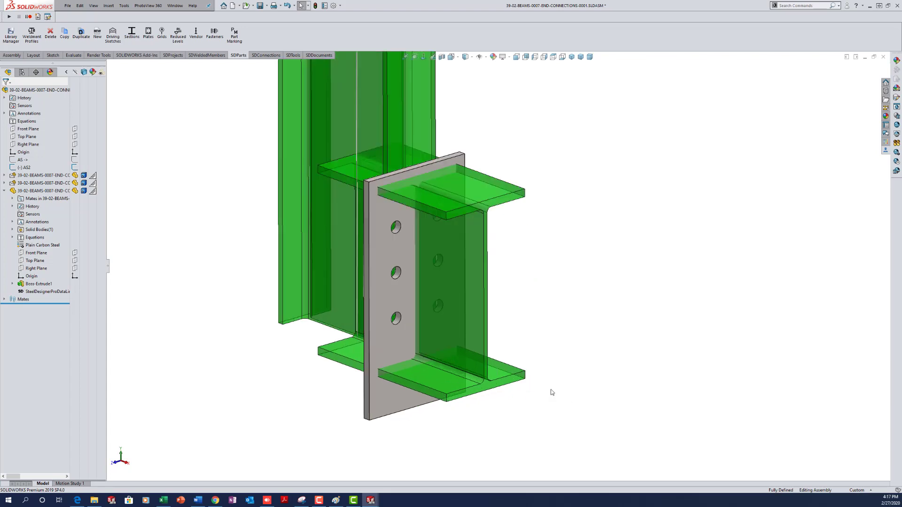
{"action": "right_click", "coordinate": [390, 398]}
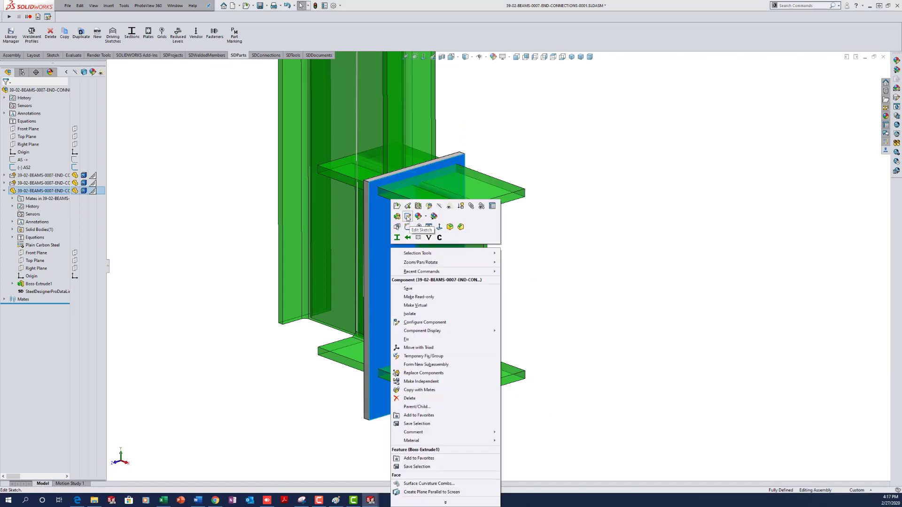
{"action": "left_click", "coordinate": [407, 218]}
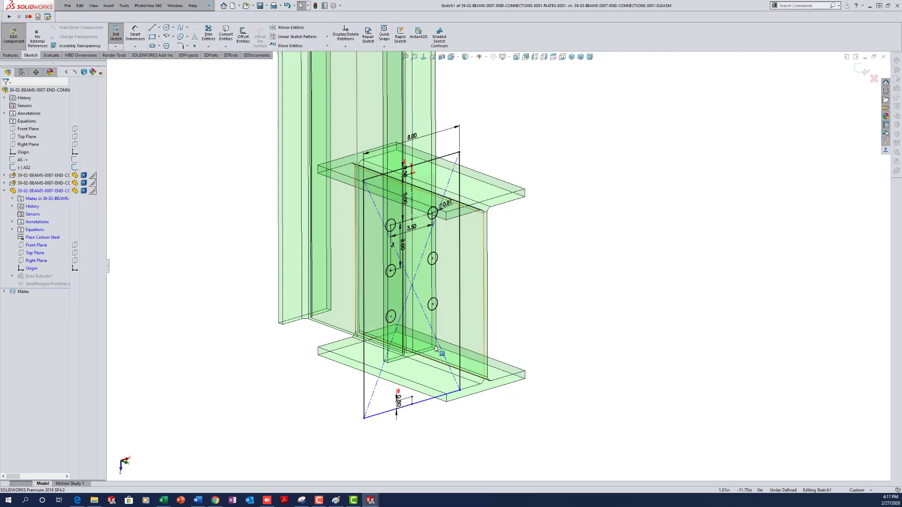
{"action": "left_click", "coordinate": [412, 398]}
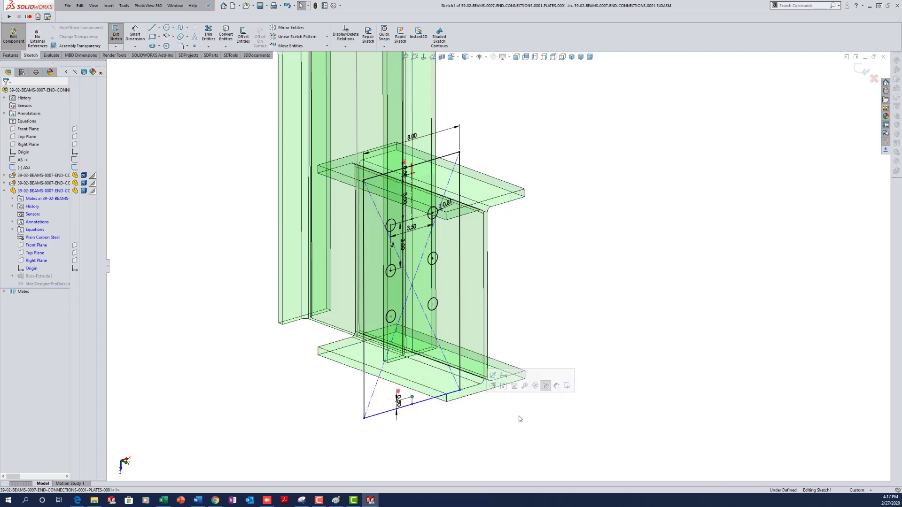
{"action": "left_click", "coordinate": [478, 397], "text": "ctrl"}
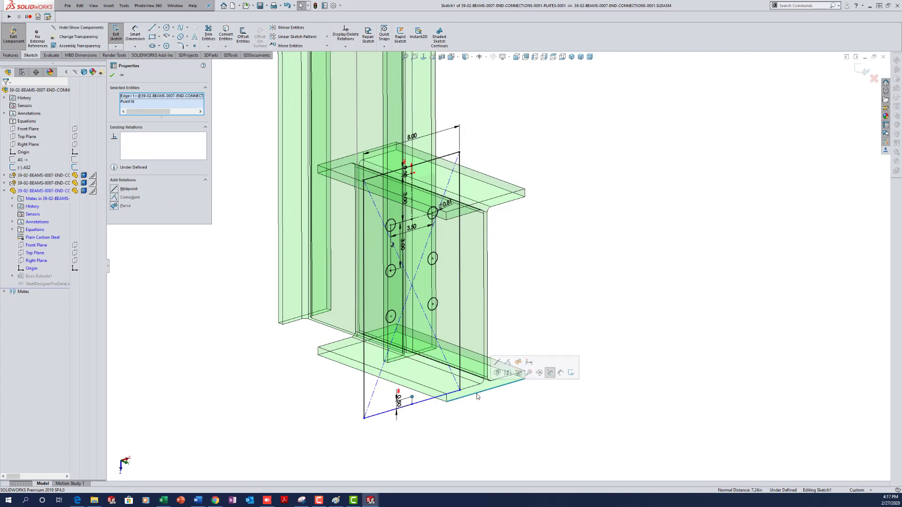
{"action": "left_click", "coordinate": [509, 362]}
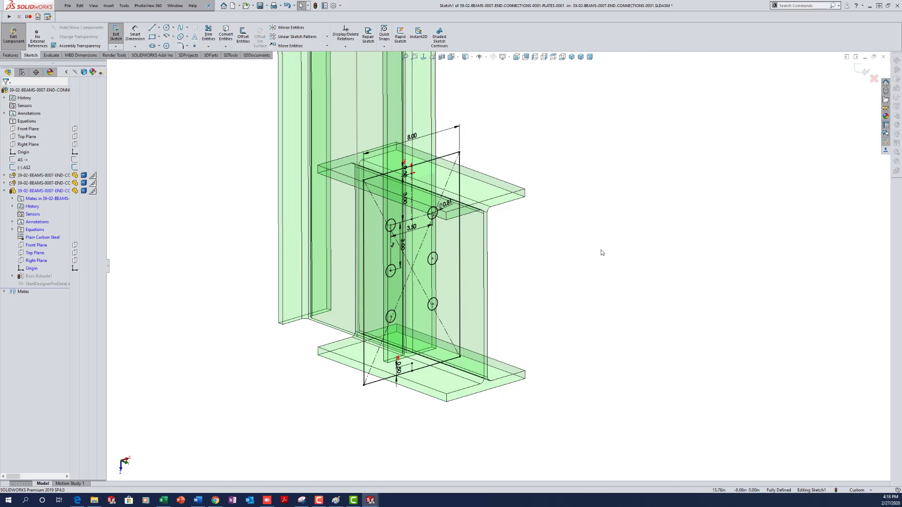
{"action": "key", "text": "ctrl+b"}
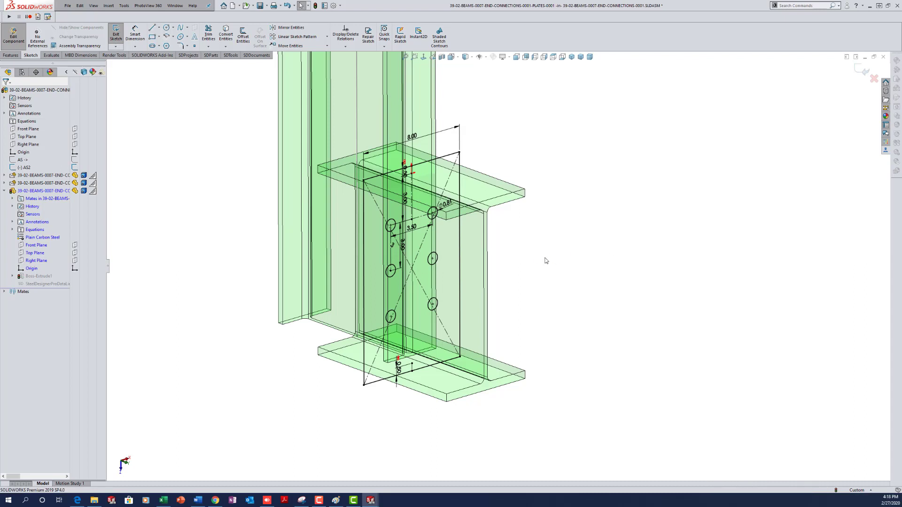
{"action": "left_click", "coordinate": [868, 72]}
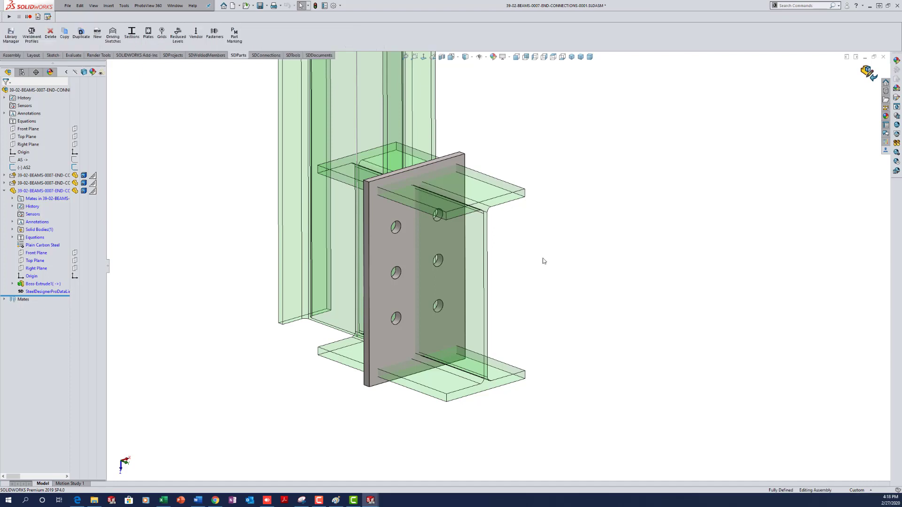
- Hide the AS2 sketch and start a new sketch on the assembly Front Plane, viewed normal to it
{"action": "right_click_drag", "start_coordinate": [549, 254], "coordinate": [622, 264]}
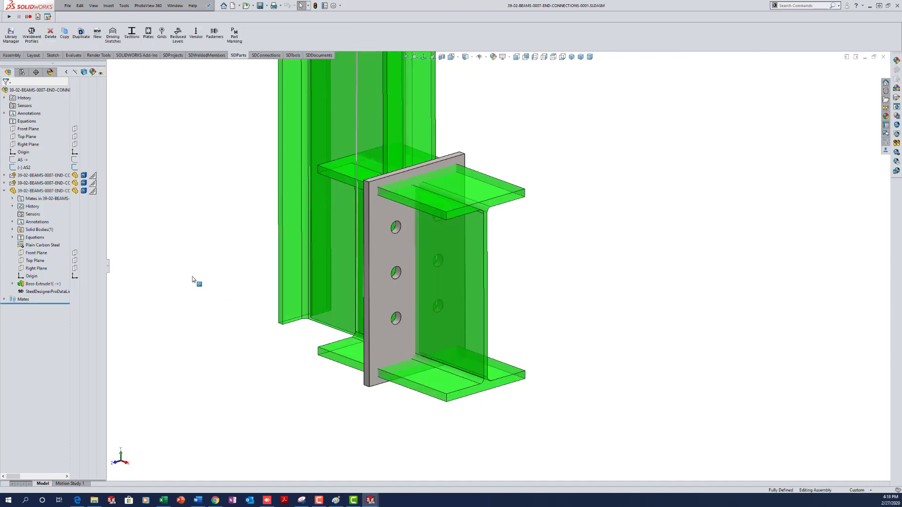
{"action": "left_click", "coordinate": [74, 167]}
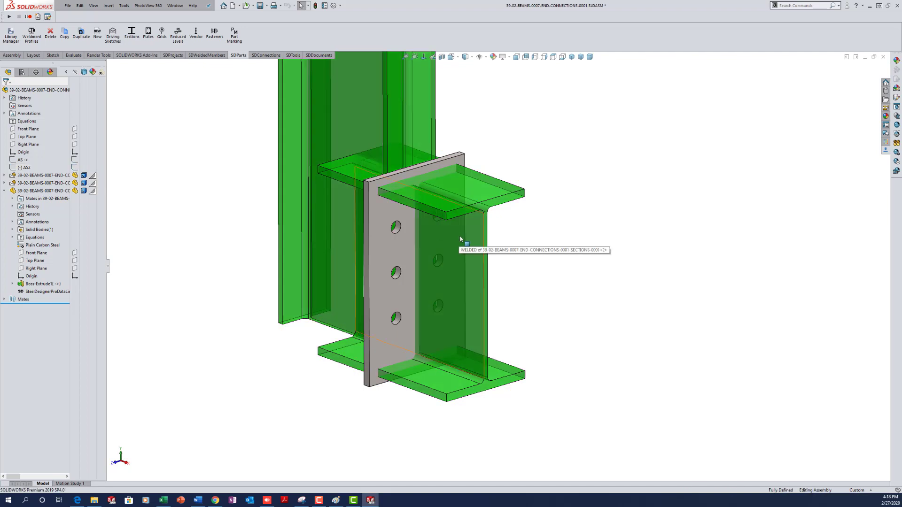
{"action": "left_click", "coordinate": [22, 130]}
{"action": "left_click", "coordinate": [21, 121]}
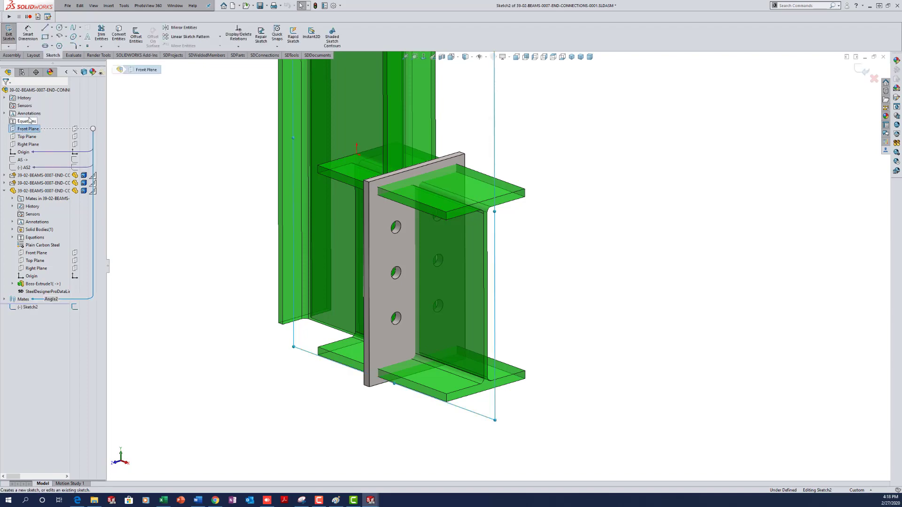
{"action": "left_click", "coordinate": [230, 297]}
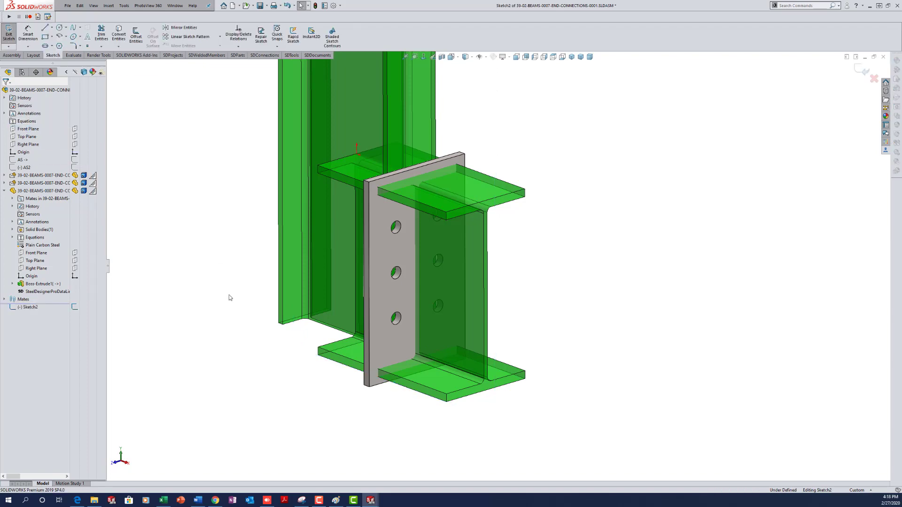
{"action": "key", "text": "ctrl+8"}
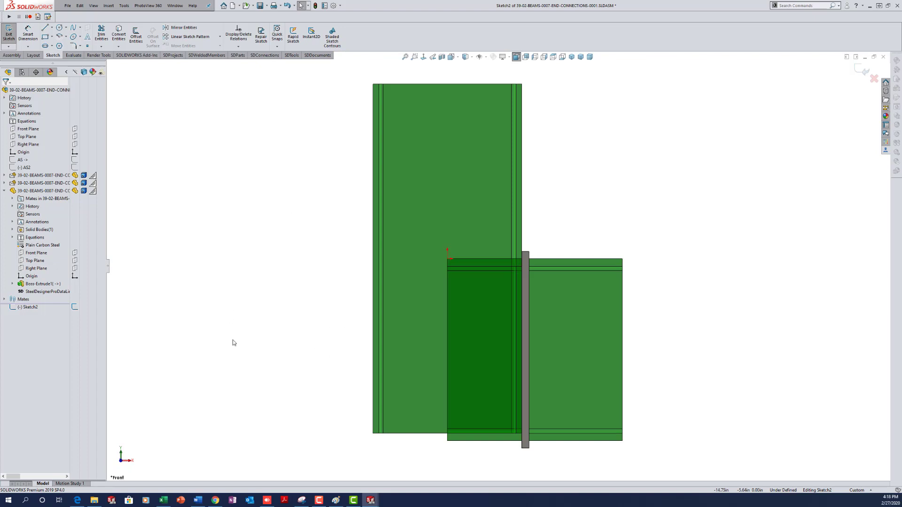
- Draw a corner rectangle down to the beam bottom with its top edge's midpoint on the origin
{"action": "key", "text": "r"}
{"action": "left_click", "coordinate": [316, 235]}
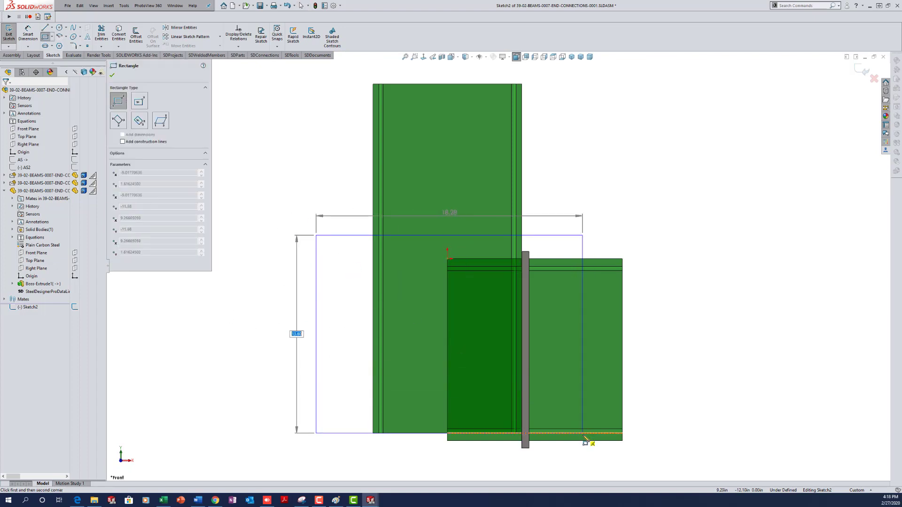
{"action": "left_click", "coordinate": [602, 441]}
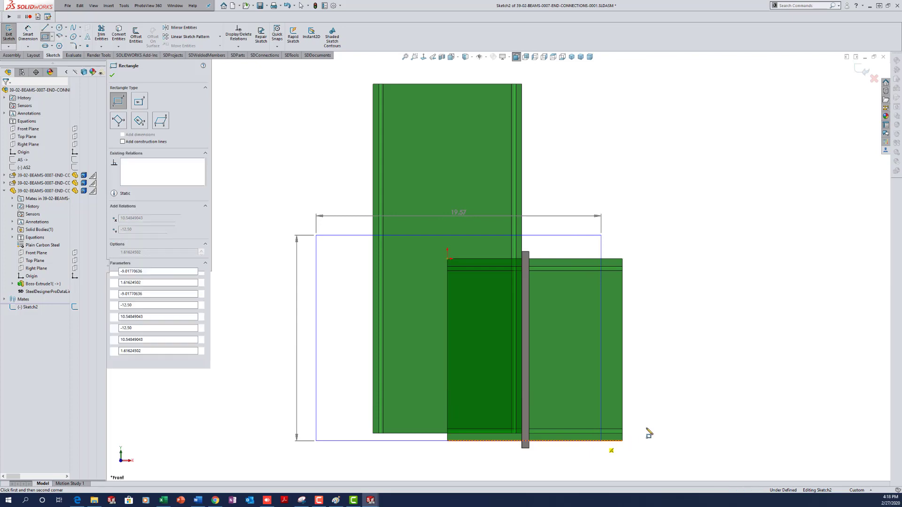
{"action": "key", "text": "Escape"}
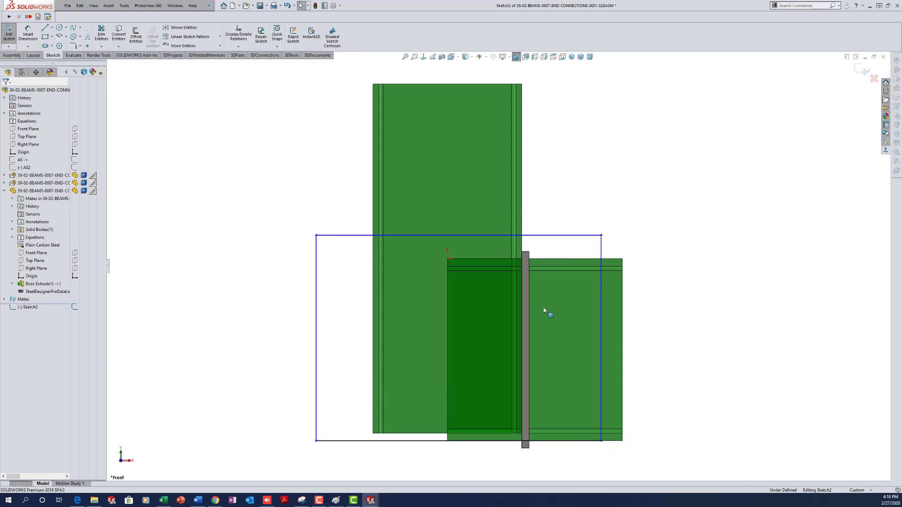
{"action": "left_click", "coordinate": [479, 235]}
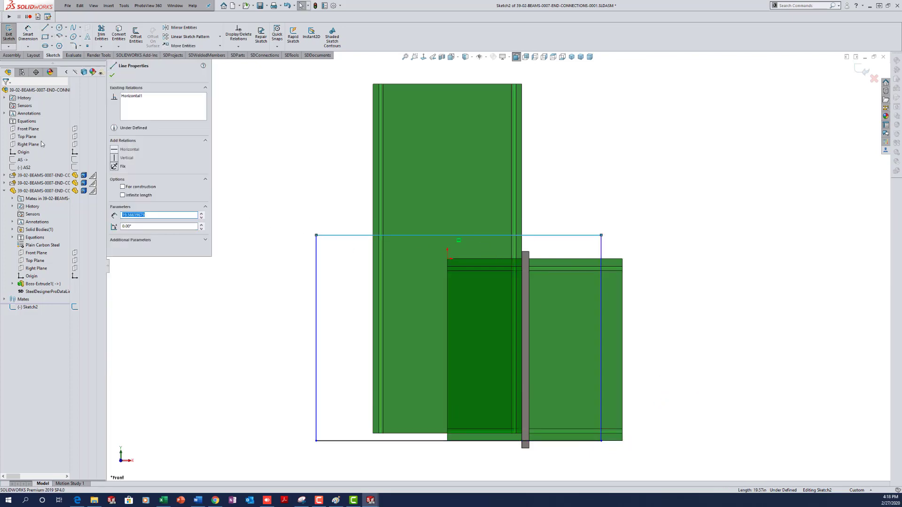
{"action": "left_click", "coordinate": [23, 152], "text": "ctrl"}
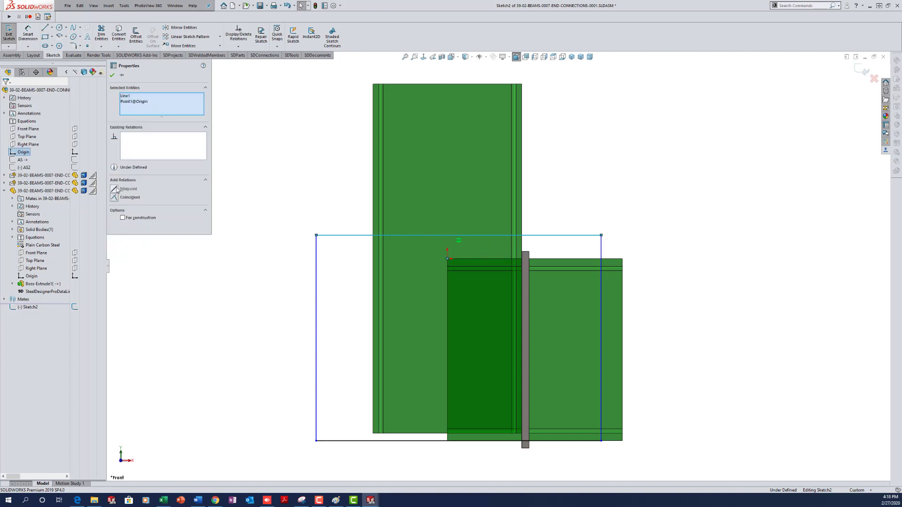
{"action": "left_click", "coordinate": [115, 189]}
{"action": "left_click", "coordinate": [233, 207]}
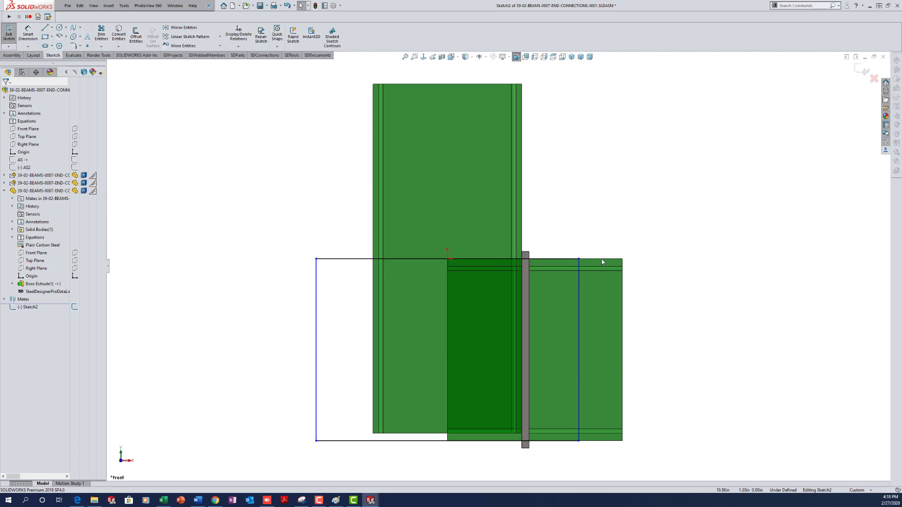
- Make the rectangle's right side coincident with the end plate edge
{"action": "left_click", "coordinate": [579, 260]}
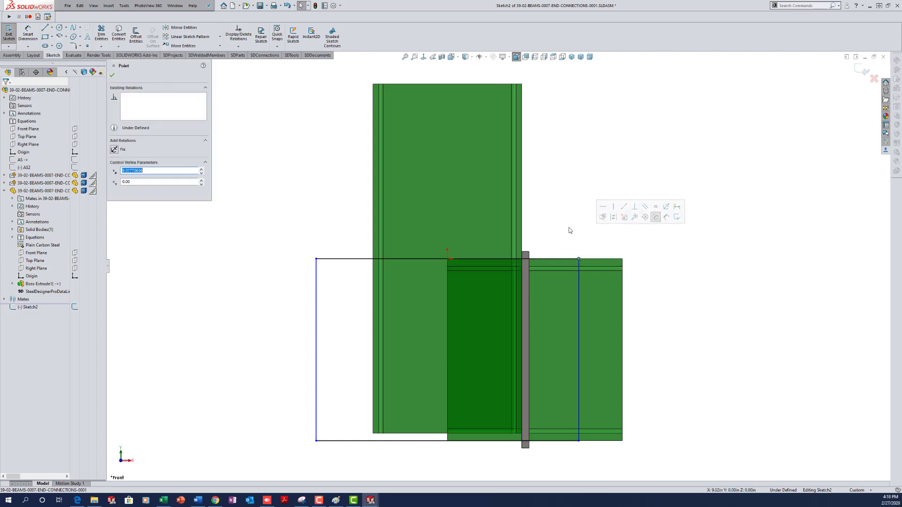
{"action": "left_click", "coordinate": [530, 257], "text": "ctrl"}
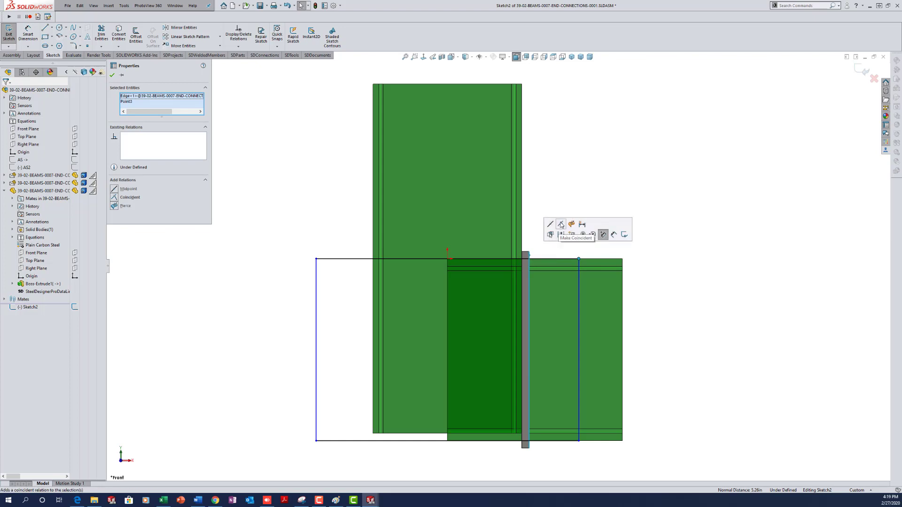
{"action": "left_click", "coordinate": [561, 224]}
{"action": "left_click", "coordinate": [695, 332]}
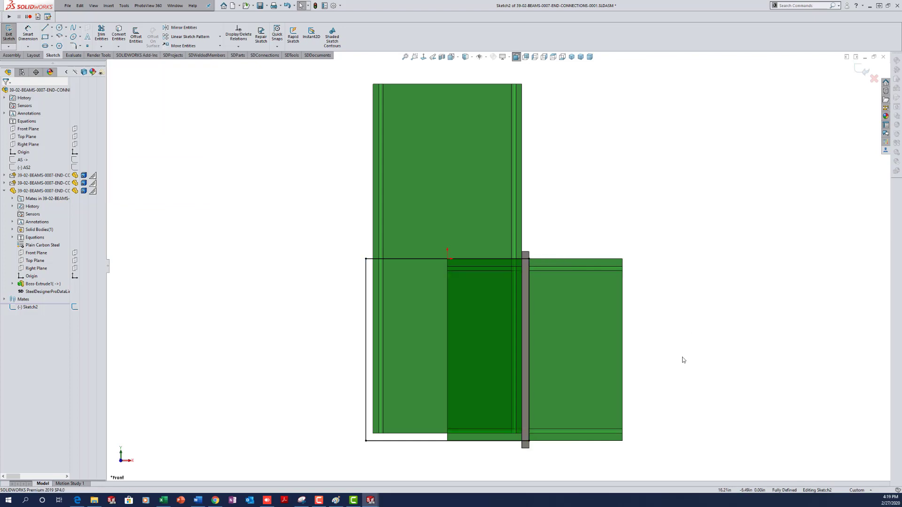
{"action": "mouse_move", "coordinate": [675, 364]}
{"action": "middle_mouse_down"}
{"action": "mouse_move", "coordinate": [664, 405]}
{"action": "mouse_move", "coordinate": [656, 378]}
{"action": "mouse_move", "coordinate": [650, 397]}
{"action": "mouse_move", "coordinate": [656, 381]}
{"action": "middle_mouse_up"}
{"action": "key", "text": "f"}
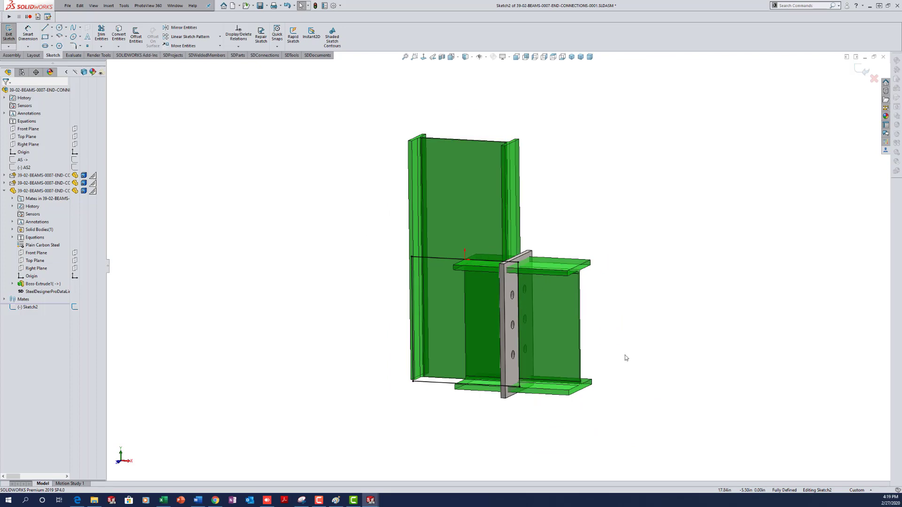
{"action": "scroll", "coordinate": [602, 368], "scroll_direction": "down", "scroll_amount": 2}
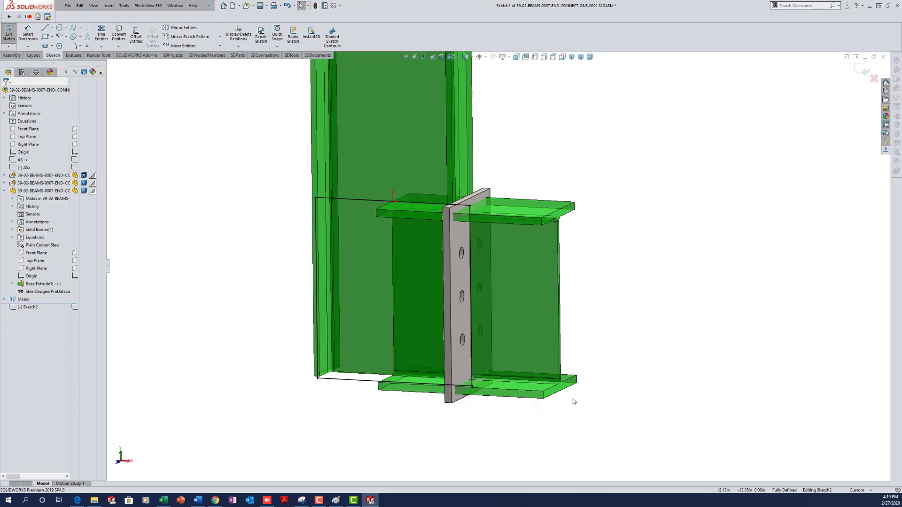
- Exit the rectangle sketch and rename it WELDEDCUT
{"action": "double_click", "coordinate": [653, 213]}
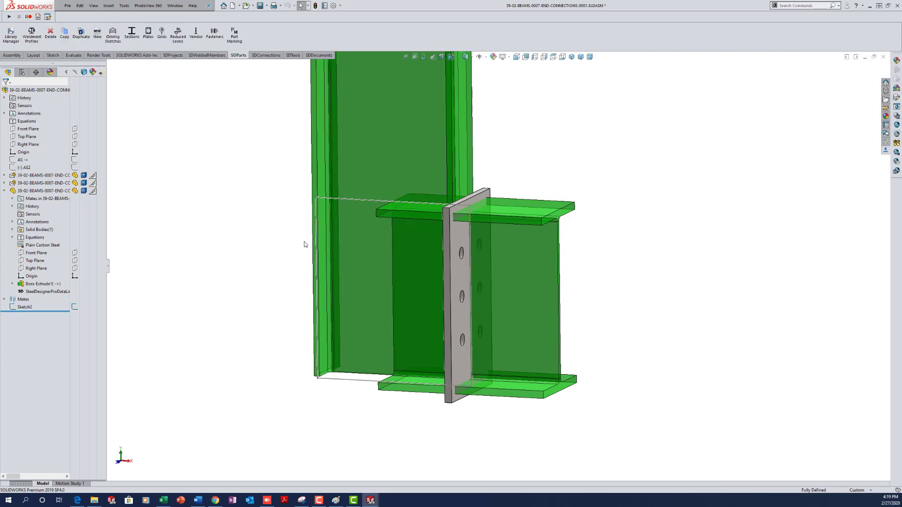
{"action": "left_click", "coordinate": [26, 308]}
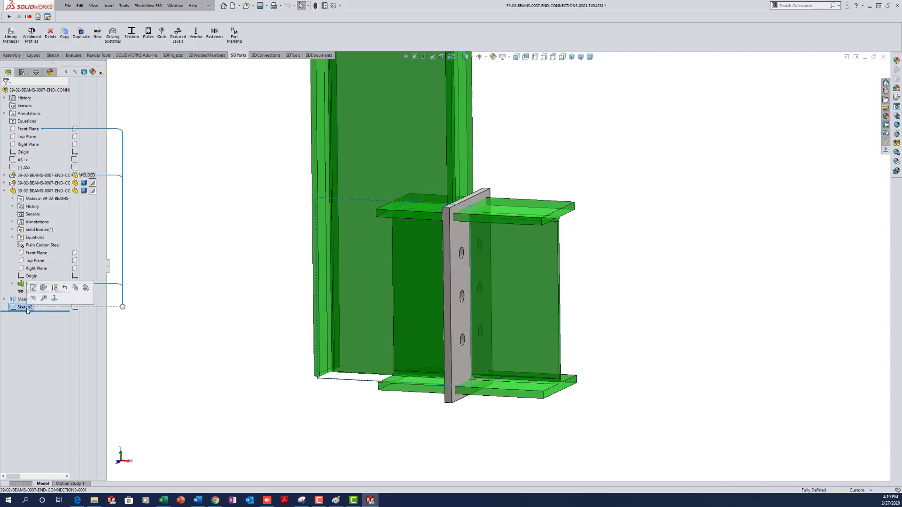
{"action": "left_click", "coordinate": [26, 308]}
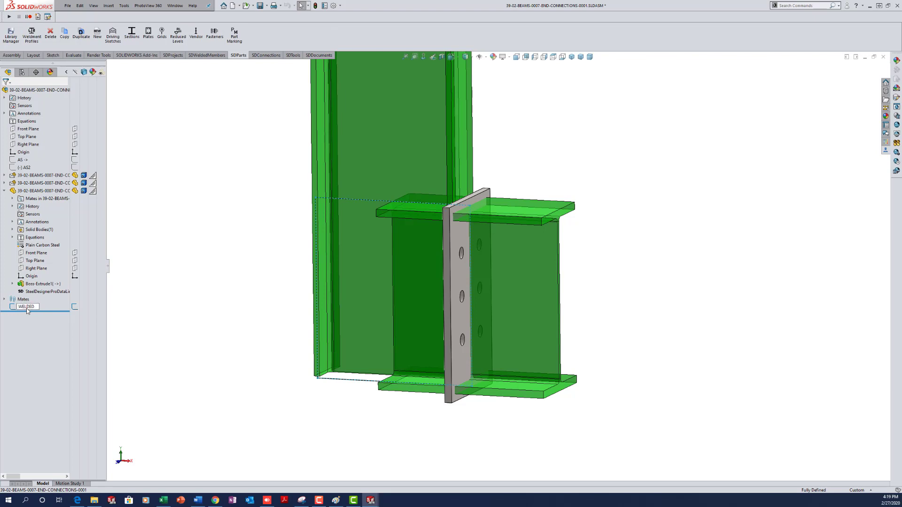
{"action": "left_click", "coordinate": [183, 302]}
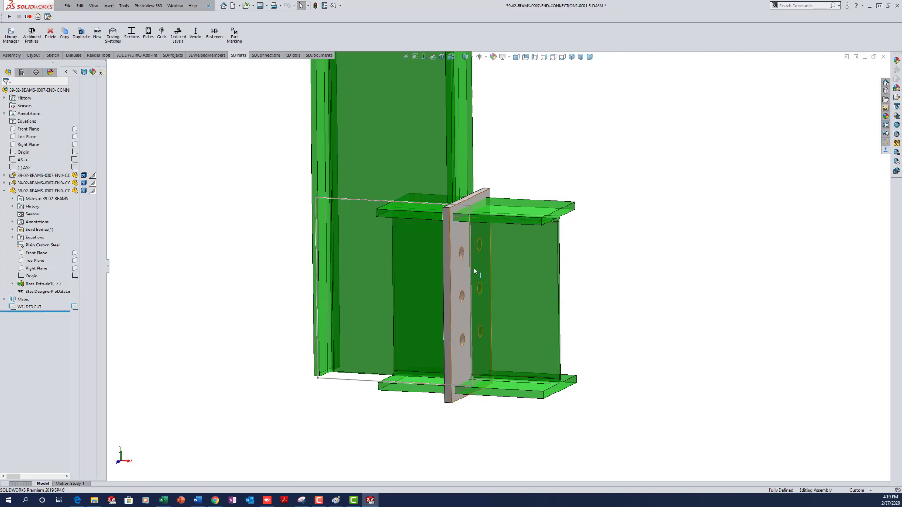
{"action": "right_click", "coordinate": [520, 264]}
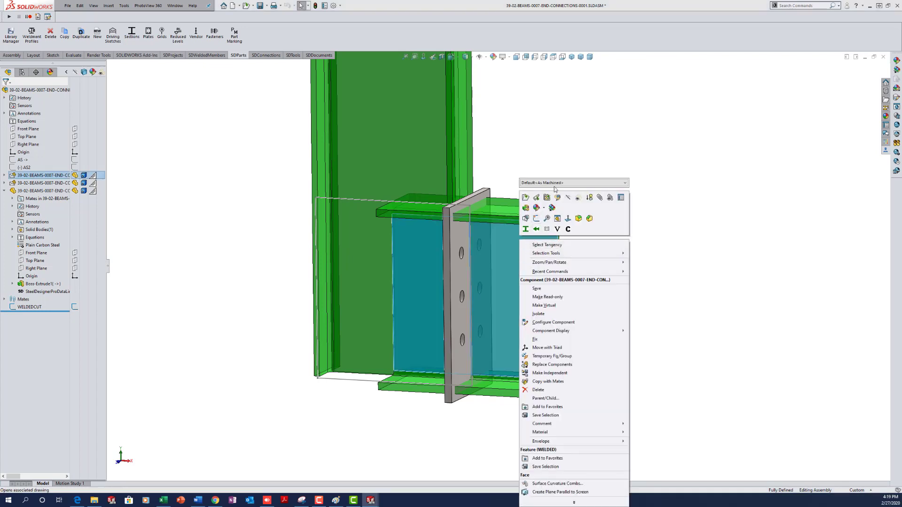
- Edit the beam part and convert the WELDEDCUT outline into a new sketch on its Front Plane
{"action": "left_click", "coordinate": [536, 197]}
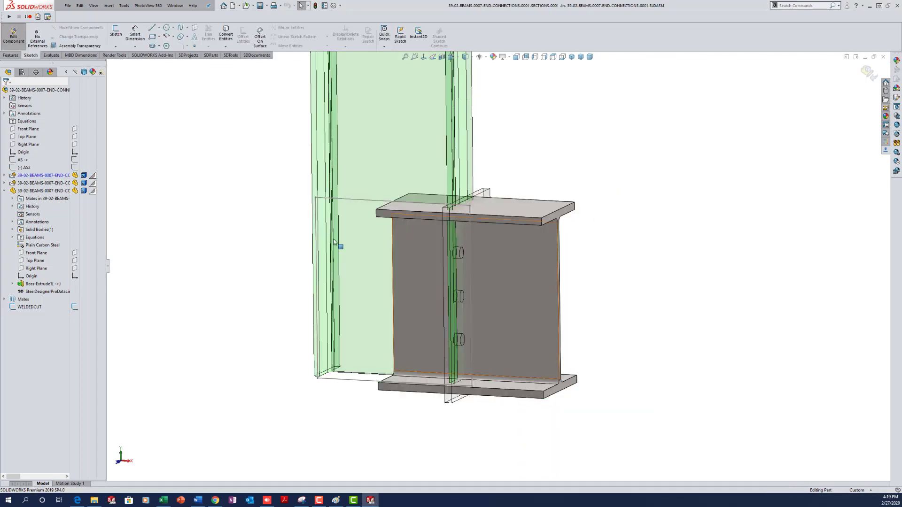
{"action": "left_click", "coordinate": [3, 176]}
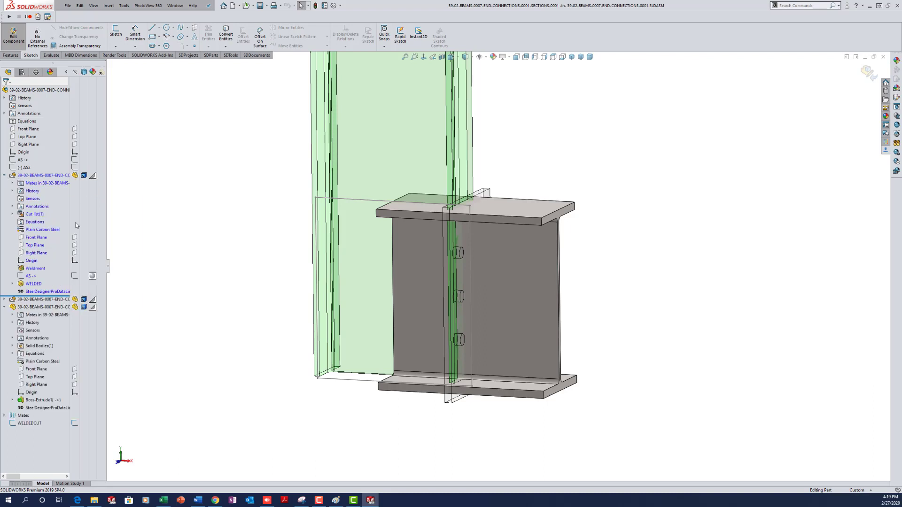
{"action": "left_click_drag", "start_coordinate": [108, 273], "coordinate": [139, 271]}
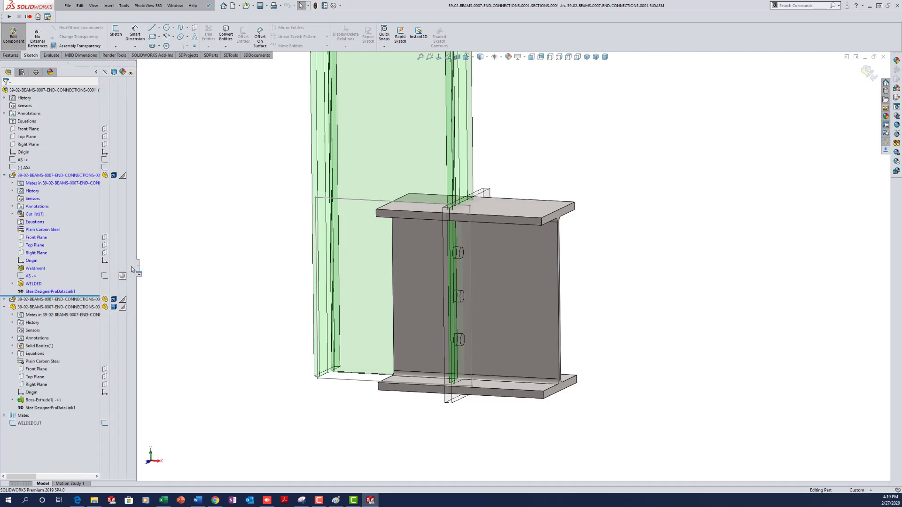
{"action": "left_click", "coordinate": [35, 238]}
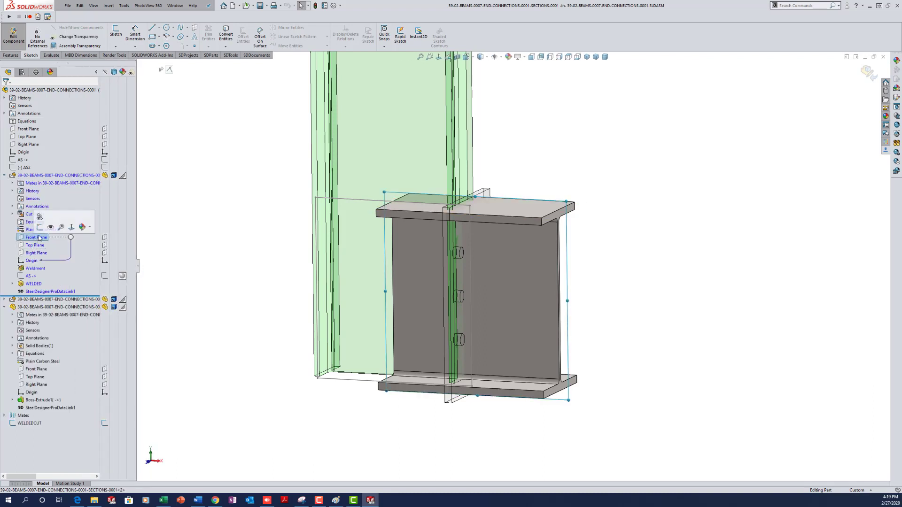
{"action": "left_click", "coordinate": [40, 227]}
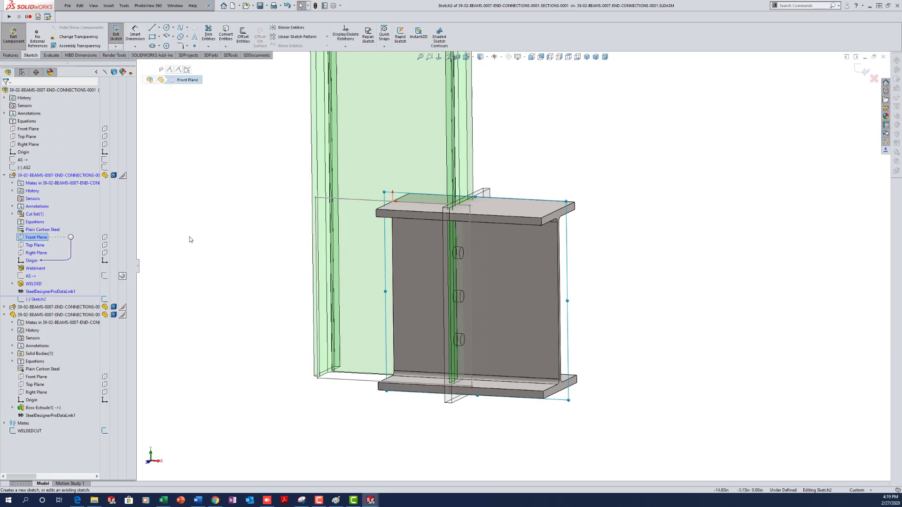
{"action": "left_click", "coordinate": [28, 431]}
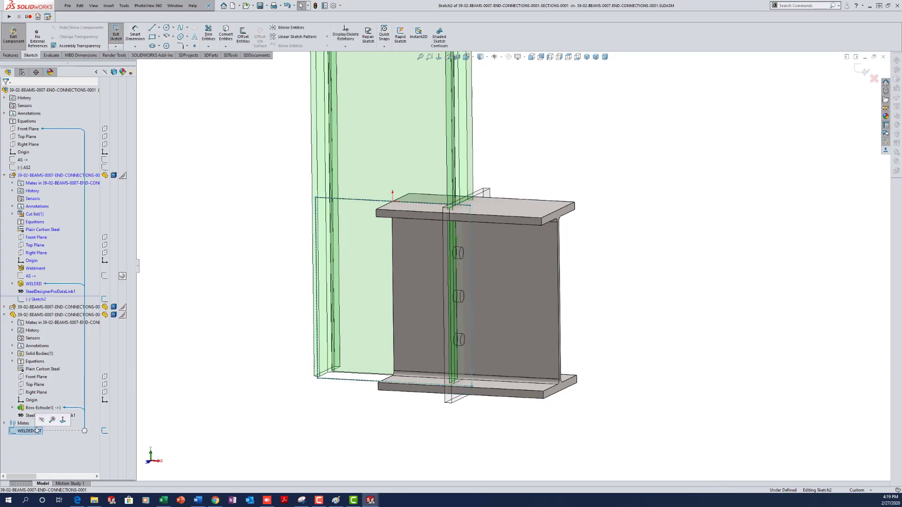
{"action": "key", "text": "c"}
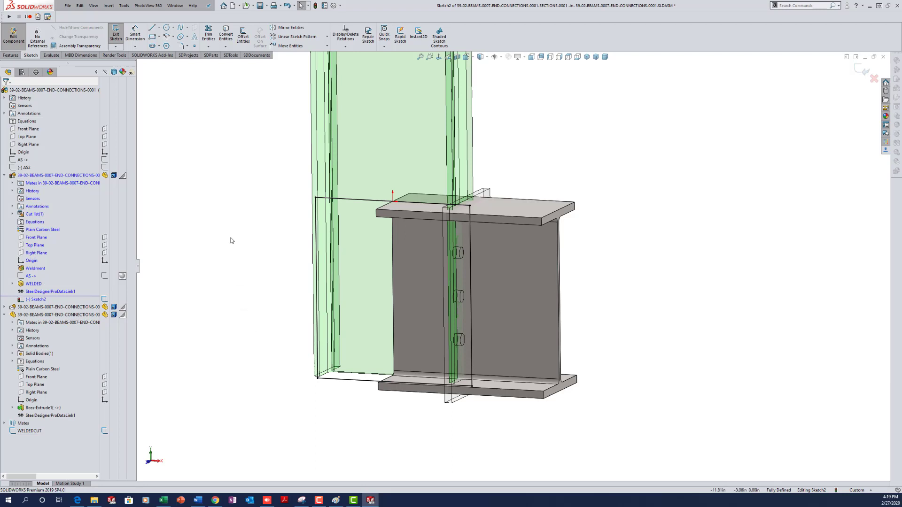
- Cut-extrude the outline Through All - Both on the beam and return to the assembly
{"action": "key", "text": "s"}
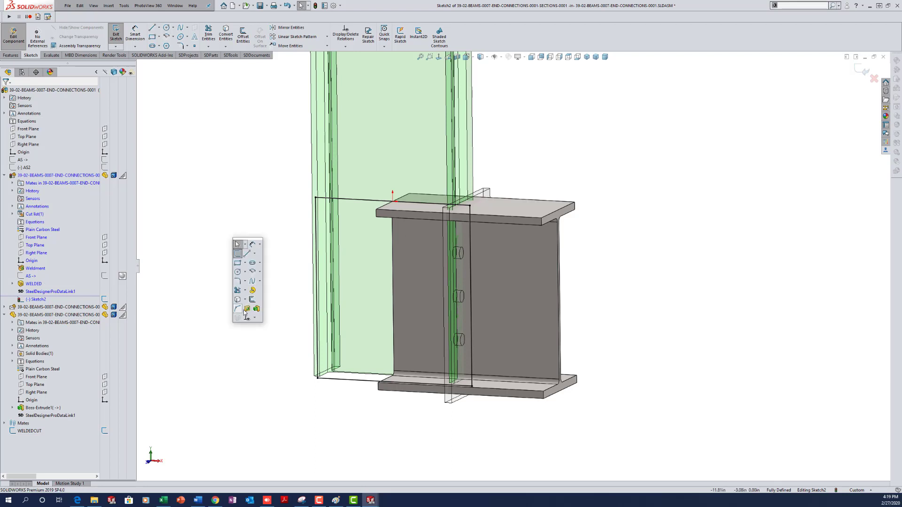
{"action": "left_click", "coordinate": [245, 308]}
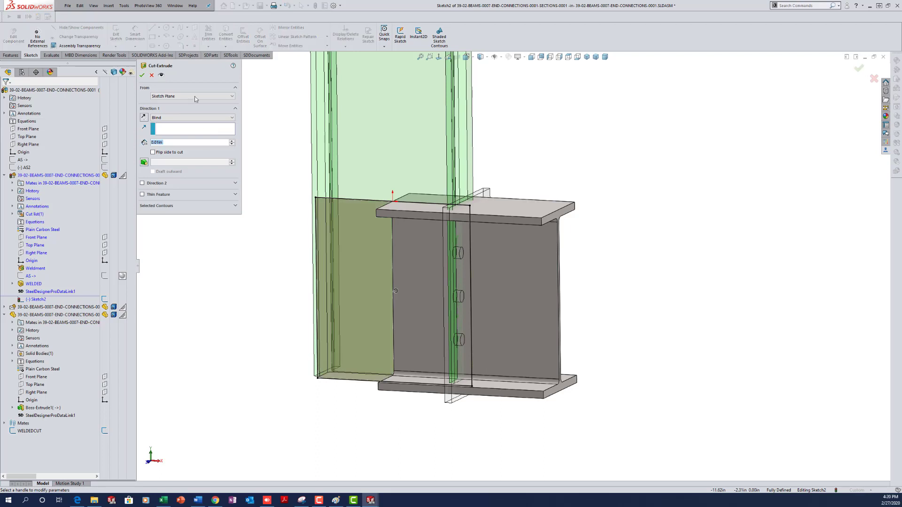
{"action": "left_click", "coordinate": [199, 118]}
{"action": "left_click", "coordinate": [220, 134]}
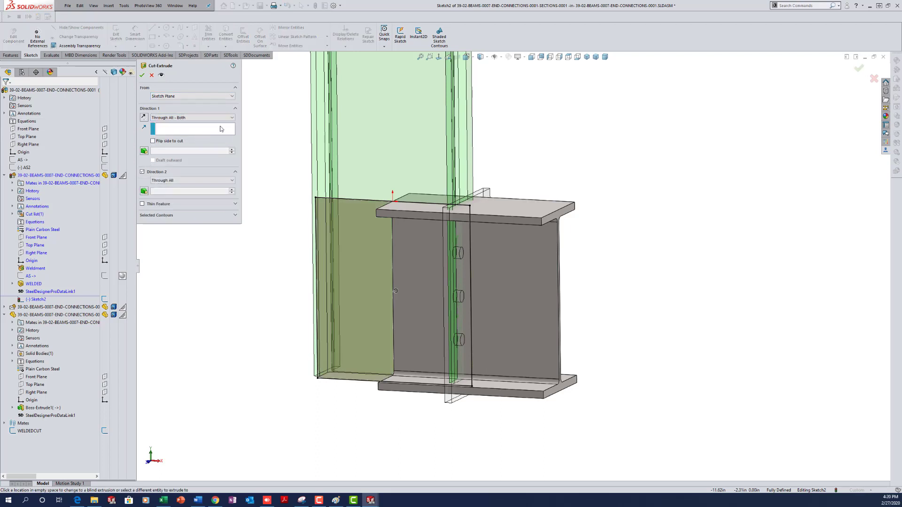
{"action": "left_click", "coordinate": [142, 75]}
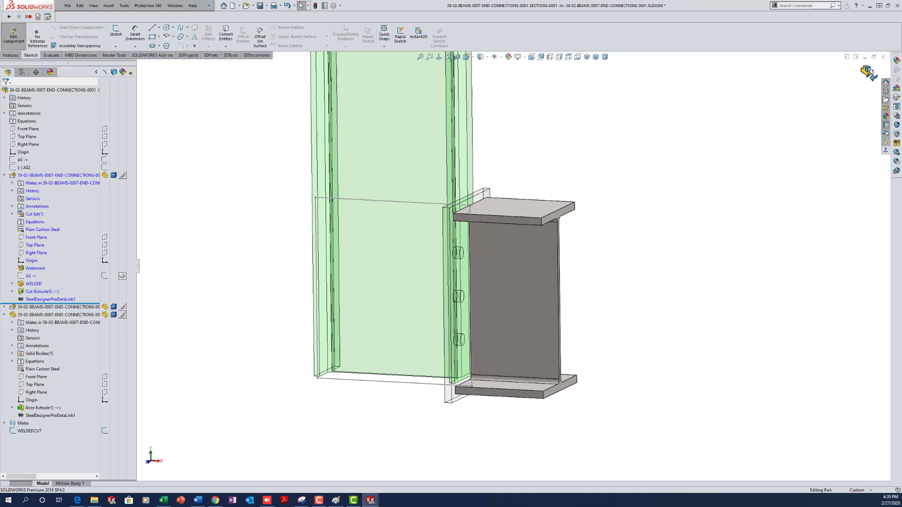
{"action": "left_click", "coordinate": [868, 73]}
- Collapse the first component in the tree, orbit to the trimmed beam, and select the end plate
{"action": "mouse_move", "coordinate": [258, 270]}
{"action": "middle_mouse_down"}
{"action": "mouse_move", "coordinate": [294, 253]}
{"action": "mouse_move", "coordinate": [262, 258]}
{"action": "mouse_move", "coordinate": [256, 277]}
{"action": "middle_mouse_up"}
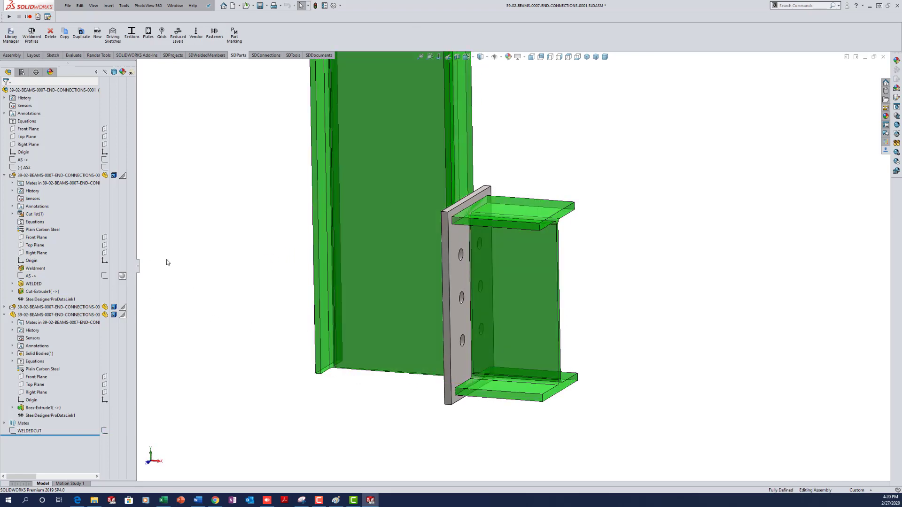
{"action": "left_click", "coordinate": [5, 176]}
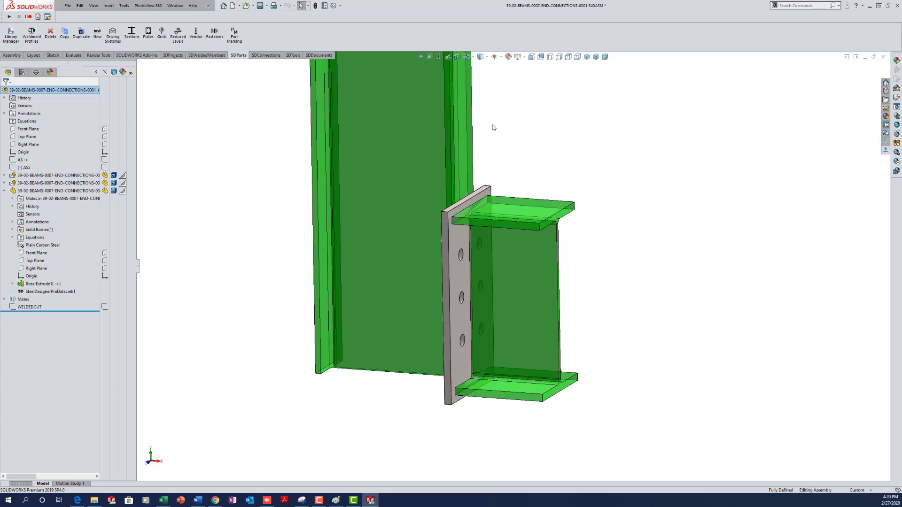
{"action": "mouse_move", "coordinate": [572, 234]}
{"action": "middle_mouse_down"}
{"action": "mouse_move", "coordinate": [498, 238]}
{"action": "mouse_move", "coordinate": [565, 248]}
{"action": "middle_mouse_up"}
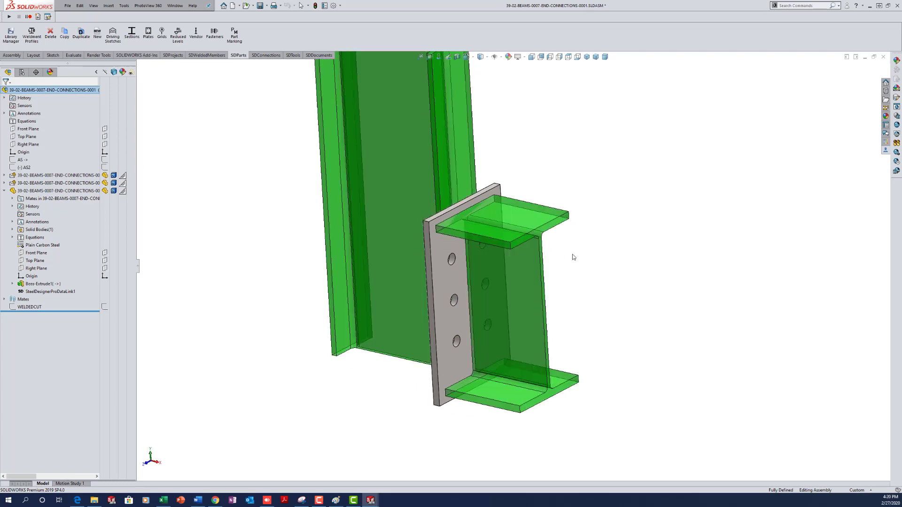
{"action": "scroll", "coordinate": [568, 190], "scroll_direction": "up", "scroll_amount": 5}
{"action": "scroll", "coordinate": [559, 188], "scroll_direction": "down", "scroll_amount": 2}
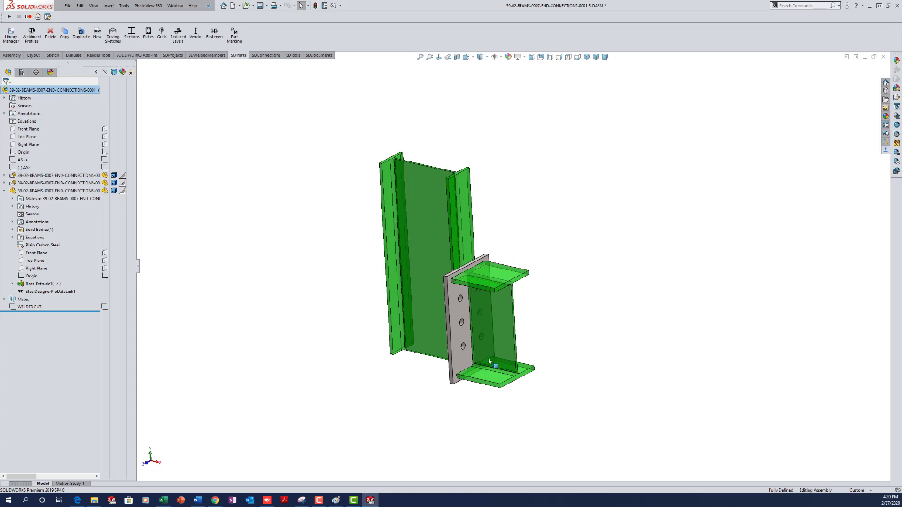
{"action": "left_click", "coordinate": [456, 311]}
- Change the end plate's 3.50 in dimension to 2.75 in and rebuild
{"action": "scroll", "coordinate": [473, 306], "scroll_direction": "down", "scroll_amount": 4}
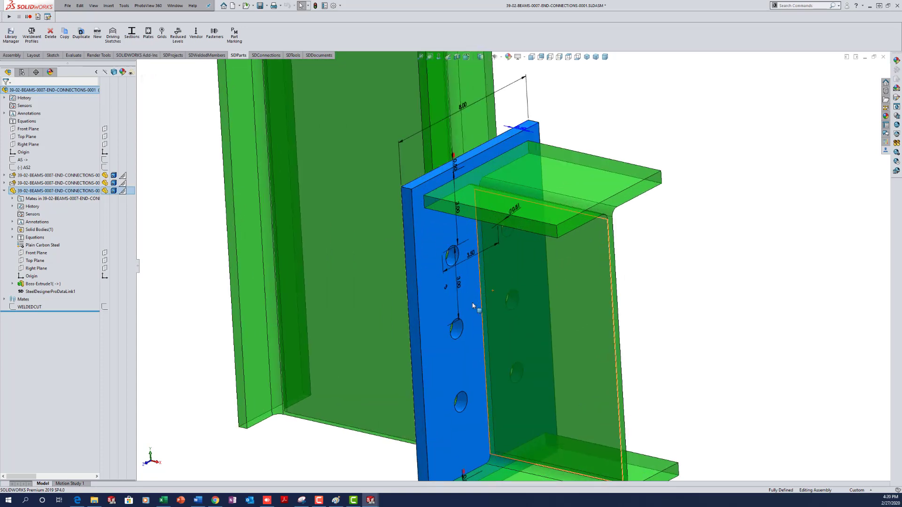
{"action": "double_click", "coordinate": [470, 254]}
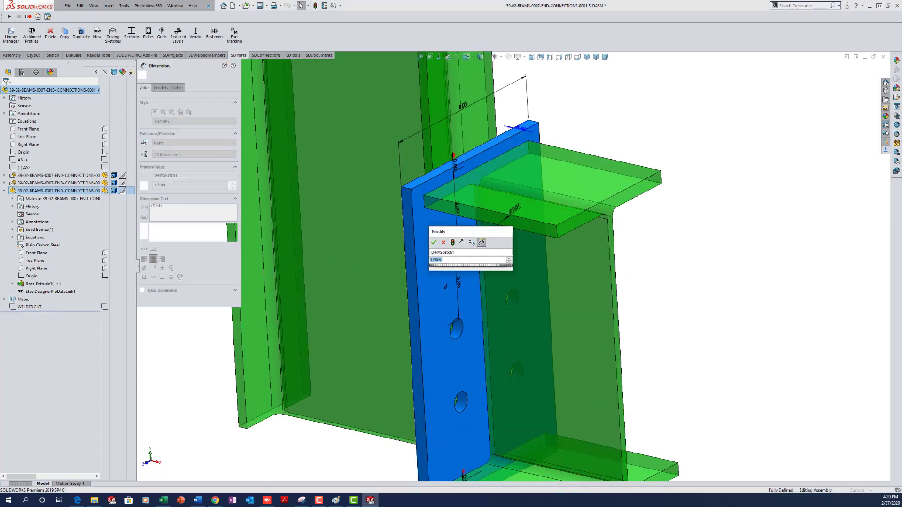
{"action": "type", "text": "2.75"}
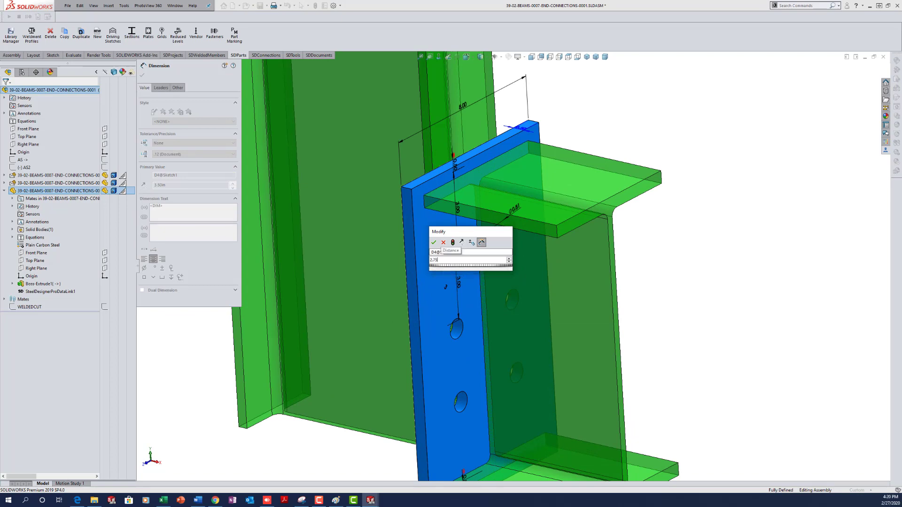
{"action": "key", "text": "Return"}
{"action": "left_click", "coordinate": [672, 306]}
{"action": "key", "text": "ctrl+b"}
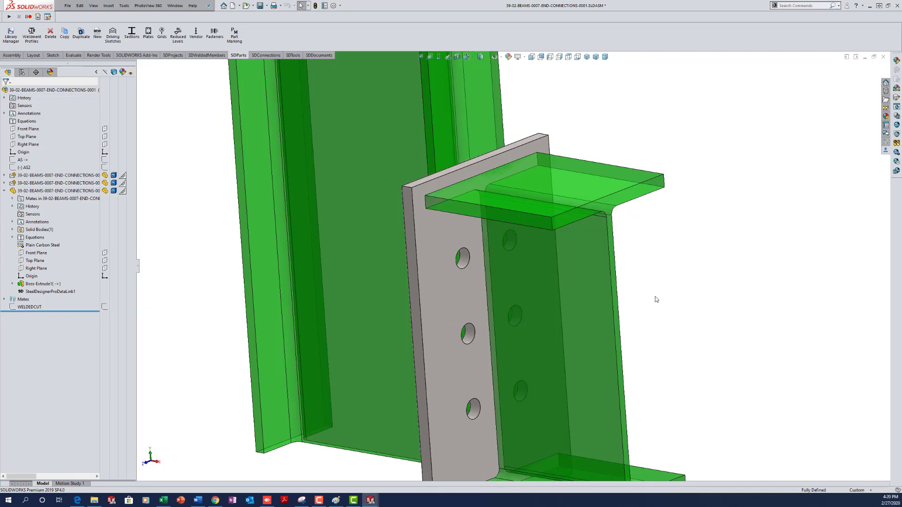
- Save the end-connection assembly and create a new blank part
{"action": "key", "text": "f"}
{"action": "scroll", "coordinate": [600, 298], "scroll_direction": "down", "scroll_amount": 3}
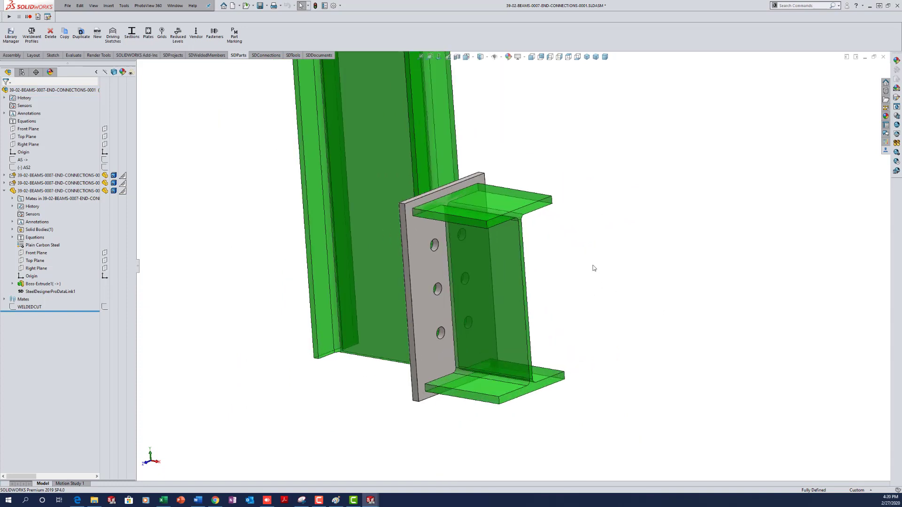
{"action": "key", "text": "ctrl+s"}
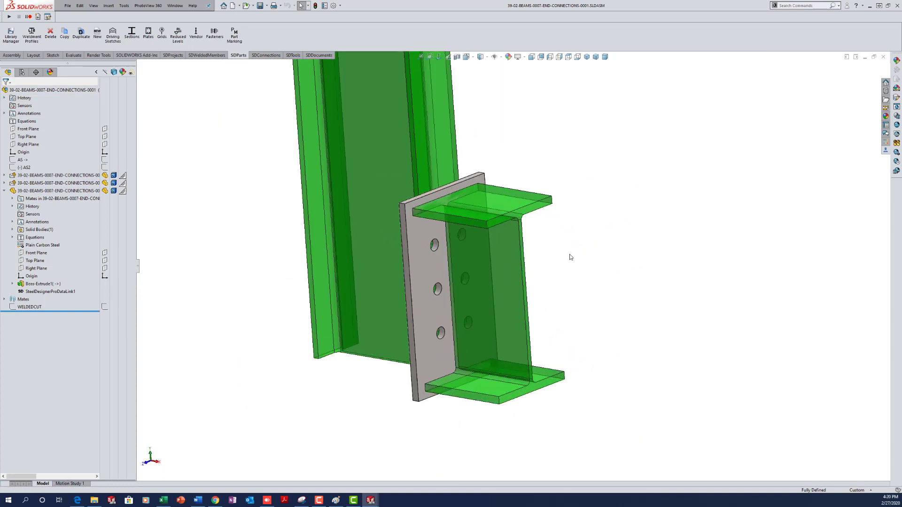
{"action": "key", "text": "ctrl+n"}
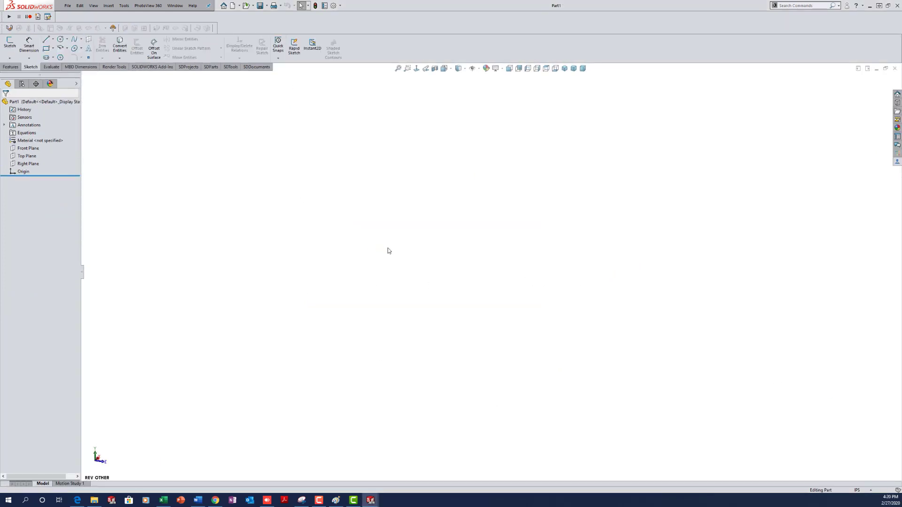
- Save the blank part as 39-02-BEAMS-0007-END-CONNECTIONS-0001-HOLES-0001.SLDPRT, changing PLATES- to HOLES- in the plates file name
{"action": "key", "text": "ctrl+s"}
{"action": "left_click_drag", "start_coordinate": [255, 6], "coordinate": [382, 95]}
{"action": "left_click", "coordinate": [292, 140]}
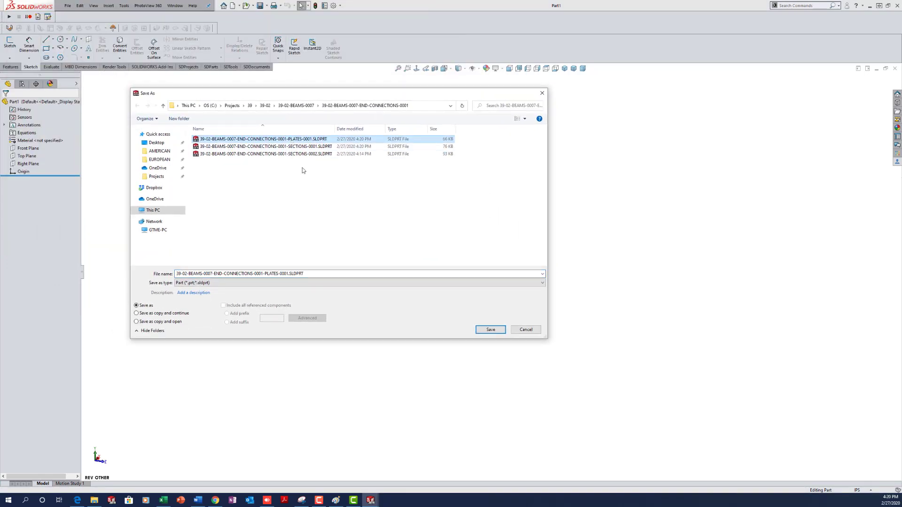
{"action": "double_click", "coordinate": [278, 274]}
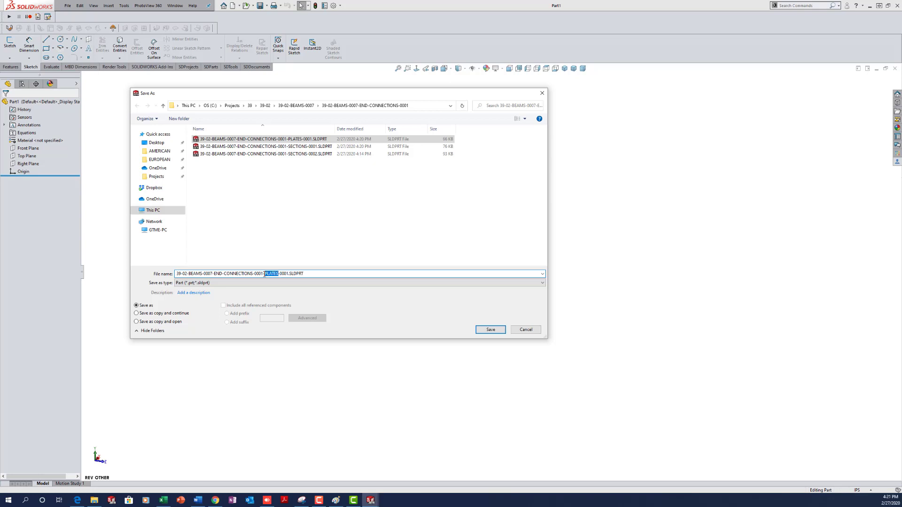
{"action": "type", "text": "HOLES-"}
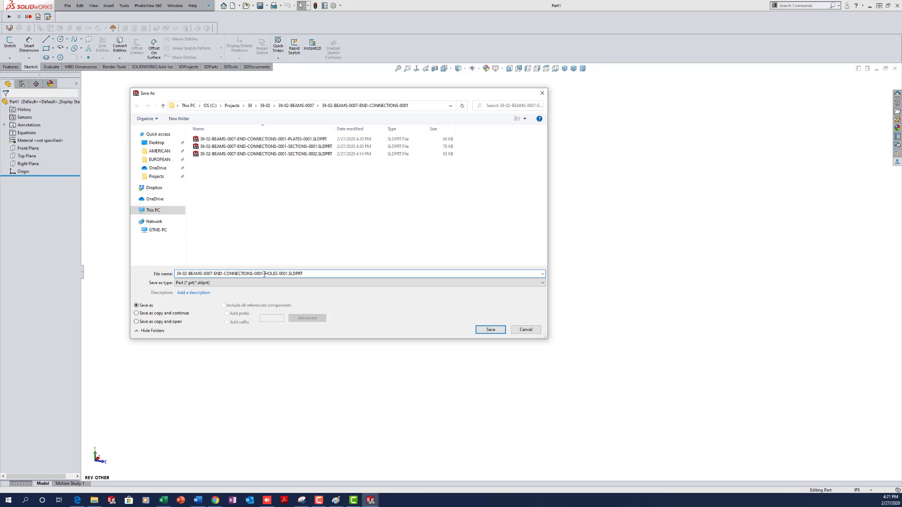
{"action": "key", "text": "Return"}
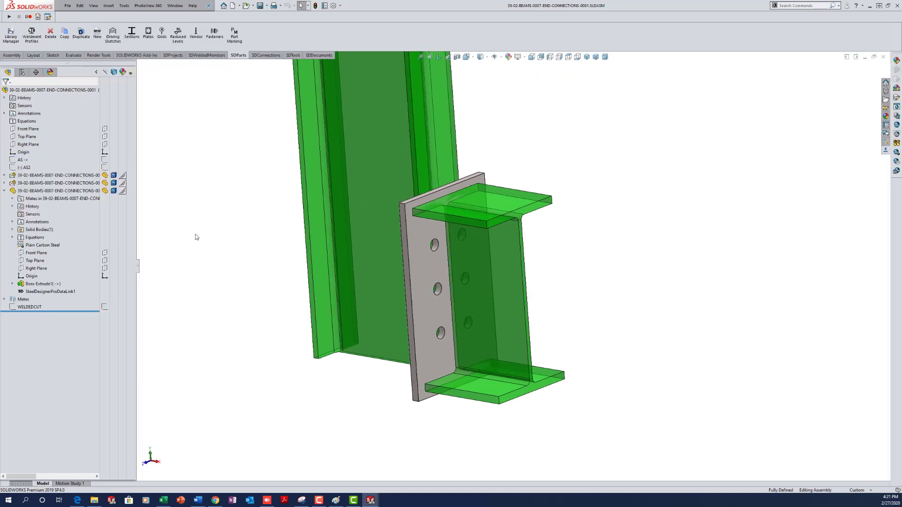
- Insert the HOLES part into the assembly and mate its origin coincident to the assembly origin
{"action": "left_click", "coordinate": [14, 56]}
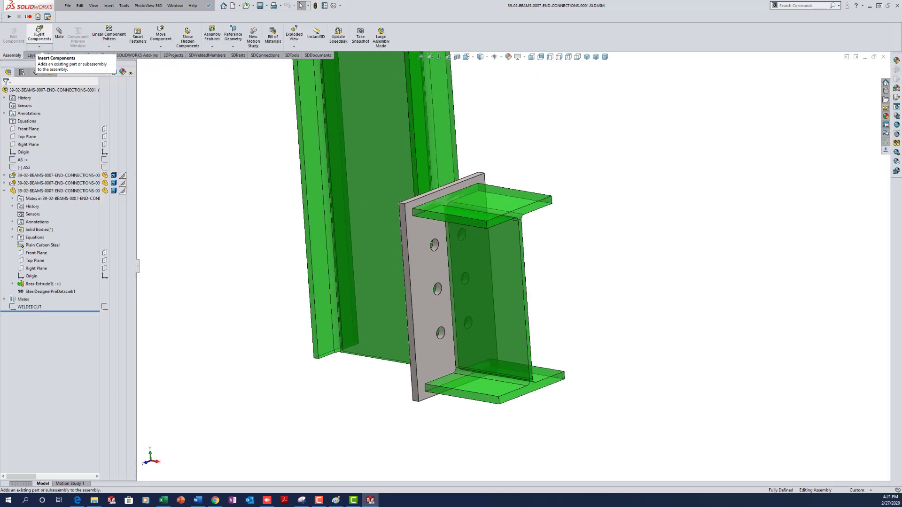
{"action": "left_click", "coordinate": [37, 34]}
{"action": "left_click", "coordinate": [174, 145]}
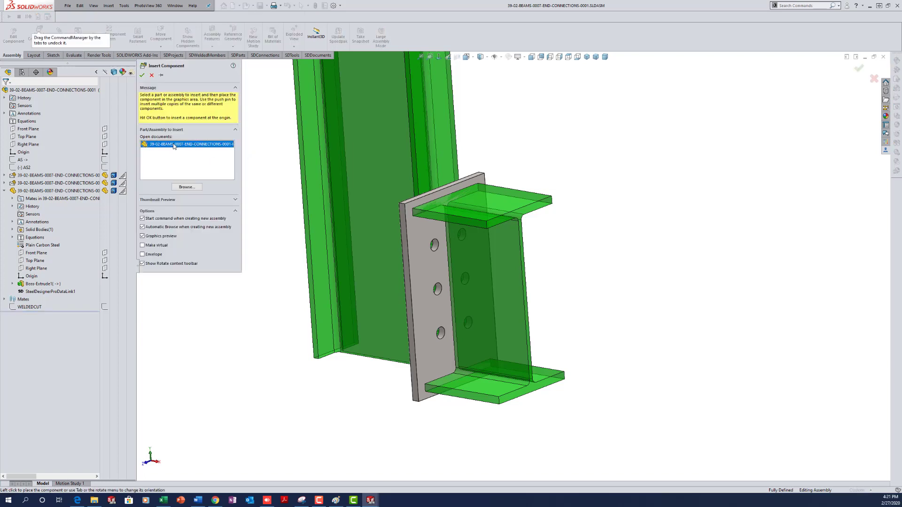
{"action": "left_click", "coordinate": [619, 303]}
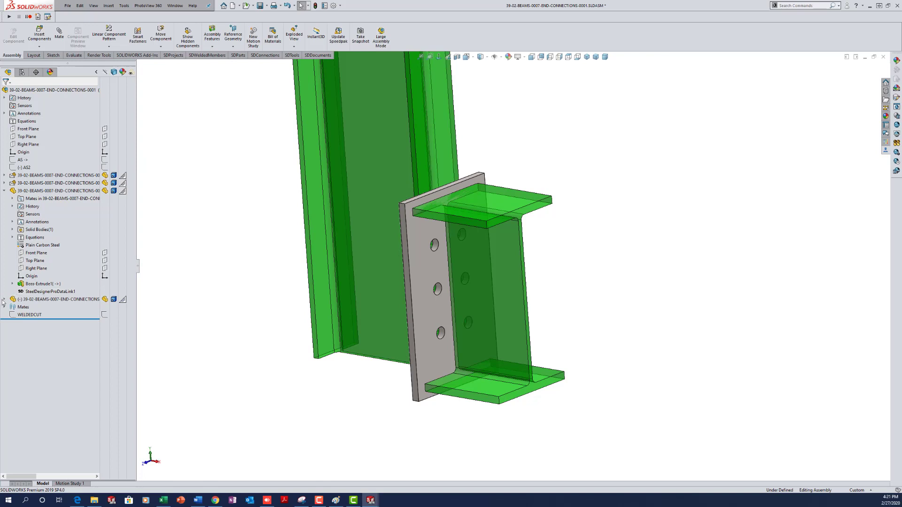
{"action": "left_click", "coordinate": [5, 299]}
{"action": "left_click", "coordinate": [31, 369]}
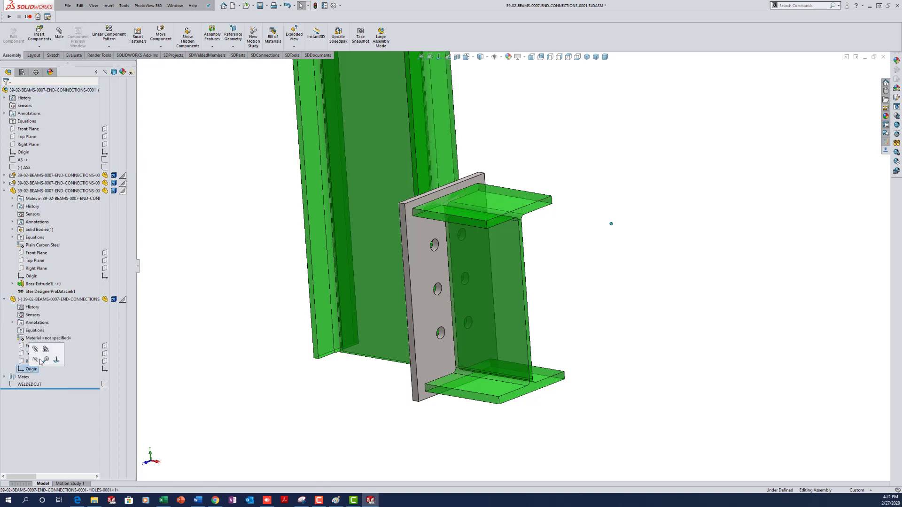
{"action": "left_click", "coordinate": [32, 277], "text": "ctrl"}
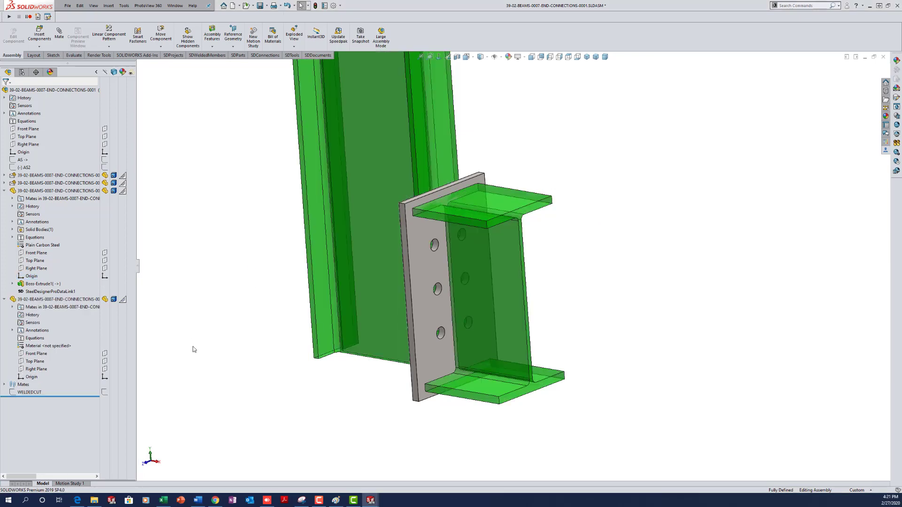
- Set the HOLES component to Envelope in its Component Properties
{"action": "mouse_move", "coordinate": [47, 302]}
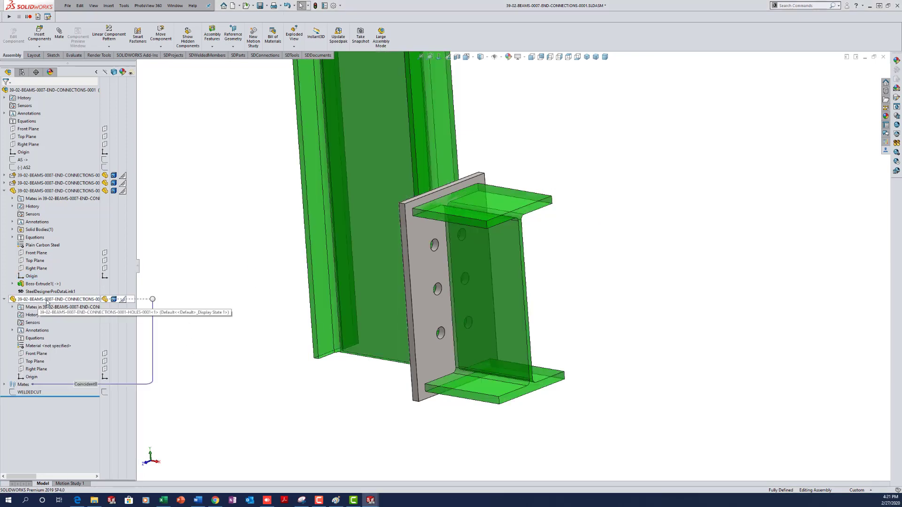
{"action": "right_click", "coordinate": [47, 302]}
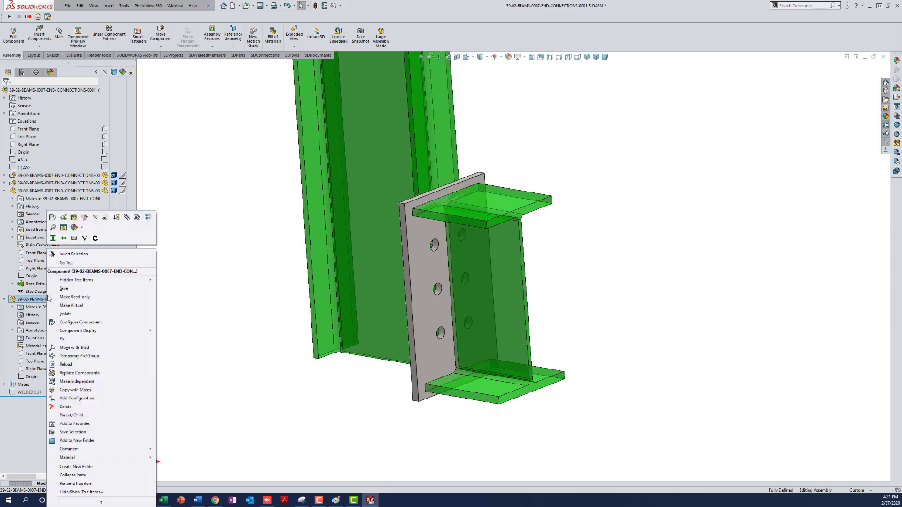
{"action": "left_click", "coordinate": [146, 219]}
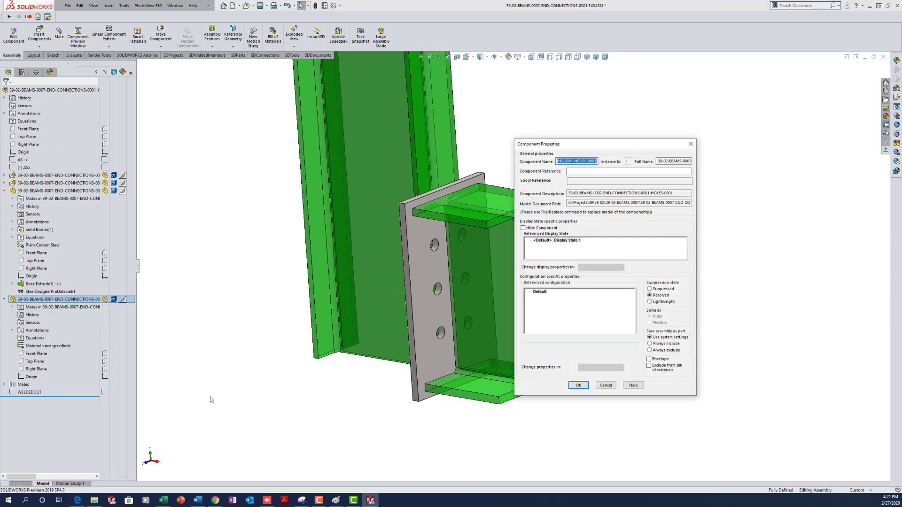
{"action": "left_click", "coordinate": [650, 359]}
{"action": "left_click", "coordinate": [578, 386]}
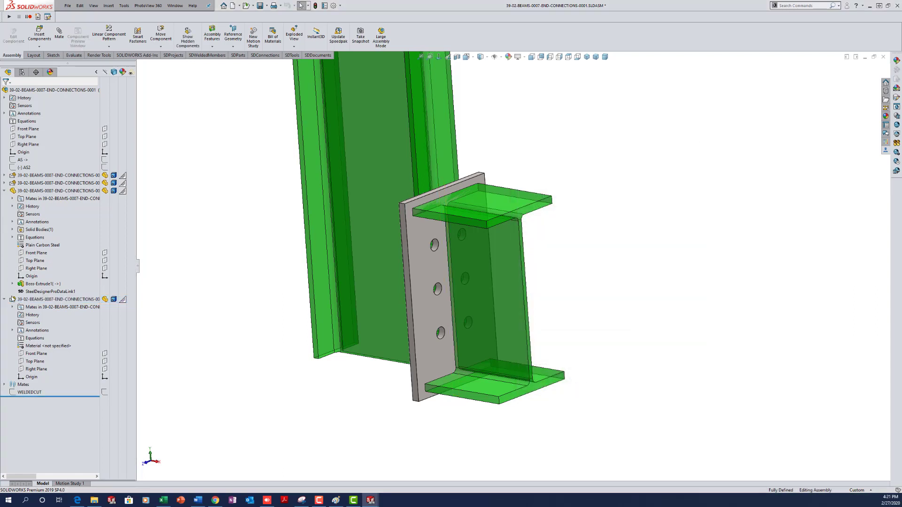
- Move the HOLES component up the tree, save the assembly, and edit the part in context
{"action": "left_click_drag", "start_coordinate": [12, 299], "coordinate": [9, 188]}
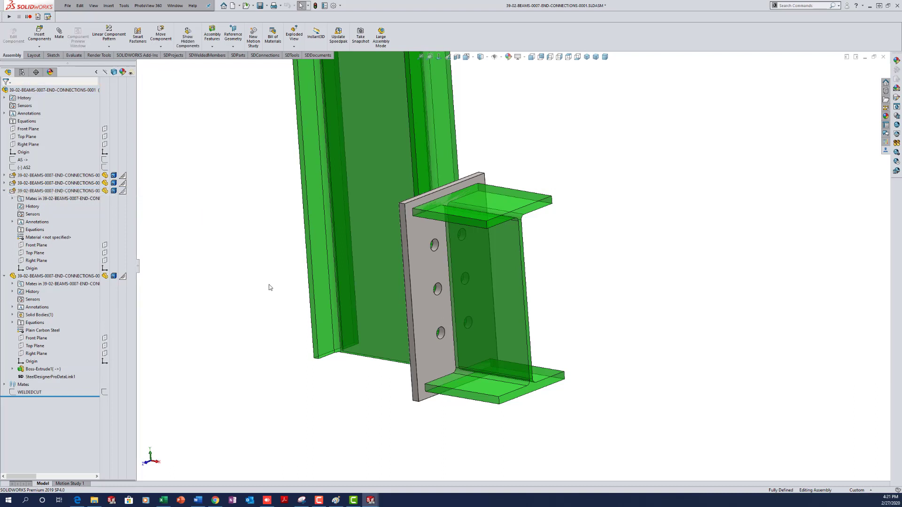
{"action": "key", "text": "ctrl+s"}
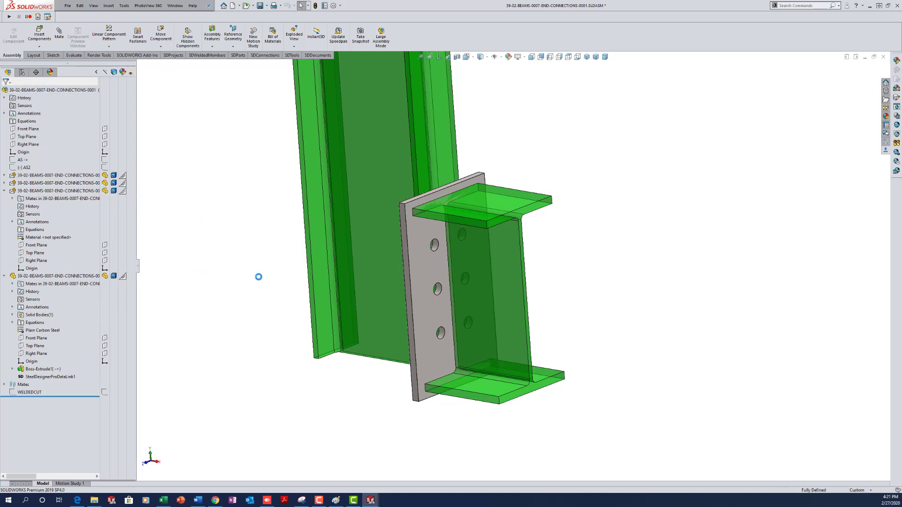
{"action": "right_click", "coordinate": [56, 190]}
{"action": "left_click", "coordinate": [93, 161]}
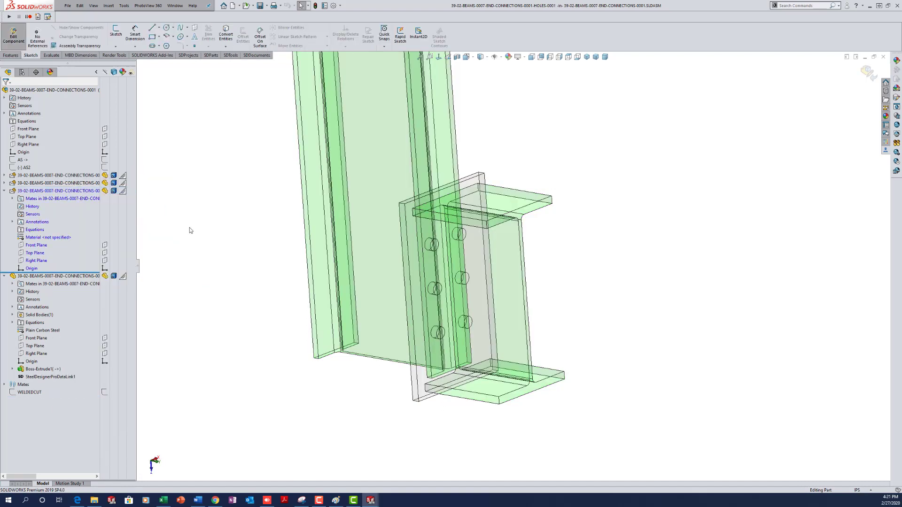
- Sketch on the HOLES Top Plane and convert only the end plate's six hole loops into circles
{"action": "left_click", "coordinate": [34, 253]}
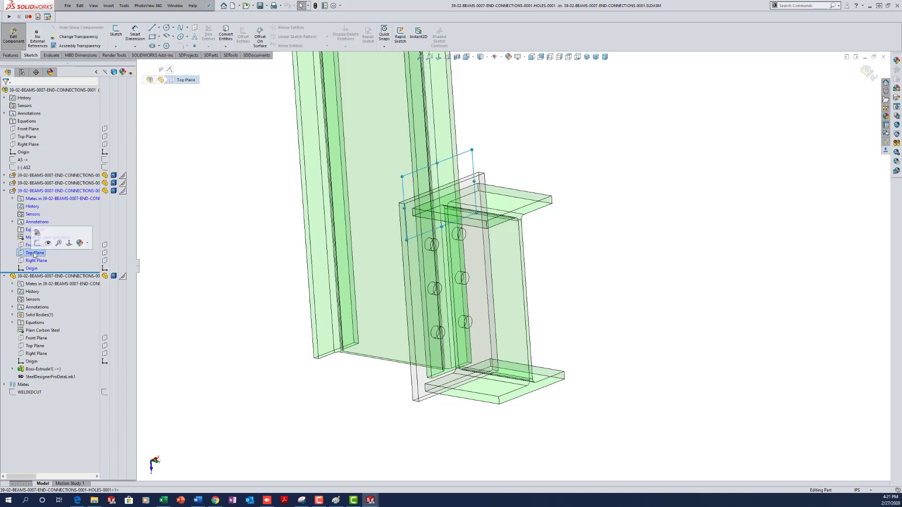
{"action": "left_click", "coordinate": [37, 243]}
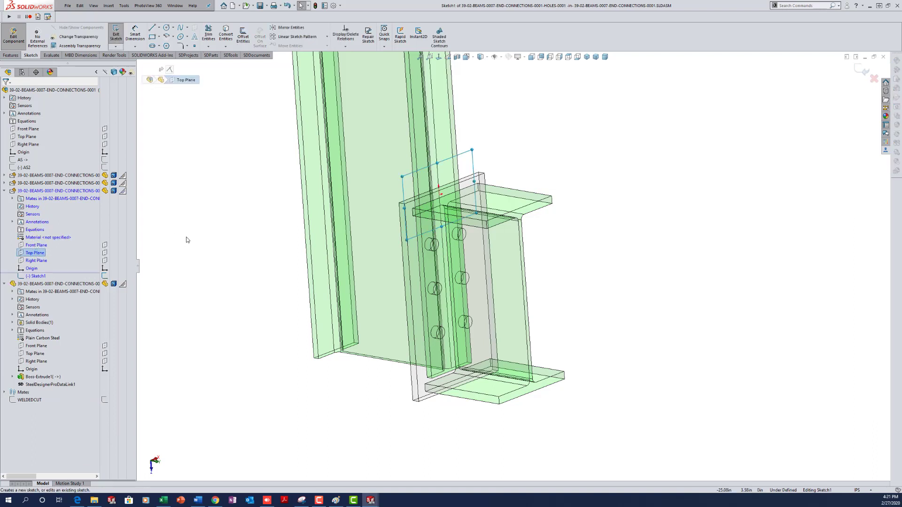
{"action": "left_click", "coordinate": [226, 38]}
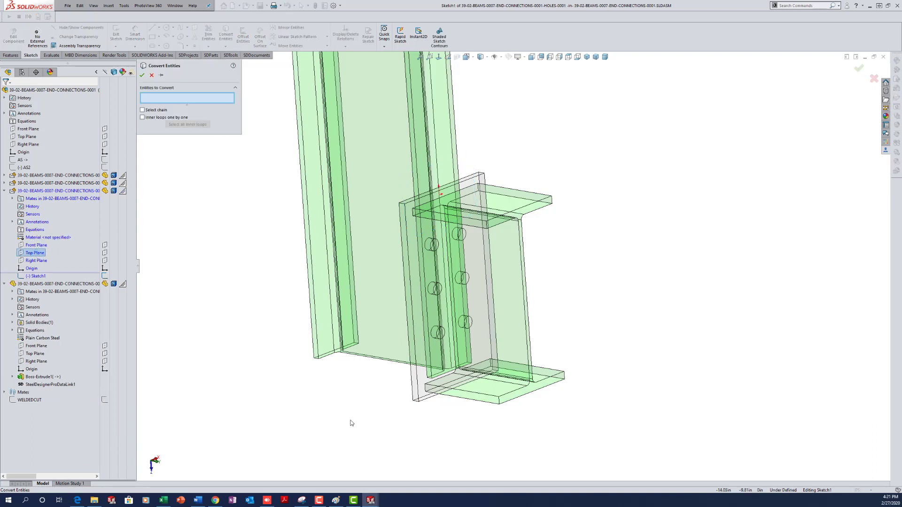
{"action": "left_click", "coordinate": [425, 394]}
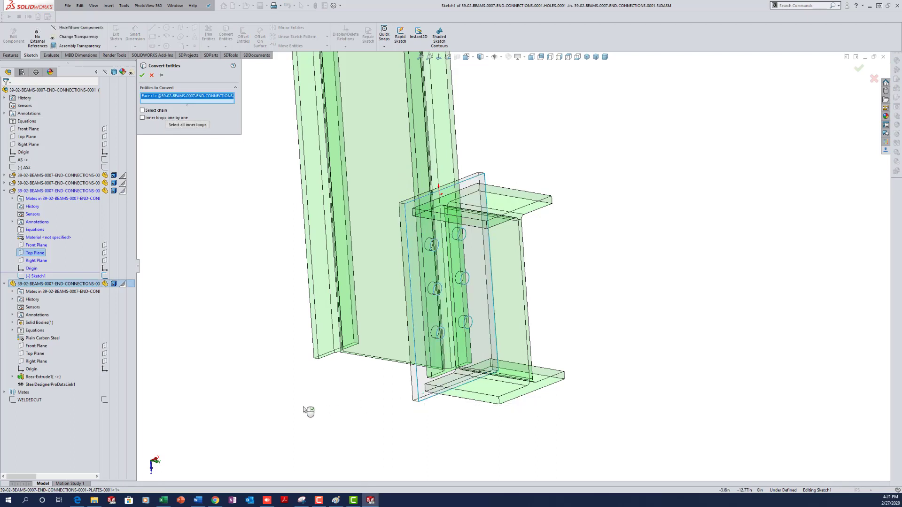
{"action": "left_click", "coordinate": [188, 125]}
{"action": "right_click", "coordinate": [182, 99]}
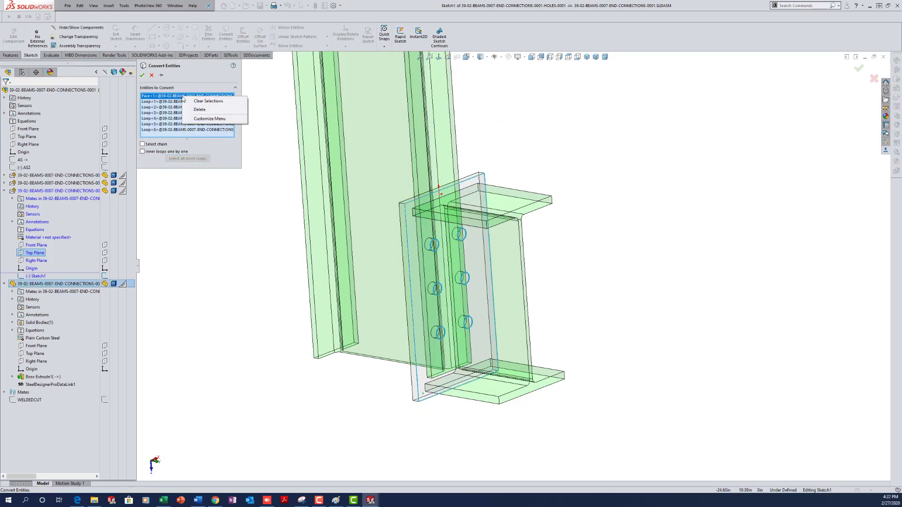
{"action": "left_click", "coordinate": [218, 112]}
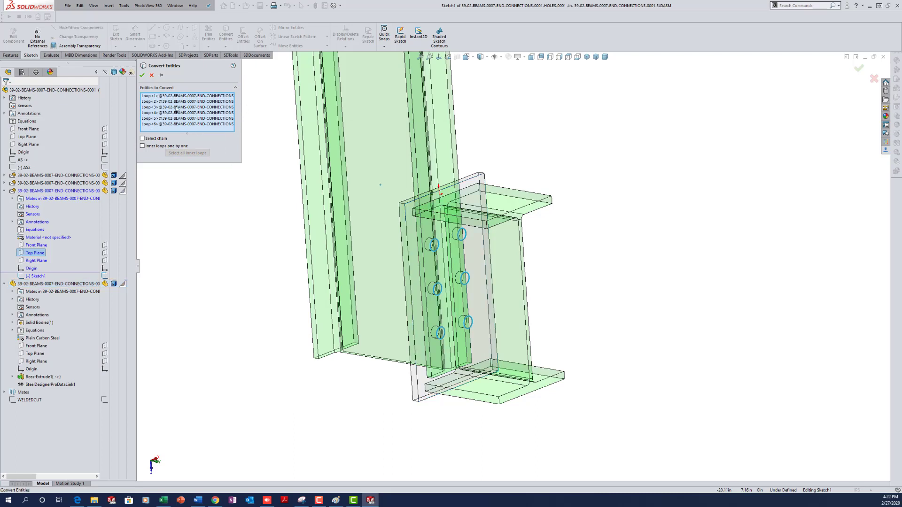
{"action": "left_click", "coordinate": [142, 75]}
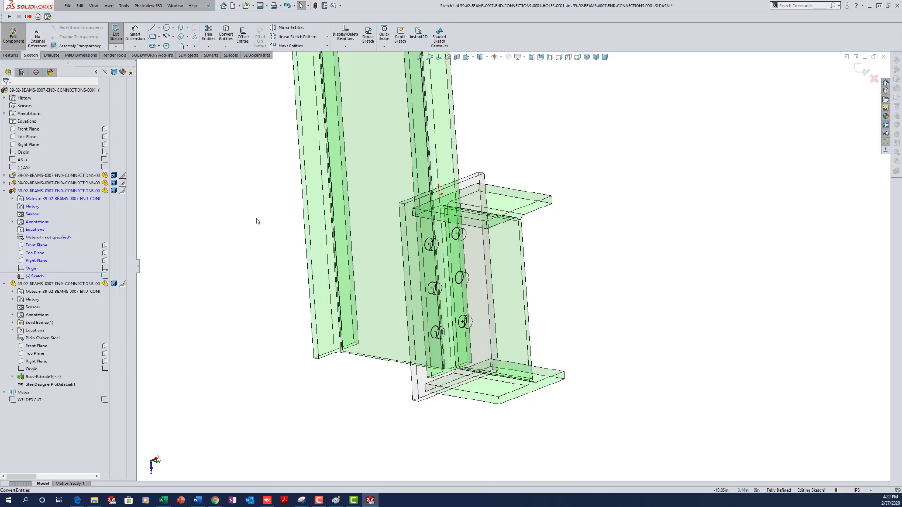
{"action": "key", "text": "s"}
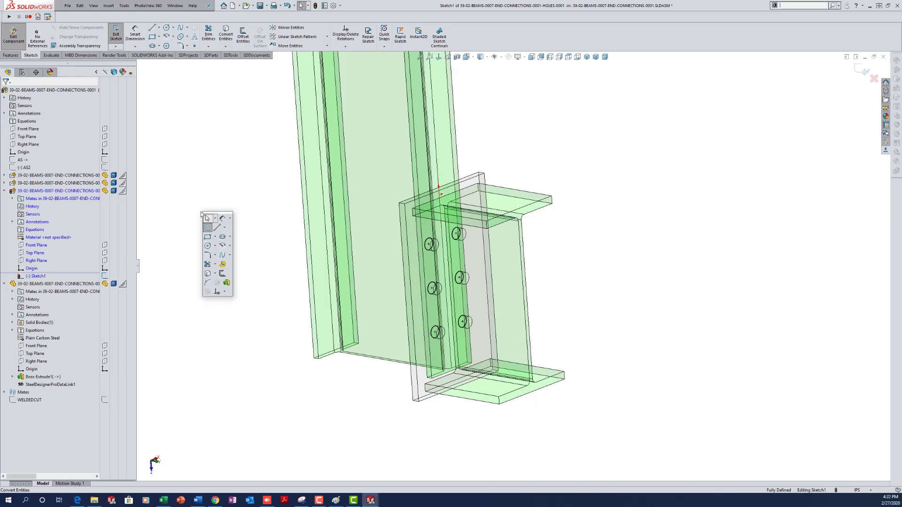
{"action": "left_click", "coordinate": [227, 282]}
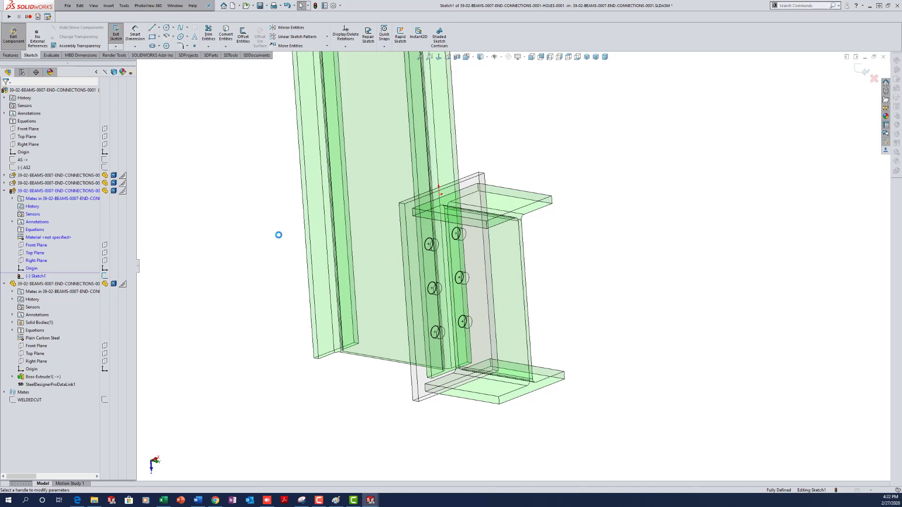
- Extrude the six hole circles Mid Plane to a 3 in depth
{"action": "left_click", "coordinate": [171, 117]}
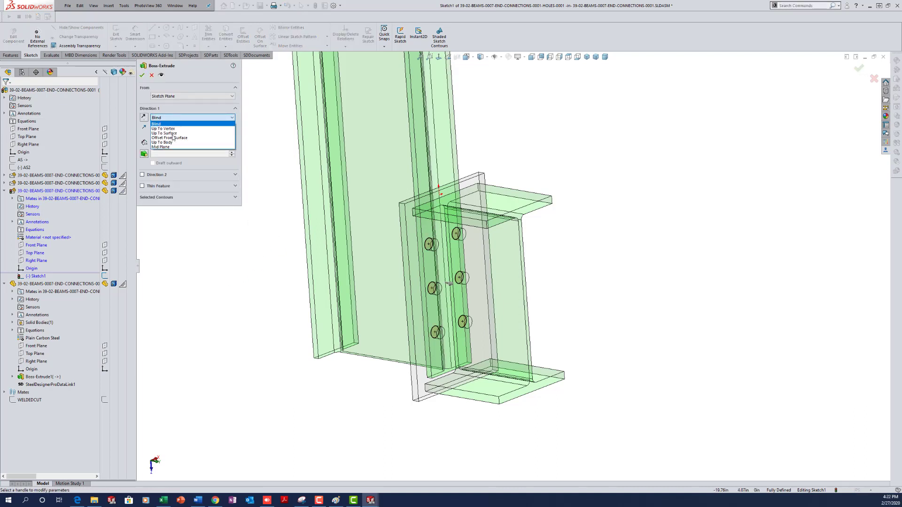
{"action": "left_click", "coordinate": [172, 147]}
{"action": "type", "text": "3"}
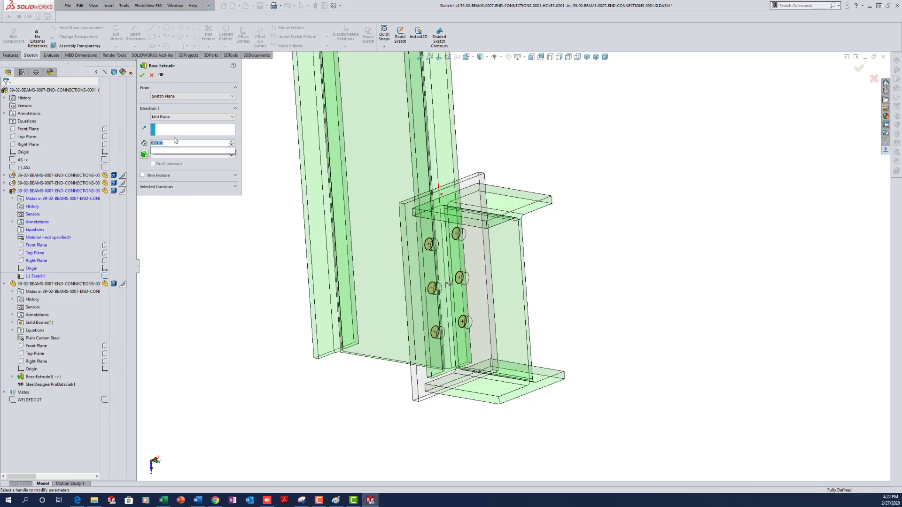
{"action": "key", "text": "Return"}
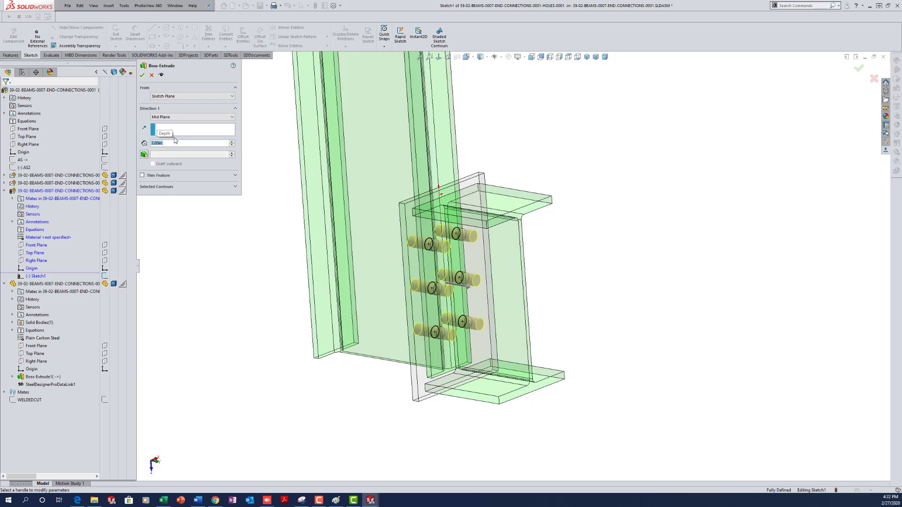
{"action": "left_click", "coordinate": [141, 76]}
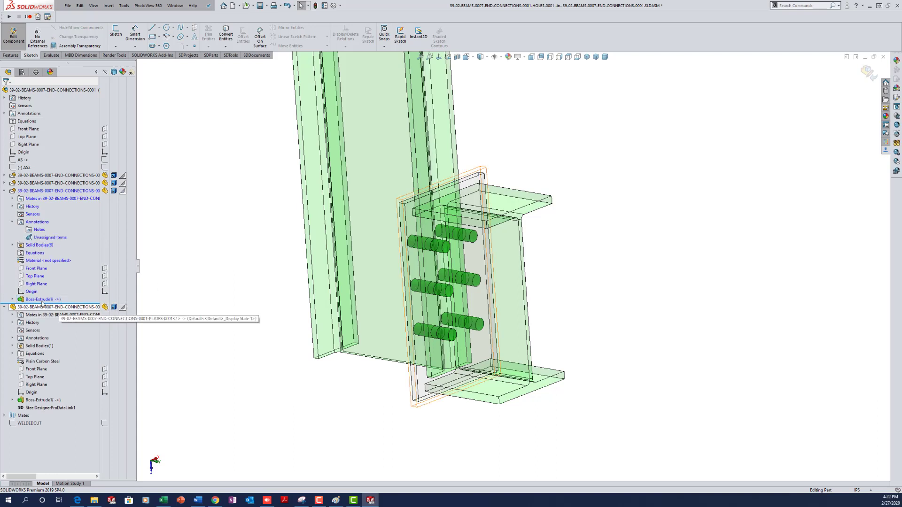
- Rename the extrude feature BOLTED1 and widen the FeatureManager panel
{"action": "left_click", "coordinate": [41, 299]}
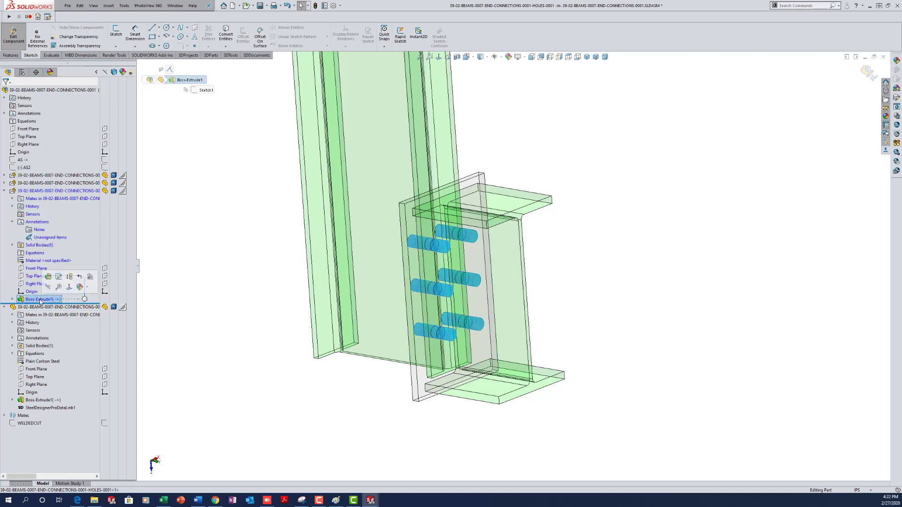
{"action": "left_click", "coordinate": [41, 300]}
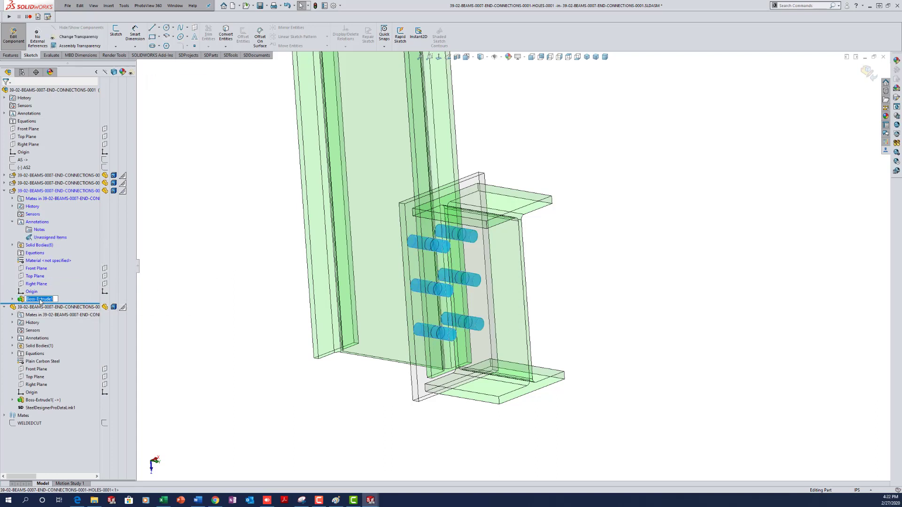
{"action": "type", "text": "BOLTED1"}
{"action": "key", "text": "Return"}
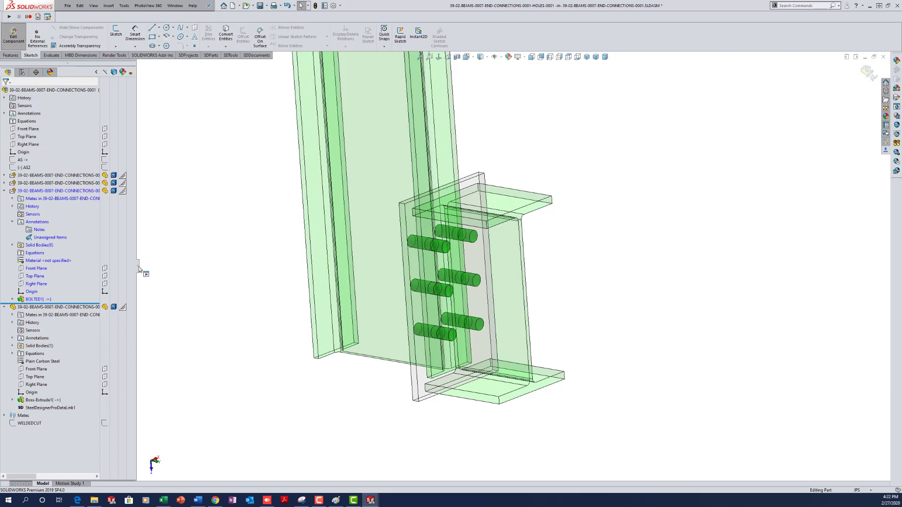
{"action": "left_click_drag", "start_coordinate": [139, 268], "coordinate": [183, 270]}
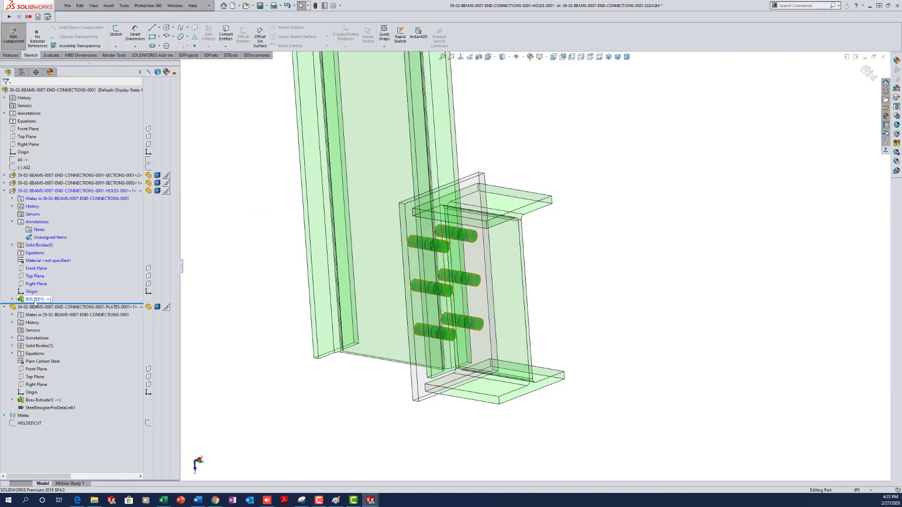
- Exit in-context editing of the HOLES part, inspect the connection, and save the assembly
{"action": "mouse_move", "coordinate": [35, 303]}
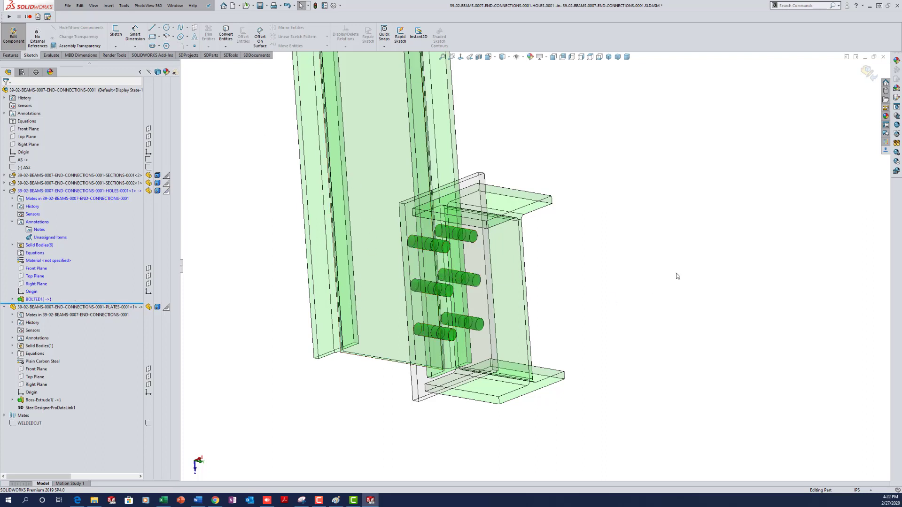
{"action": "left_click", "coordinate": [867, 69]}
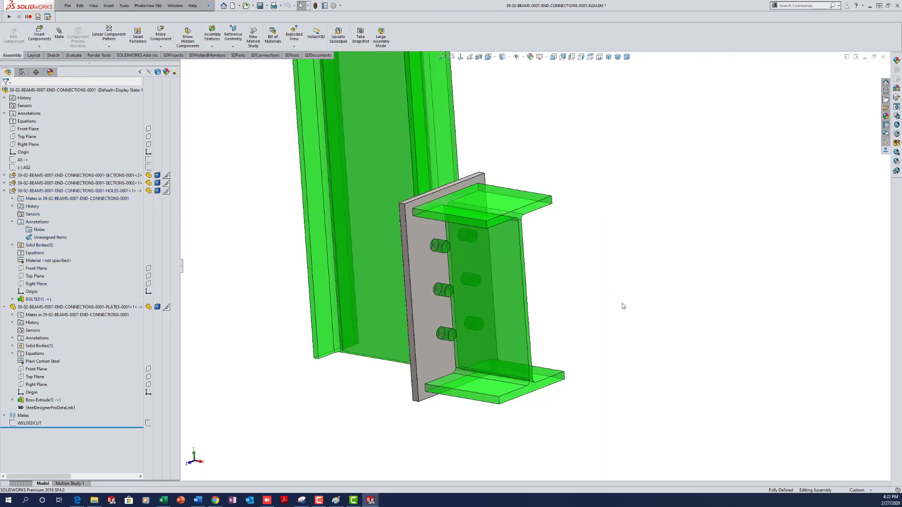
{"action": "mouse_move", "coordinate": [583, 275]}
{"action": "middle_mouse_down"}
{"action": "mouse_move", "coordinate": [576, 249]}
{"action": "mouse_move", "coordinate": [565, 286]}
{"action": "middle_mouse_up"}
{"action": "scroll", "coordinate": [567, 285], "scroll_direction": "up", "scroll_amount": 1}
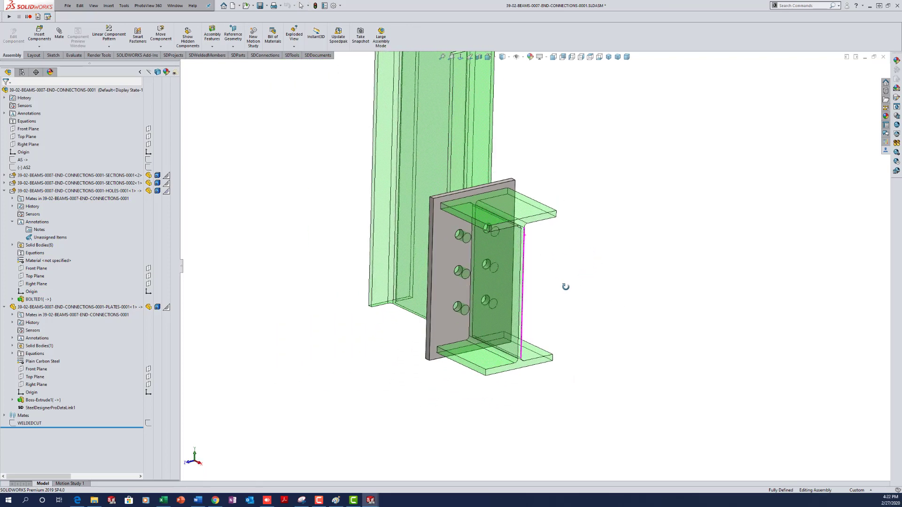
{"action": "scroll", "coordinate": [552, 230], "scroll_direction": "down", "scroll_amount": 1}
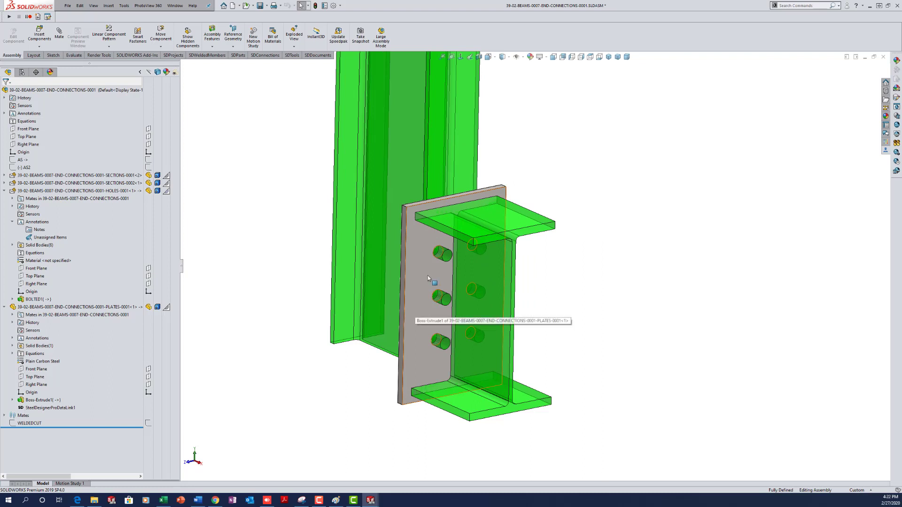
{"action": "middle_click_drag", "start_coordinate": [559, 266], "coordinate": [555, 266]}
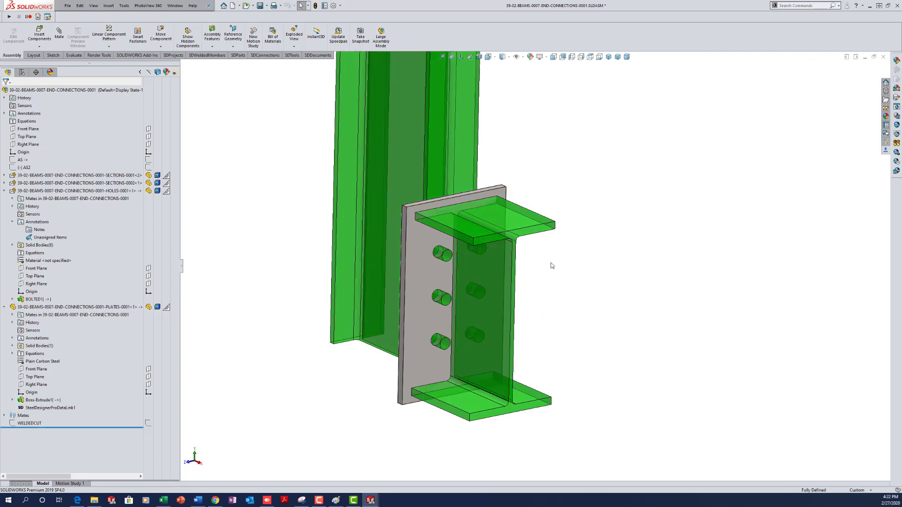
{"action": "key", "text": "ctrl+s"}
- Add PLAIN-treatment fasteners running from the end plate face to the opposite column flange face
{"action": "left_click", "coordinate": [238, 55]}
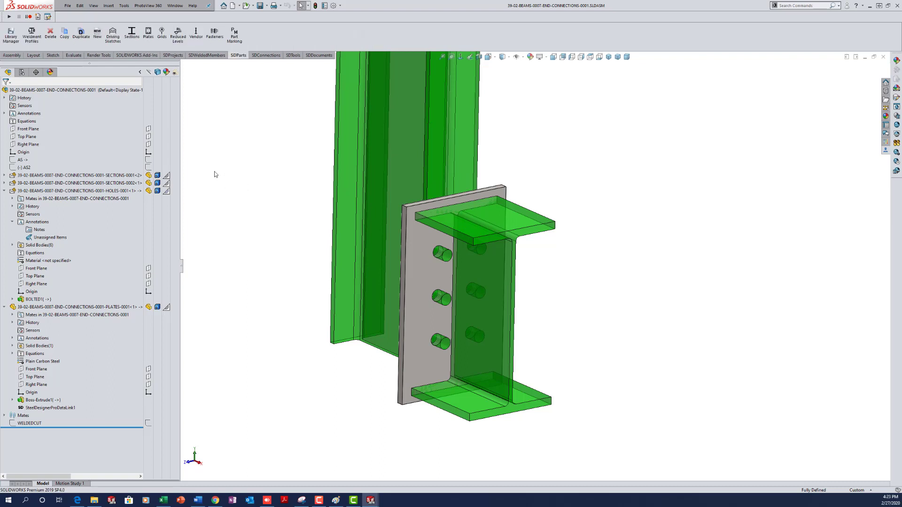
{"action": "left_click", "coordinate": [215, 33]}
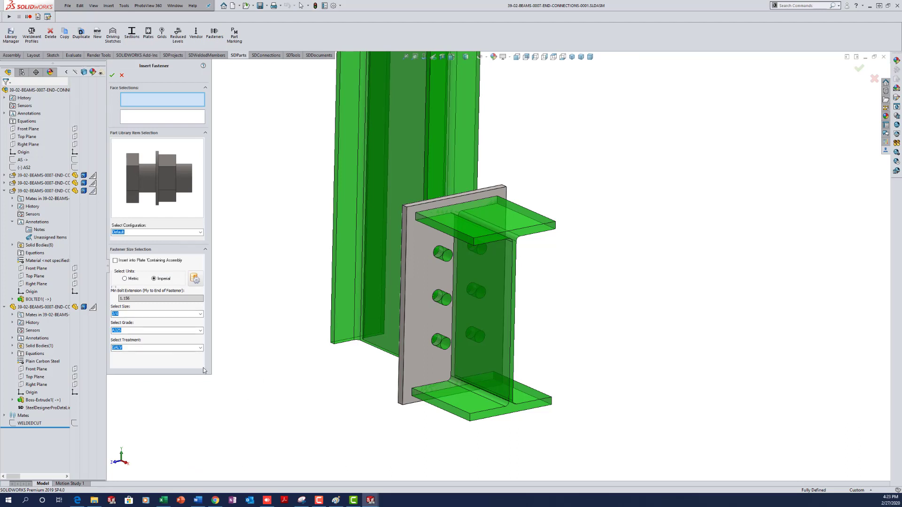
{"action": "left_click", "coordinate": [200, 347]}
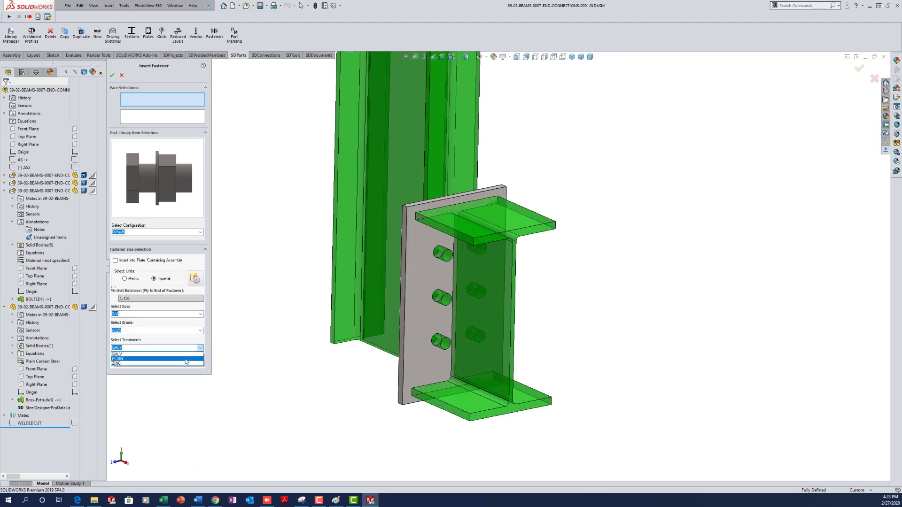
{"action": "left_click", "coordinate": [187, 359]}
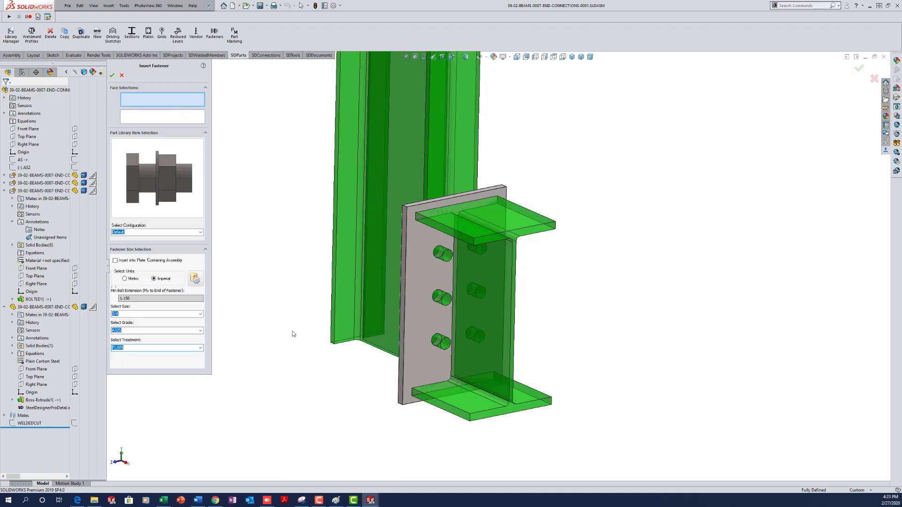
{"action": "left_click", "coordinate": [410, 310]}
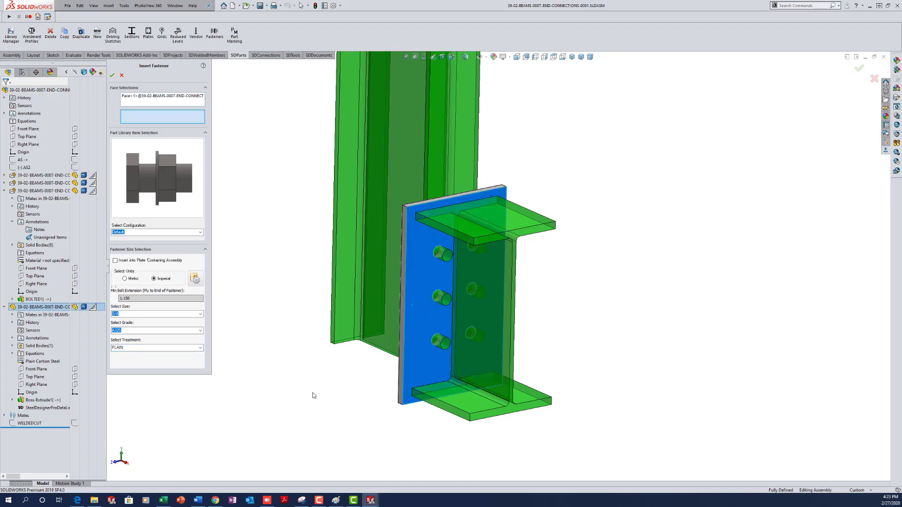
{"action": "mouse_move", "coordinate": [314, 396]}
{"action": "middle_mouse_down"}
{"action": "mouse_move", "coordinate": [348, 391]}
{"action": "mouse_move", "coordinate": [414, 459]}
{"action": "mouse_move", "coordinate": [382, 439]}
{"action": "mouse_move", "coordinate": [395, 424]}
{"action": "mouse_move", "coordinate": [400, 451]}
{"action": "middle_mouse_up"}
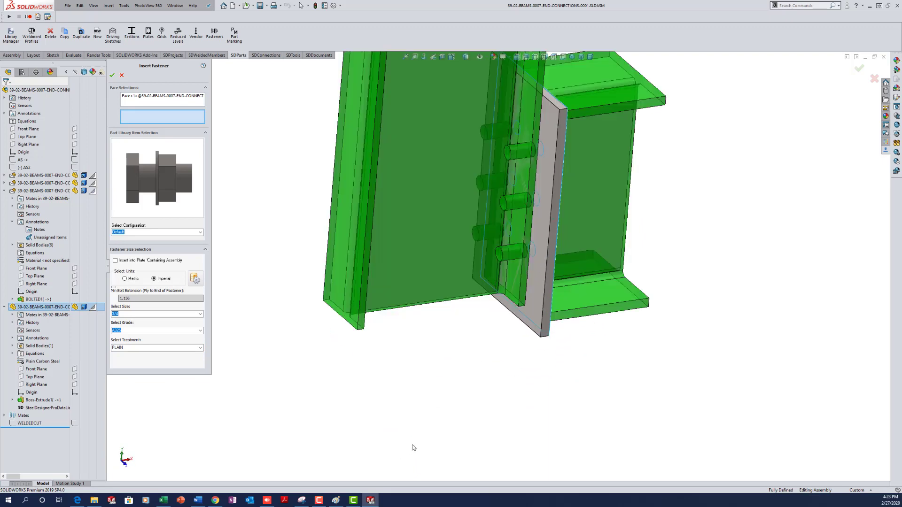
{"action": "left_click", "coordinate": [508, 305]}
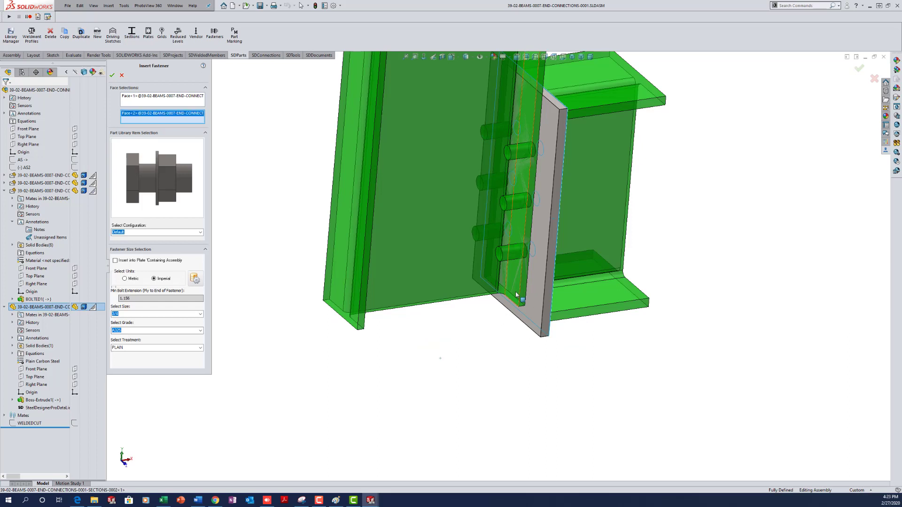
{"action": "left_click", "coordinate": [112, 75]}
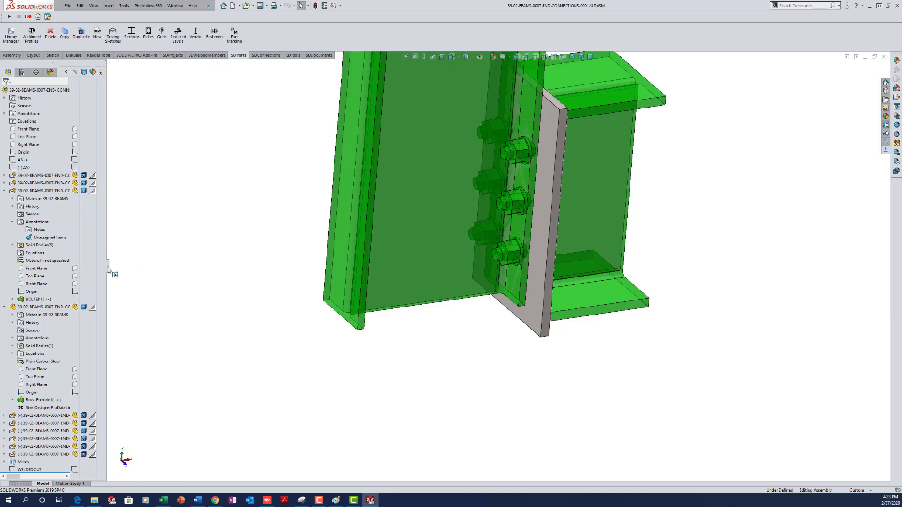
- Widen and collapse the FeatureManager tree and orbit to view the bolted connection
{"action": "left_click_drag", "start_coordinate": [108, 271], "coordinate": [137, 267]}
{"action": "right_click", "coordinate": [83, 145]}
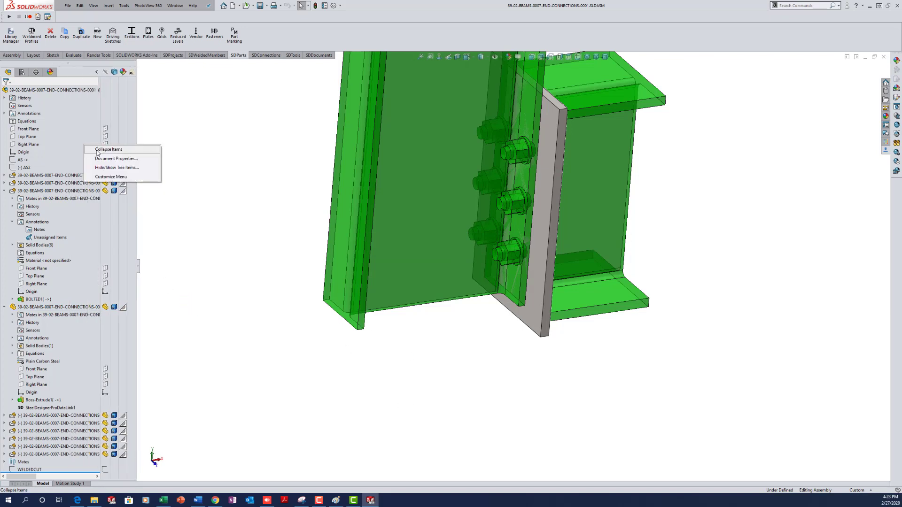
{"action": "left_click", "coordinate": [100, 149]}
{"action": "middle_click_drag", "start_coordinate": [504, 366], "coordinate": [416, 374]}
{"action": "scroll", "coordinate": [416, 374], "scroll_direction": "up", "scroll_amount": 4}
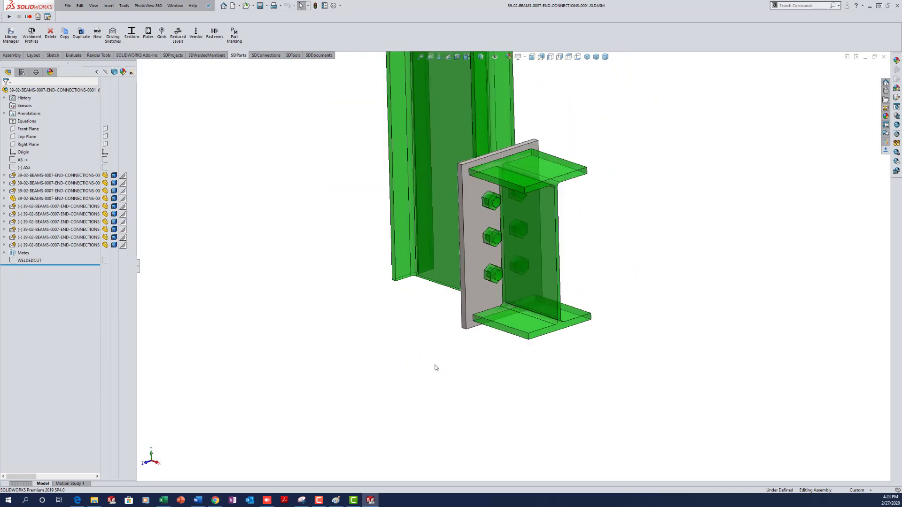
{"action": "scroll", "coordinate": [549, 193], "scroll_direction": "down", "scroll_amount": 3}
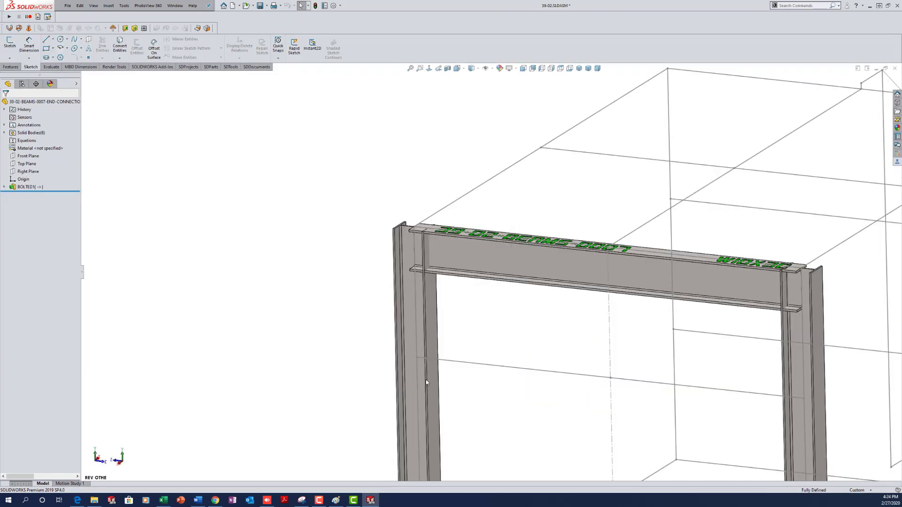
{"action": "scroll", "coordinate": [500, 335], "scroll_direction": "up", "scroll_amount": 2}
{"action": "scroll", "coordinate": [458, 267], "scroll_direction": "down", "scroll_amount": 6}
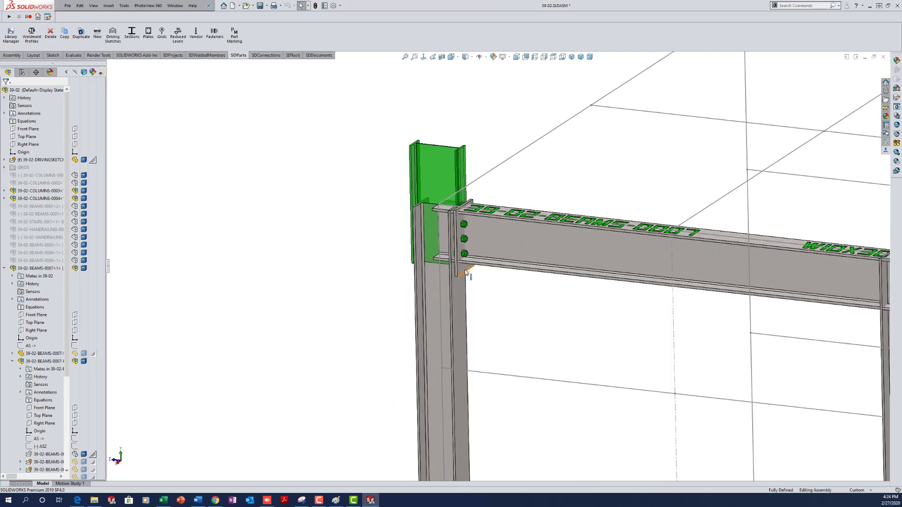
- Show the hidden beam component in the 39-02 assembly and save it
{"action": "left_click", "coordinate": [454, 272]}
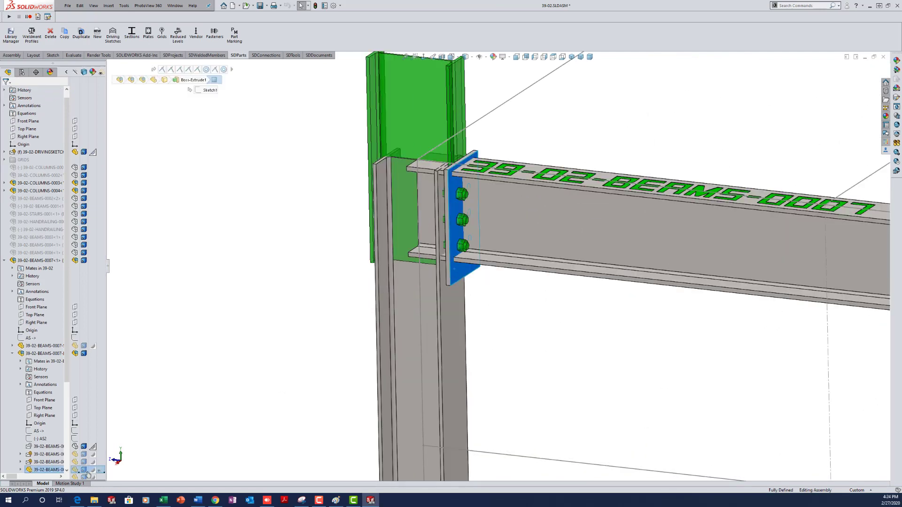
{"action": "left_click", "coordinate": [76, 446]}
{"action": "left_click", "coordinate": [329, 326]}
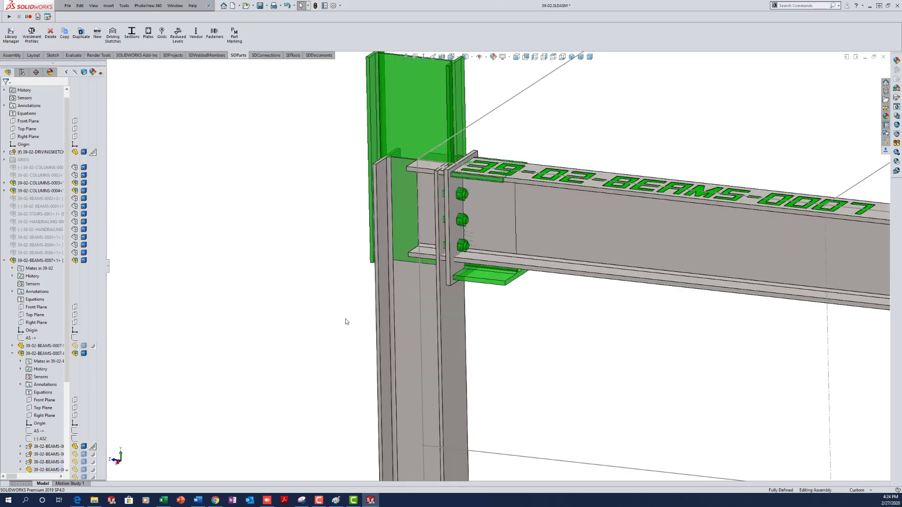
{"action": "scroll", "coordinate": [349, 319], "scroll_direction": "up", "scroll_amount": 5}
{"action": "scroll", "coordinate": [798, 271], "scroll_direction": "down", "scroll_amount": 3}
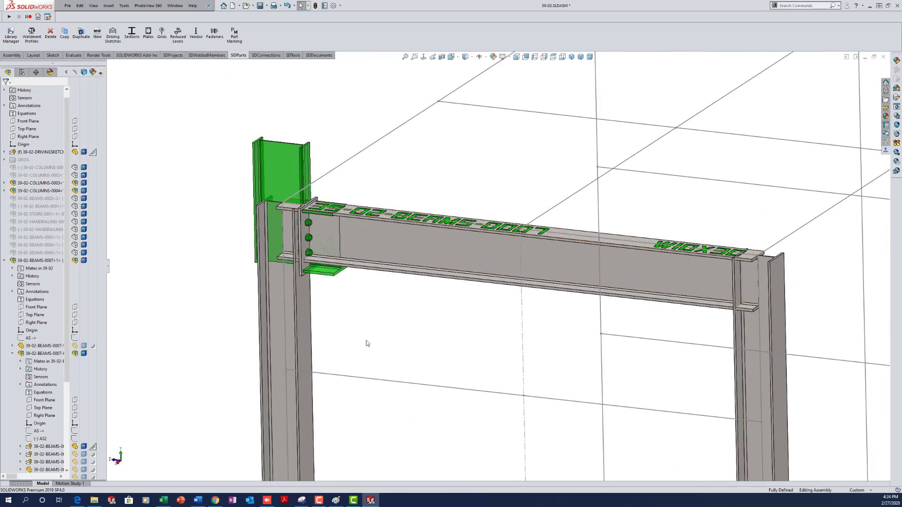
{"action": "key", "text": "ctrl+s"}
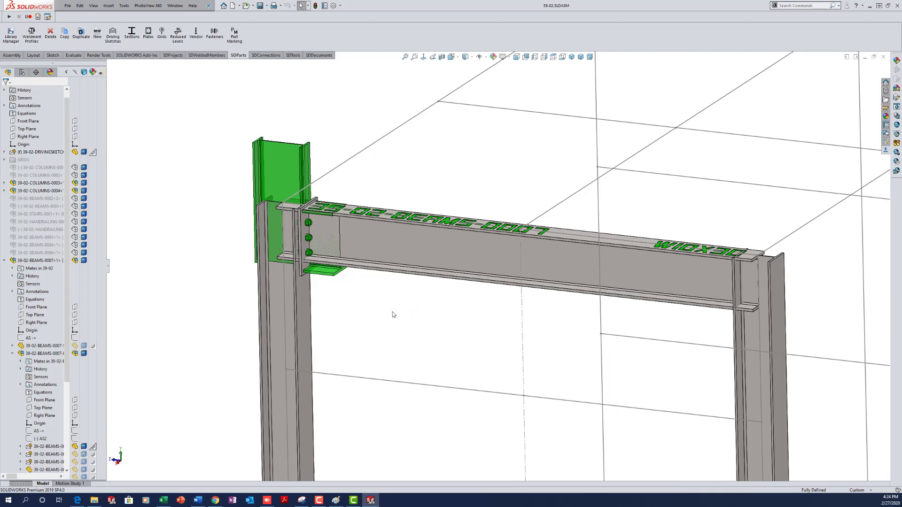
- Copy the left-end connection to the beam's right end, with the beam welded and the right column bolted
{"action": "left_click", "coordinate": [266, 55]}
{"action": "left_click", "coordinate": [42, 38]}
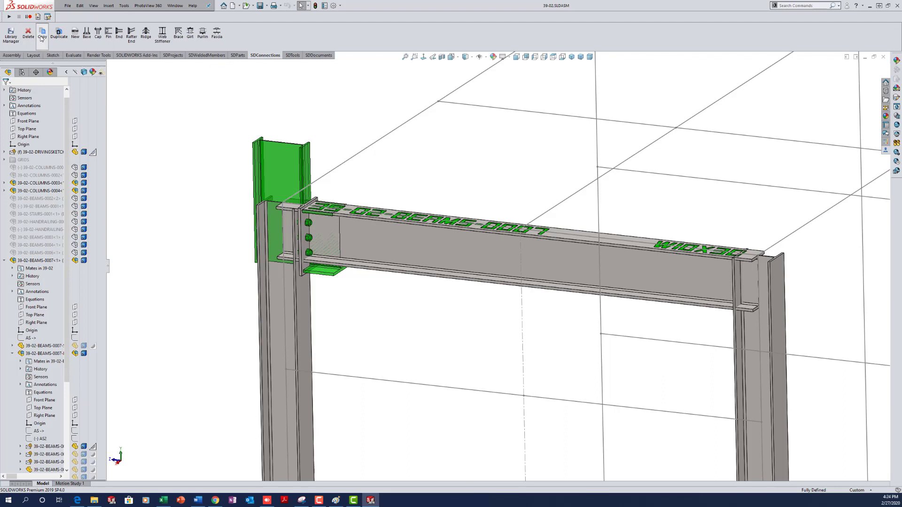
{"action": "left_click", "coordinate": [278, 158]}
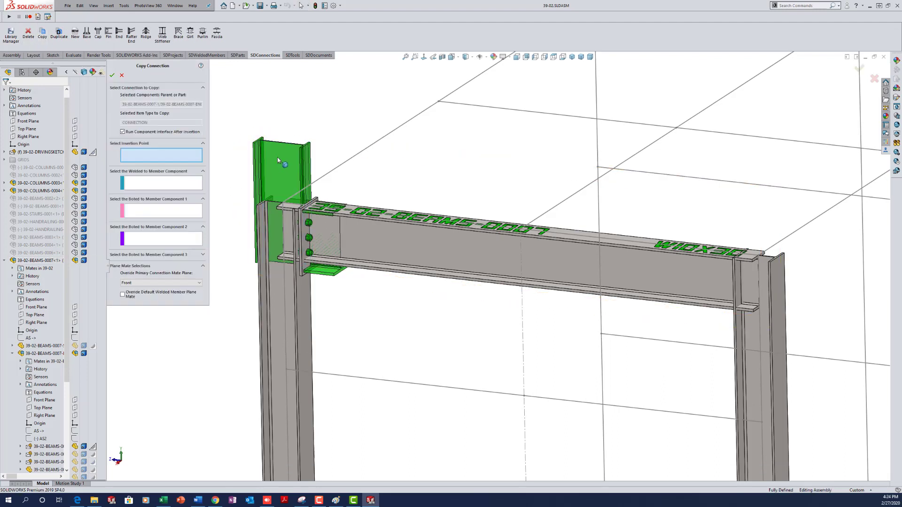
{"action": "left_click", "coordinate": [759, 257]}
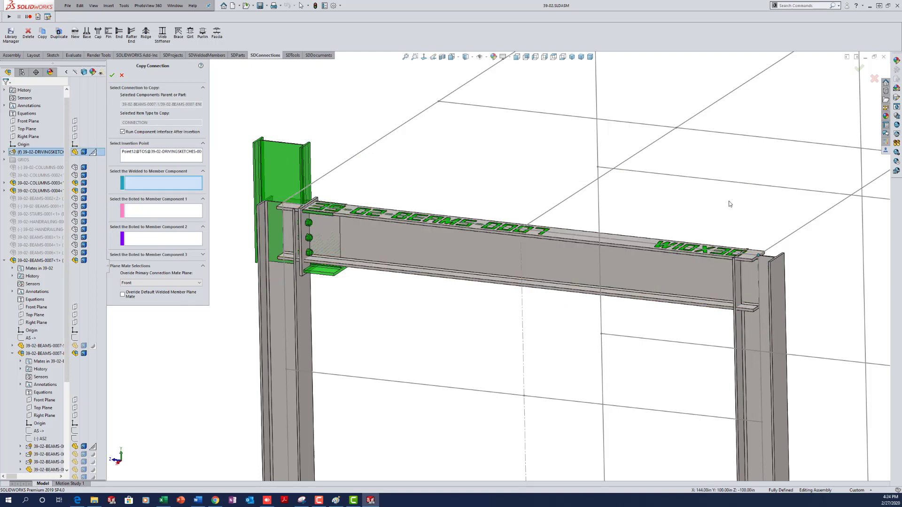
{"action": "left_click", "coordinate": [627, 274]}
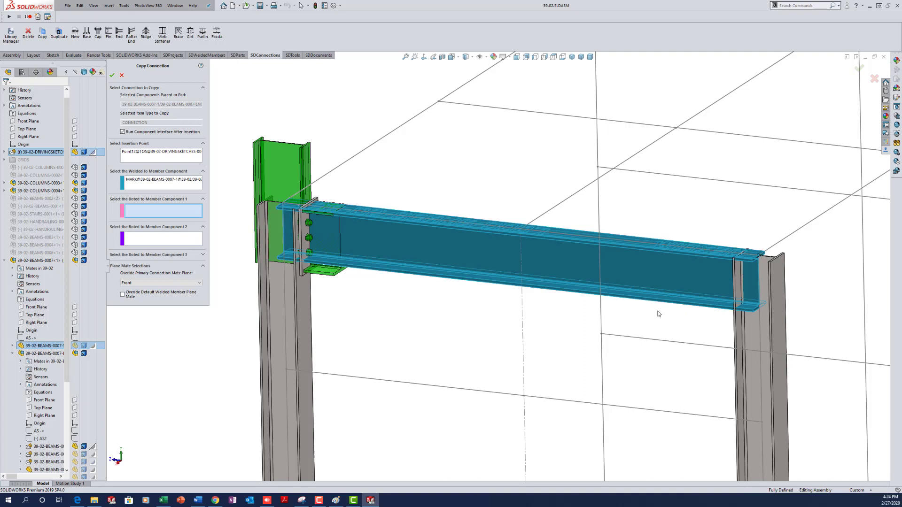
{"action": "left_click", "coordinate": [743, 328]}
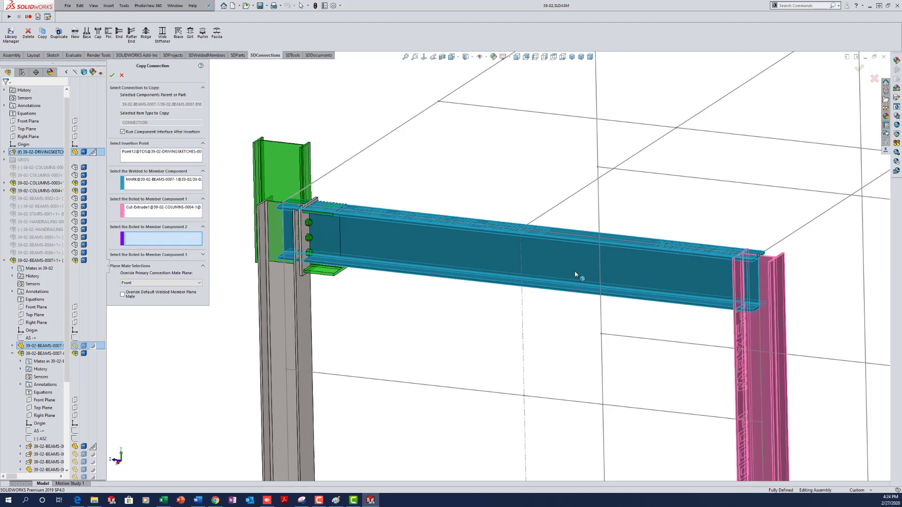
{"action": "left_click", "coordinate": [111, 77]}
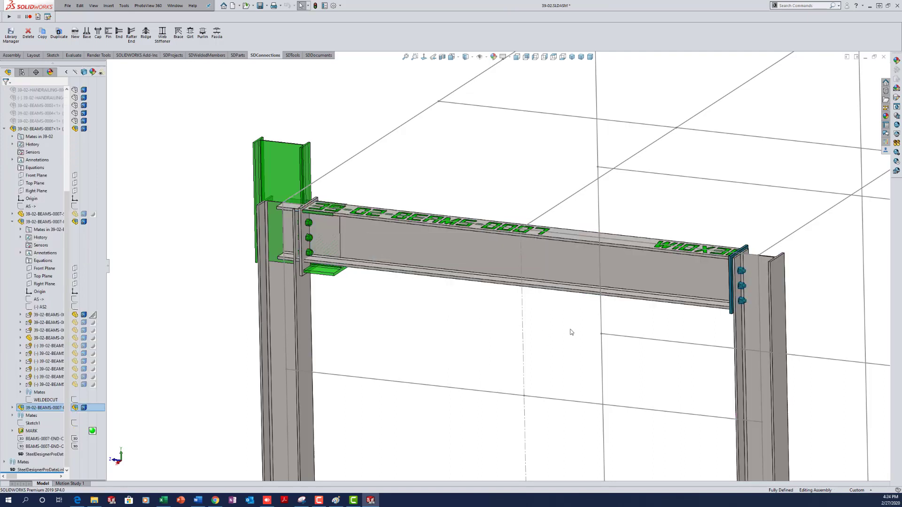
{"action": "left_click", "coordinate": [696, 323]}
{"action": "middle_click_drag", "start_coordinate": [709, 319], "coordinate": [767, 314]}
{"action": "scroll", "coordinate": [767, 313], "scroll_direction": "down", "scroll_amount": 4}
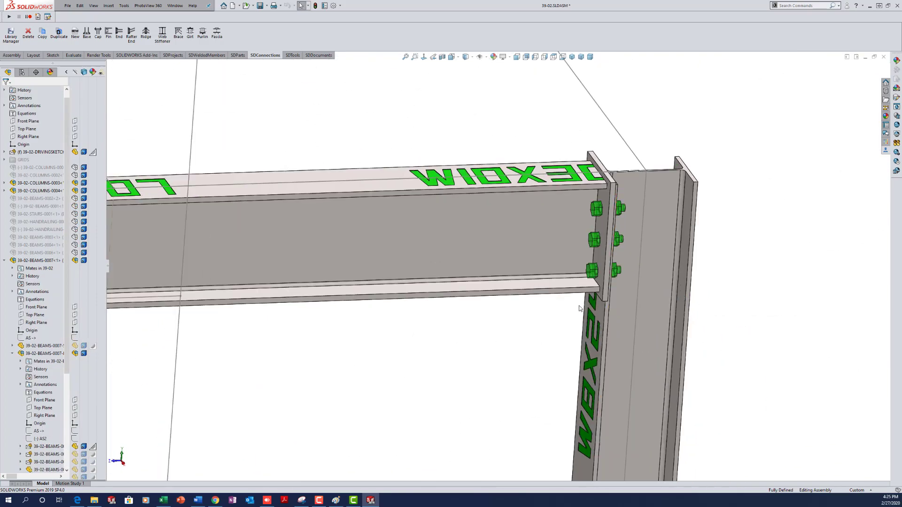
{"action": "middle_click_drag", "start_coordinate": [678, 290], "coordinate": [616, 314]}
{"action": "right_click", "coordinate": [616, 313]}
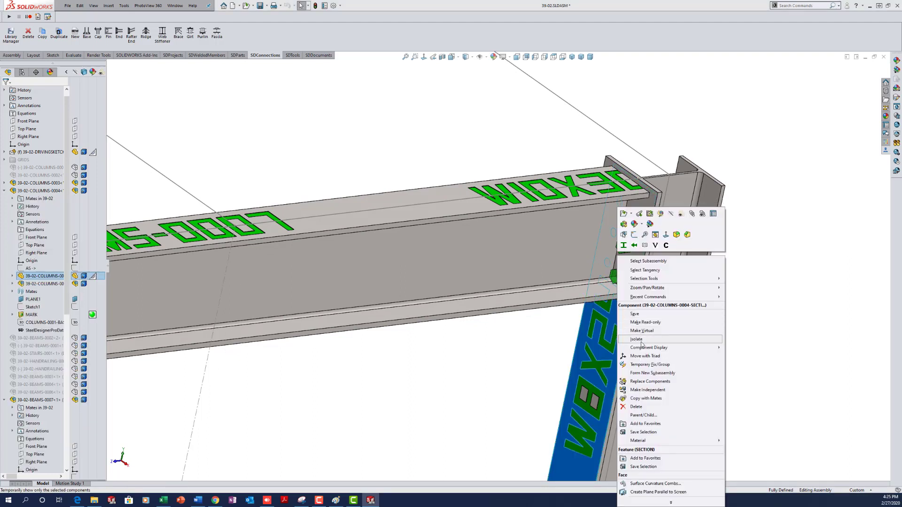
{"action": "left_click", "coordinate": [636, 340]}
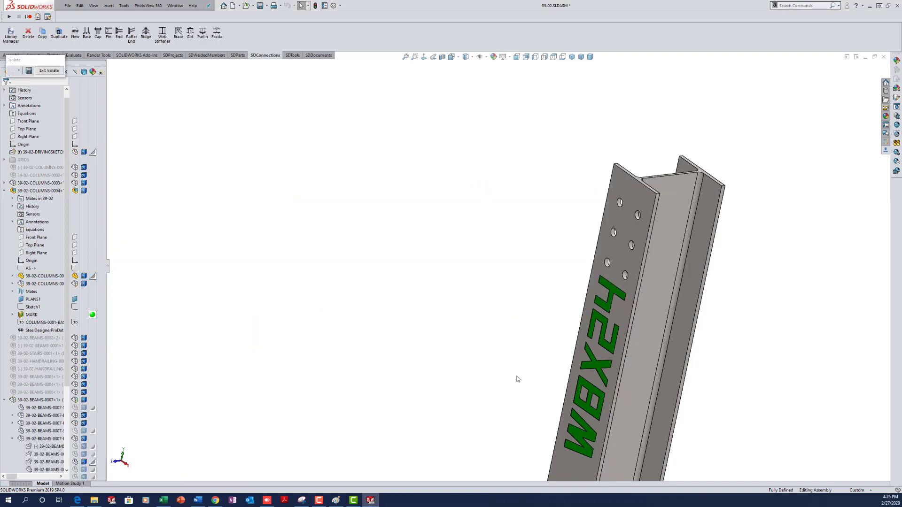
{"action": "left_click", "coordinate": [51, 72]}
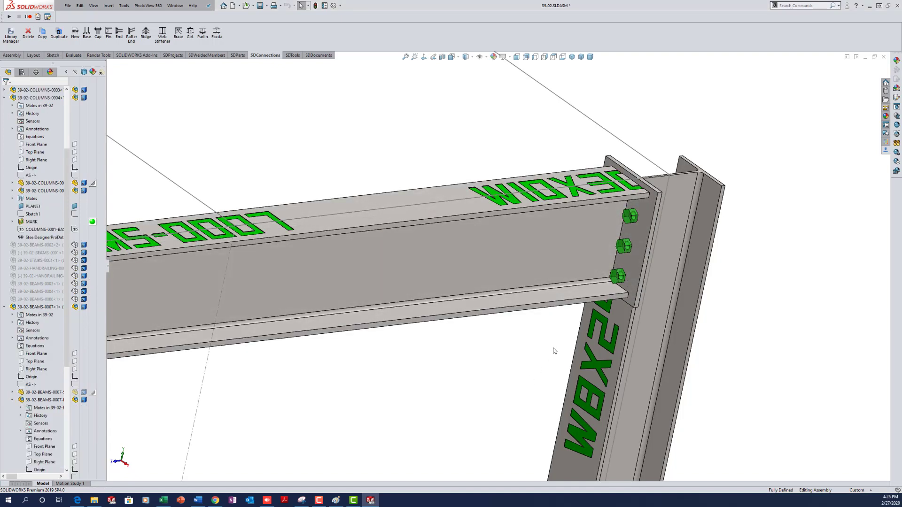
- Edit the right end plate's 2.75 in dimension to 3.5 in and review the bolted end
{"action": "double_click", "coordinate": [632, 227]}
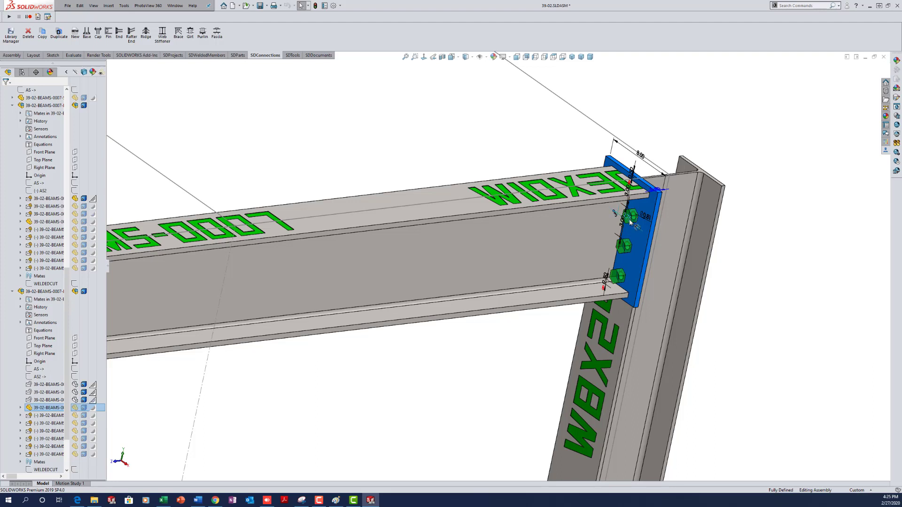
{"action": "double_click", "coordinate": [615, 214]}
{"action": "type", "text": "3.5"}
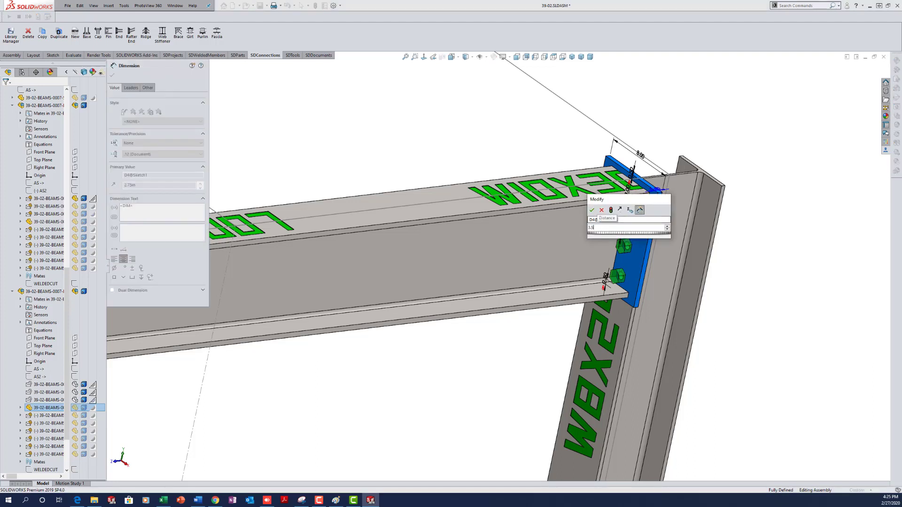
{"action": "key", "text": "Return"}
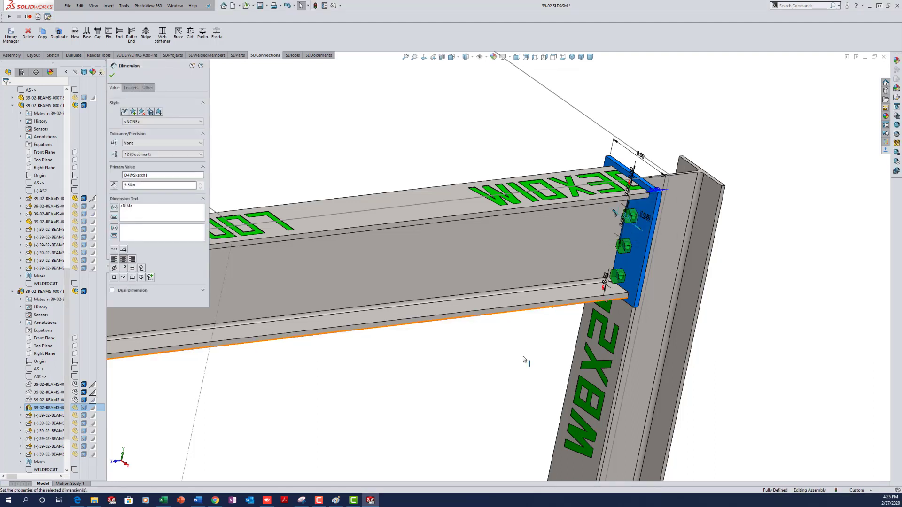
{"action": "left_click", "coordinate": [544, 354]}
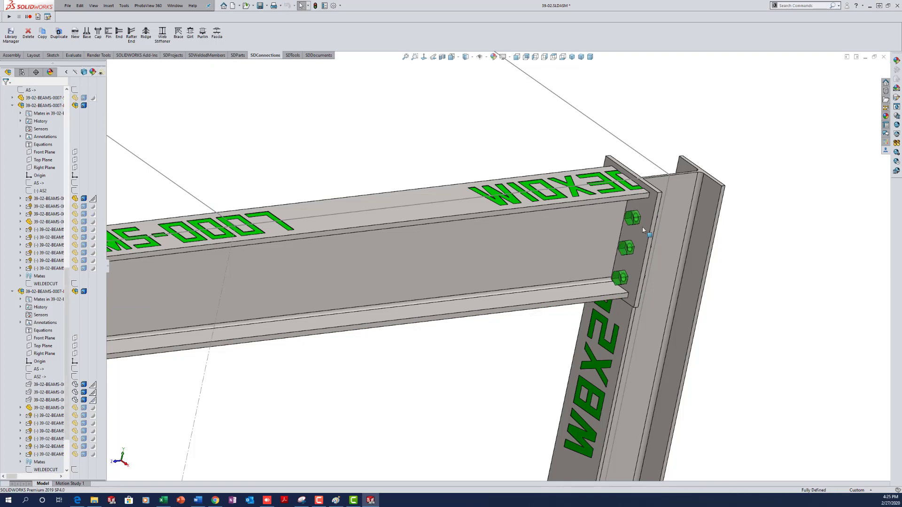
{"action": "scroll", "coordinate": [641, 206], "scroll_direction": "down", "scroll_amount": 4}
{"action": "middle_click_drag", "start_coordinate": [607, 264], "coordinate": [569, 230]}
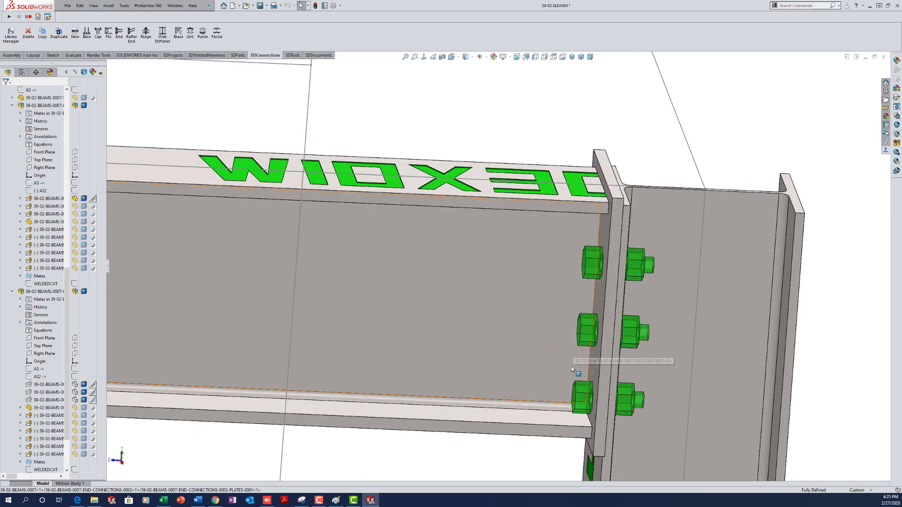
{"action": "scroll", "coordinate": [578, 336], "scroll_direction": "up", "scroll_amount": 6}
{"action": "scroll", "coordinate": [596, 348], "scroll_direction": "down", "scroll_amount": 3}
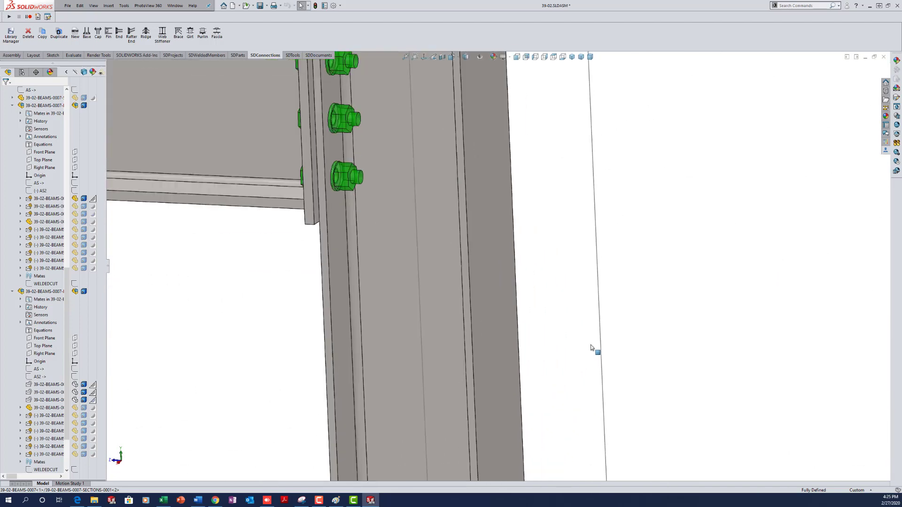
{"action": "scroll", "coordinate": [470, 245], "scroll_direction": "up", "scroll_amount": 5}
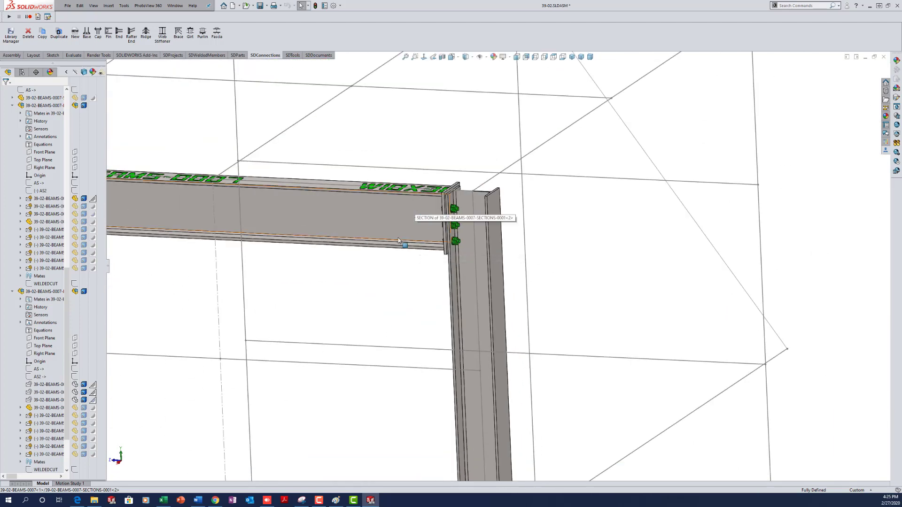
{"action": "scroll", "coordinate": [414, 209], "scroll_direction": "down", "scroll_amount": 2}
- Use Modify Section to change the beam from W10x30 to W14x26, then inspect the frame
{"action": "right_click", "coordinate": [422, 216]}
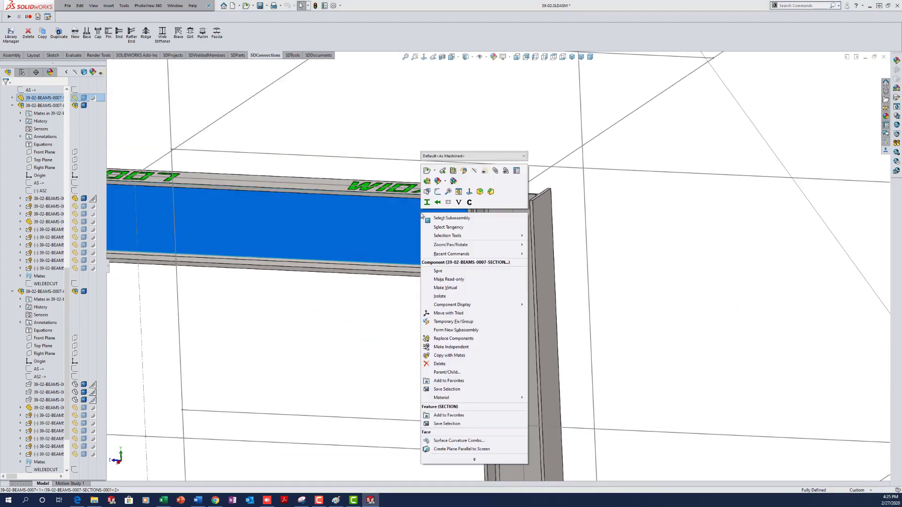
{"action": "left_click", "coordinate": [426, 202]}
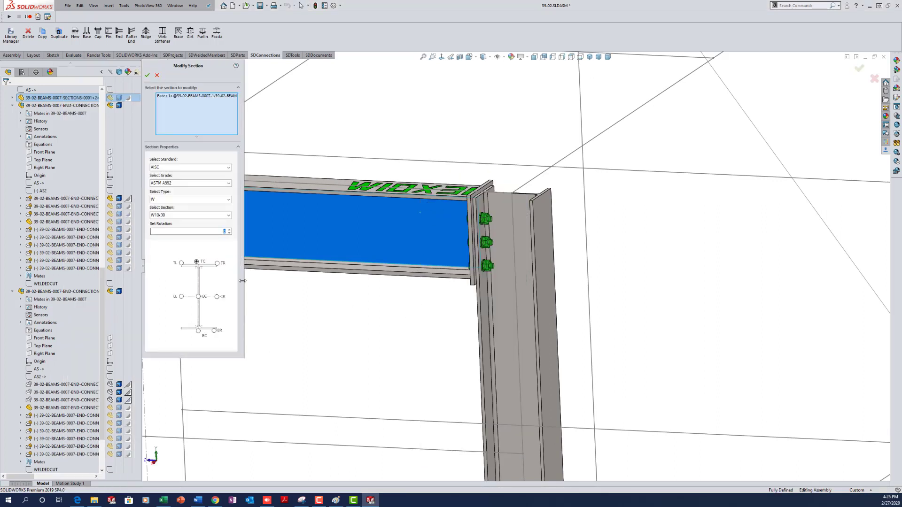
{"action": "left_click", "coordinate": [228, 215]}
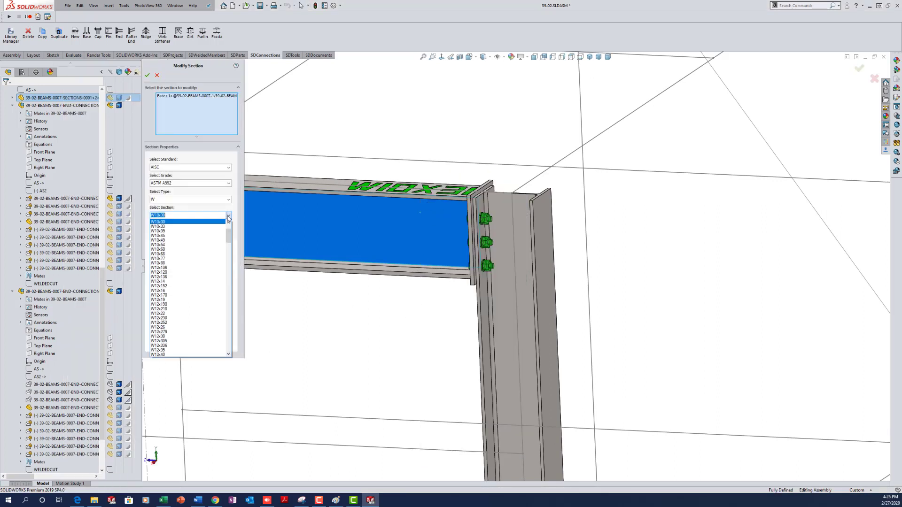
{"action": "left_click", "coordinate": [229, 298]}
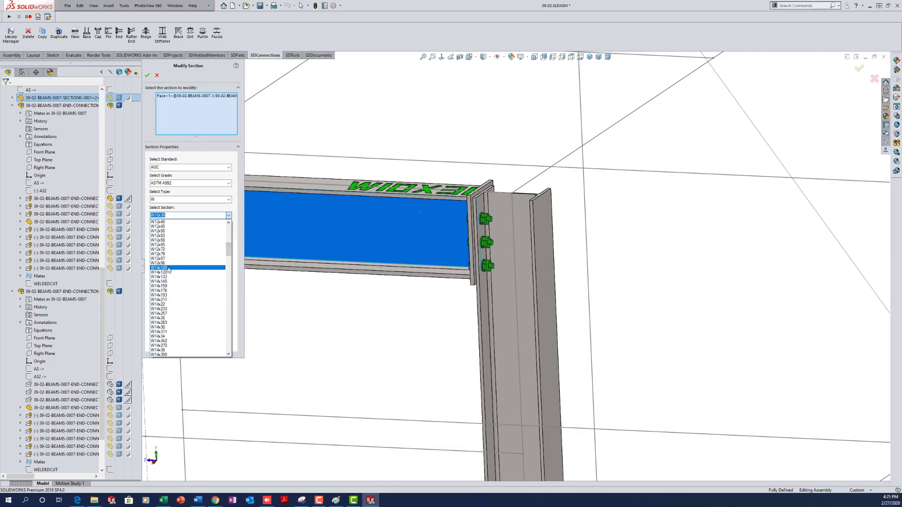
{"action": "left_click", "coordinate": [178, 318]}
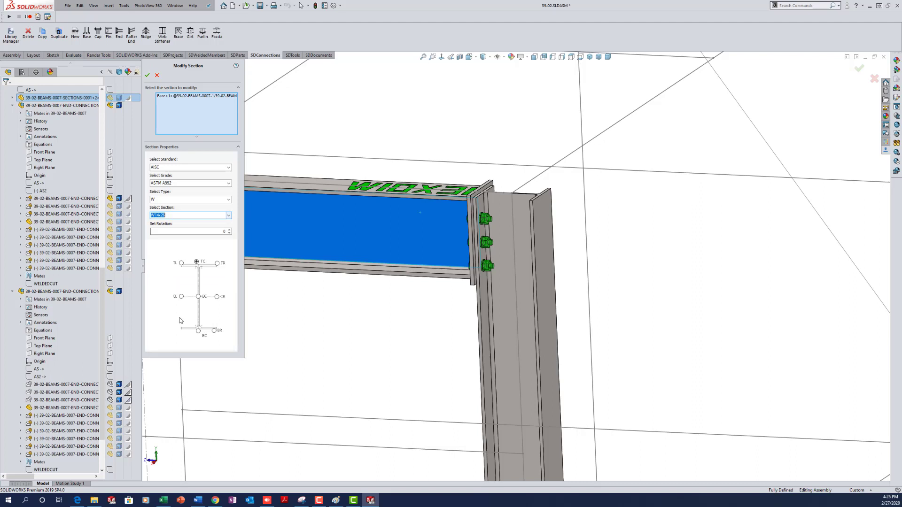
{"action": "left_click", "coordinate": [147, 75]}
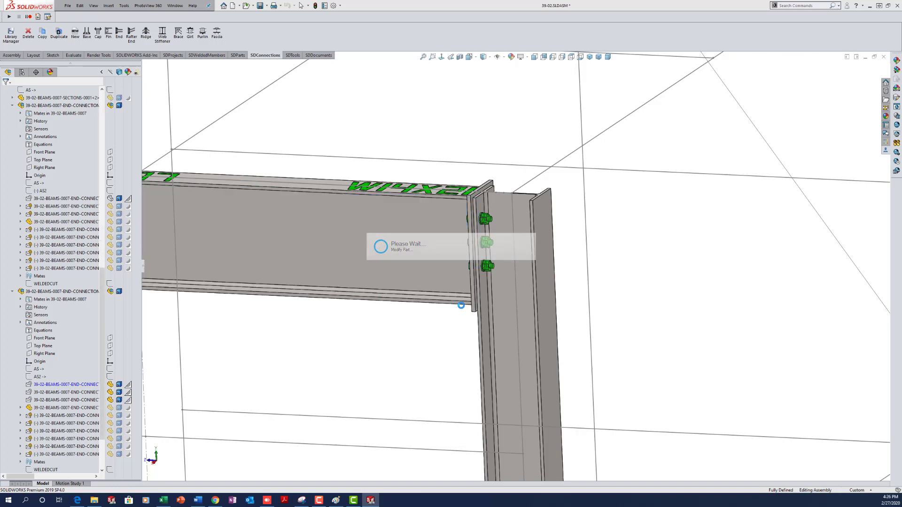
{"action": "middle_click_drag", "start_coordinate": [449, 318], "coordinate": [531, 332]}
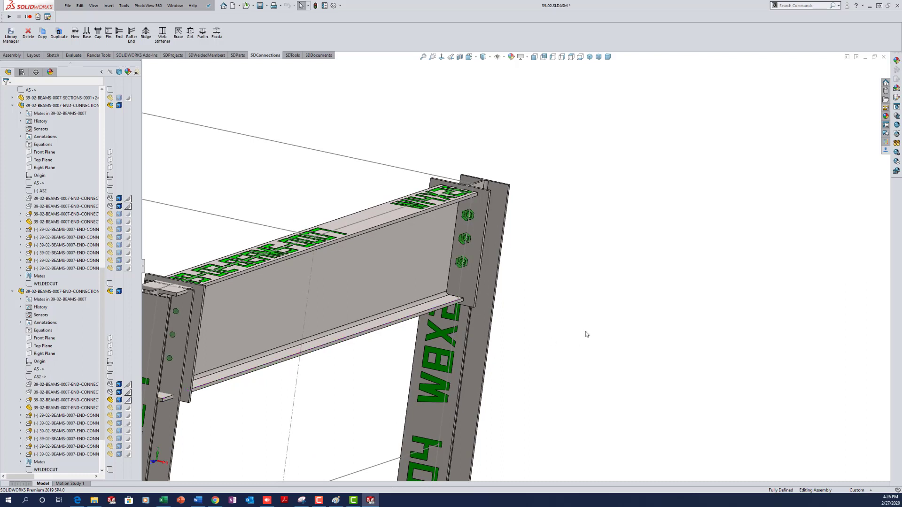